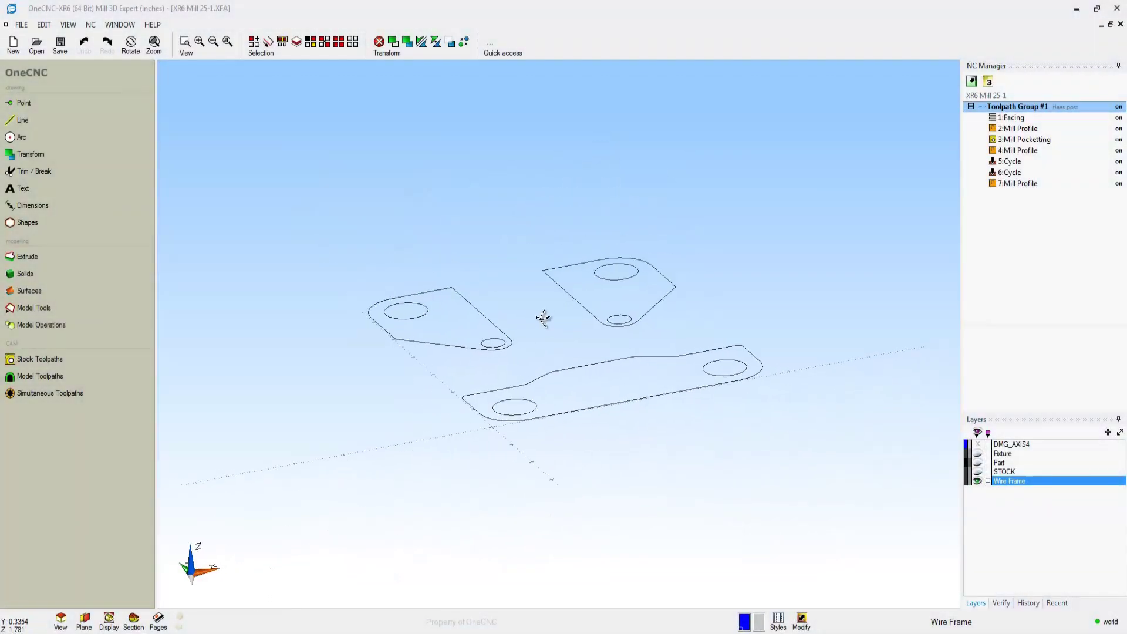
Step: Show the Part layer and look through the available stock toolpath types
click(977, 463)
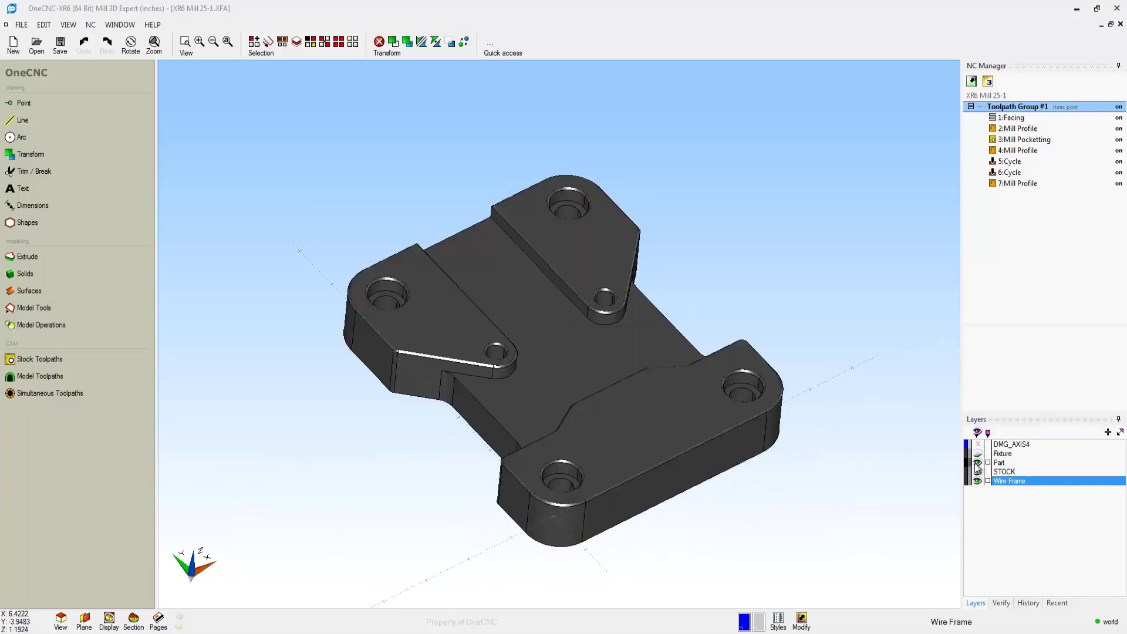
click(60, 355)
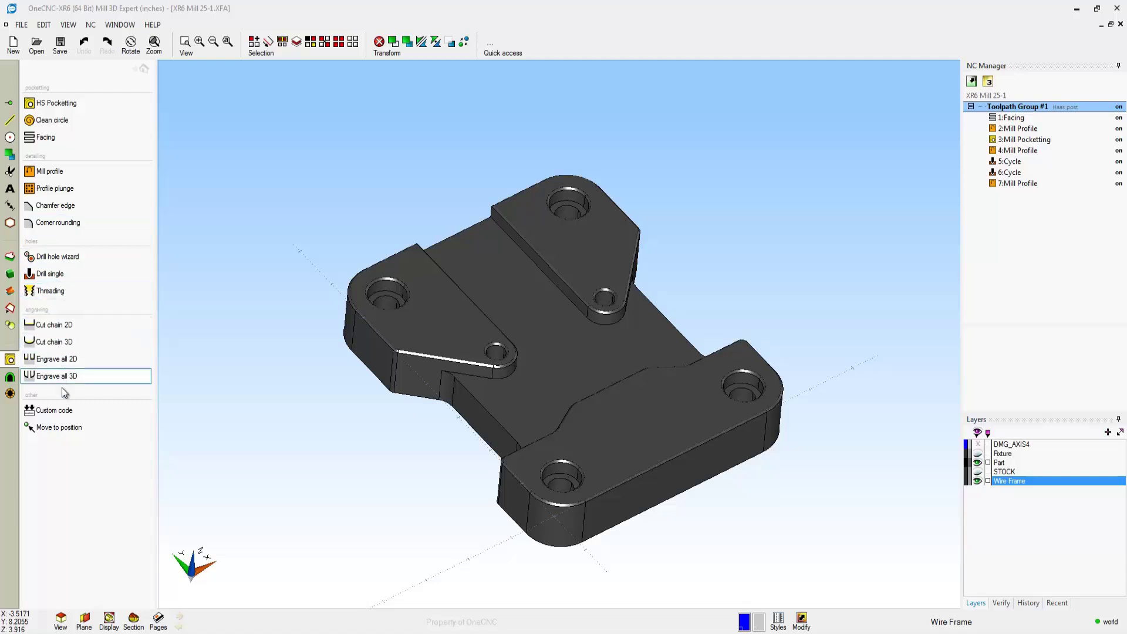
click(144, 69)
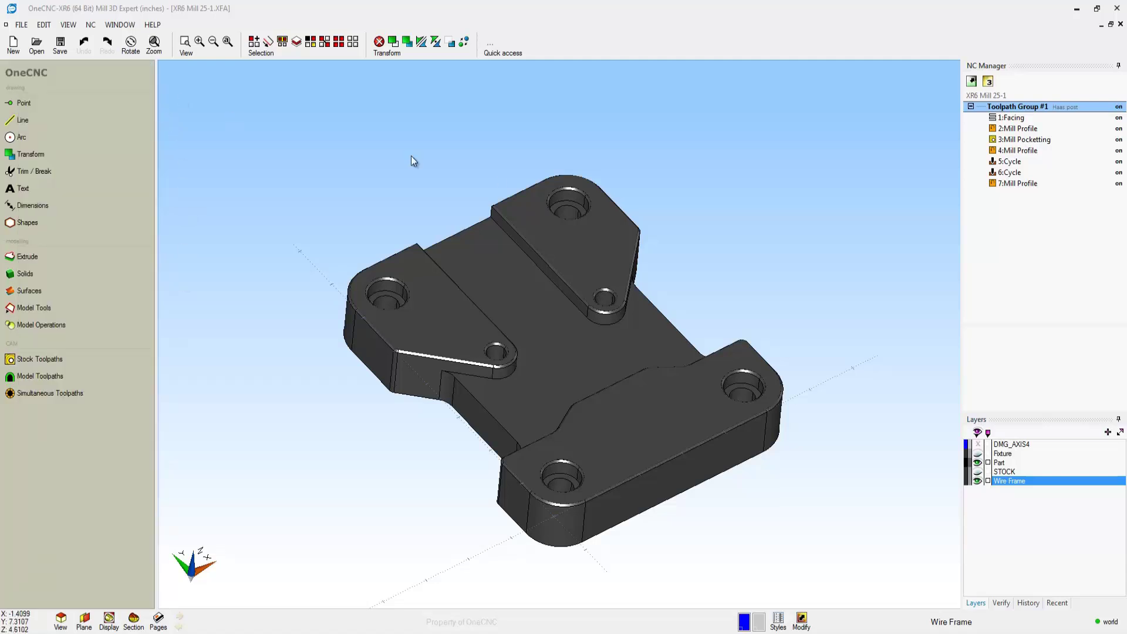
Step: Edit the Facing operation to use the 1.5 inch face mill and a rapid Z plane of 0.5
right_click(1018, 120)
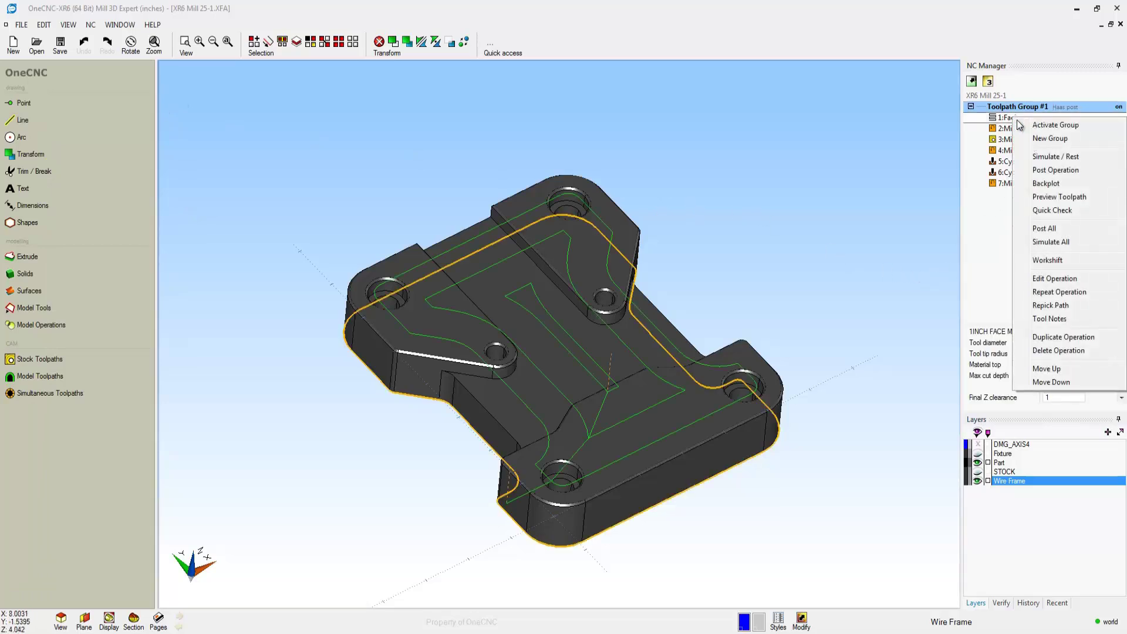
click(1050, 279)
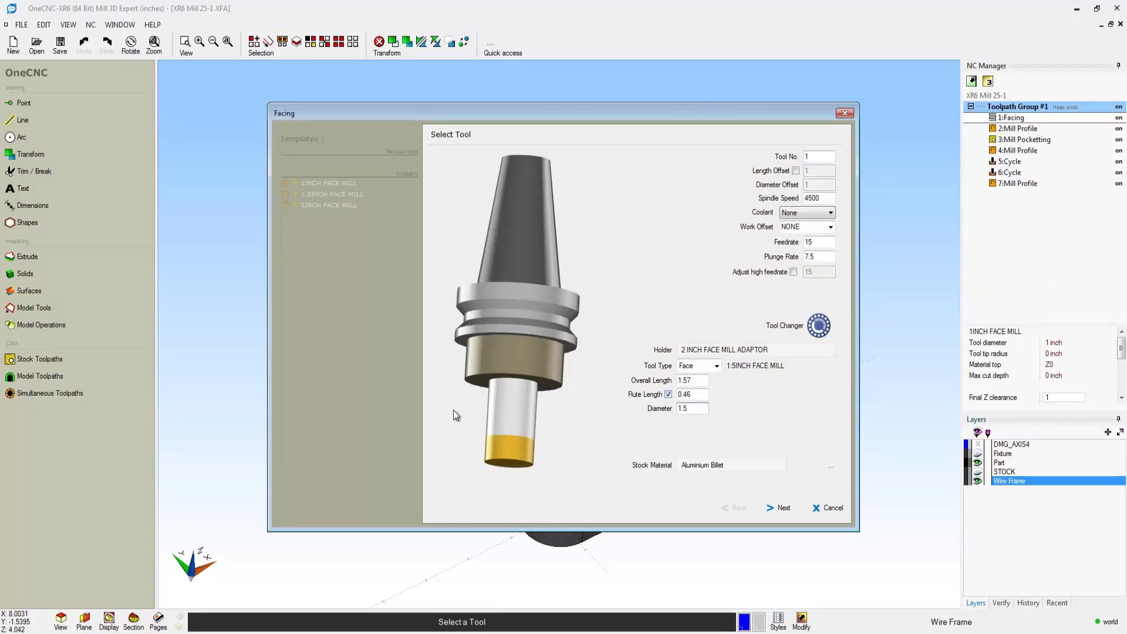
click(785, 507)
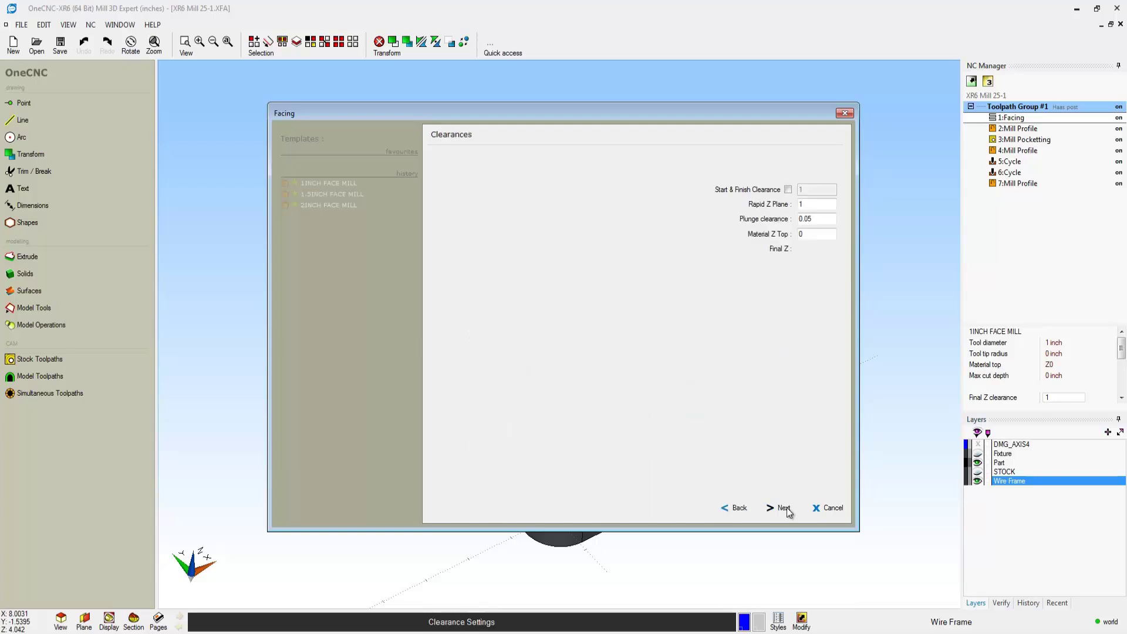
drag(582, 114, 582, 146)
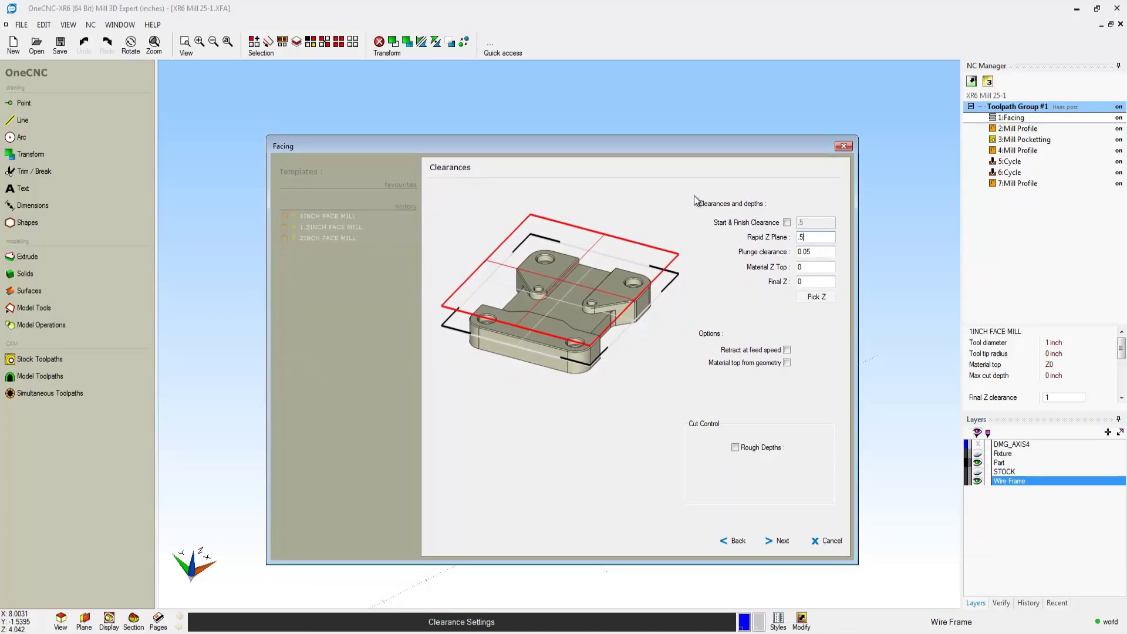
drag(607, 292, 580, 261)
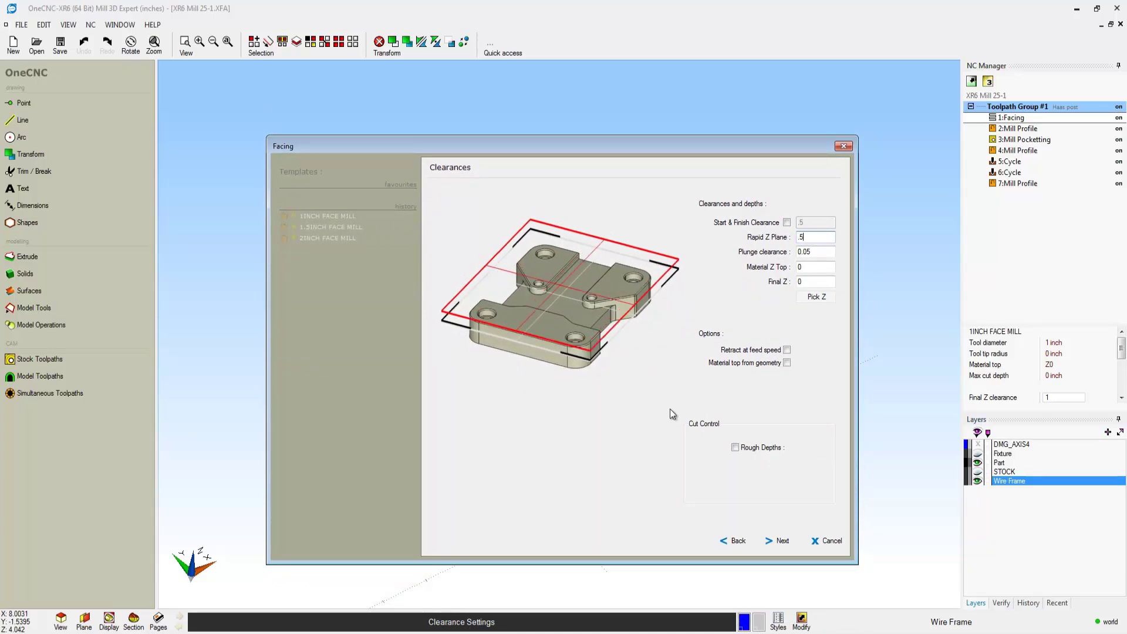
click(784, 541)
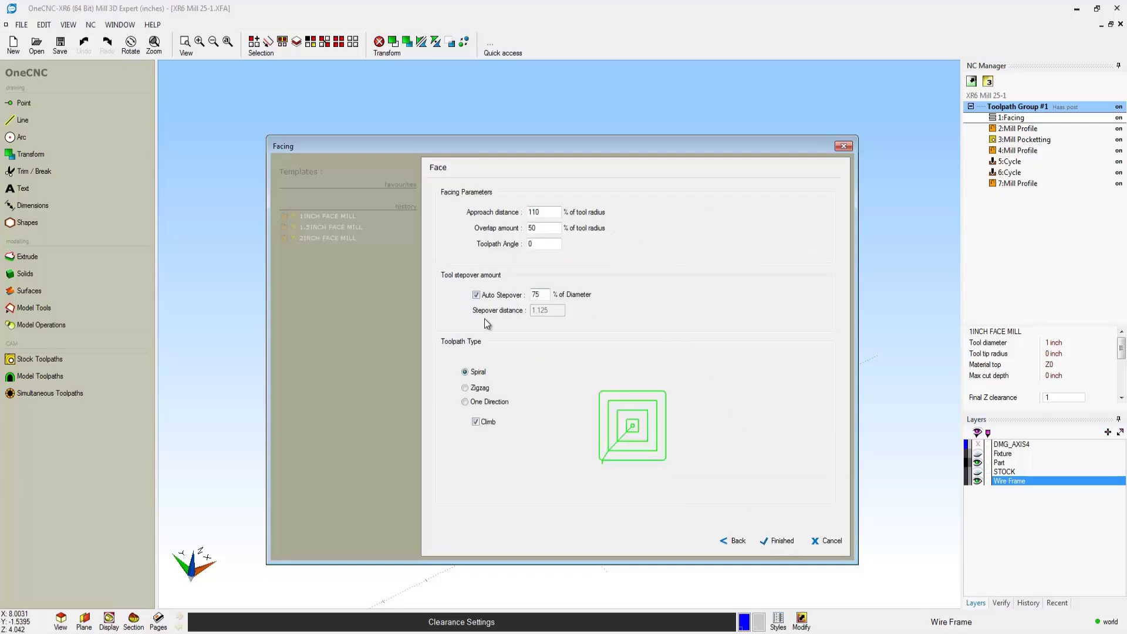
Step: Set the Facing operation's toolpath type to Zigzag and finish the edit
click(466, 389)
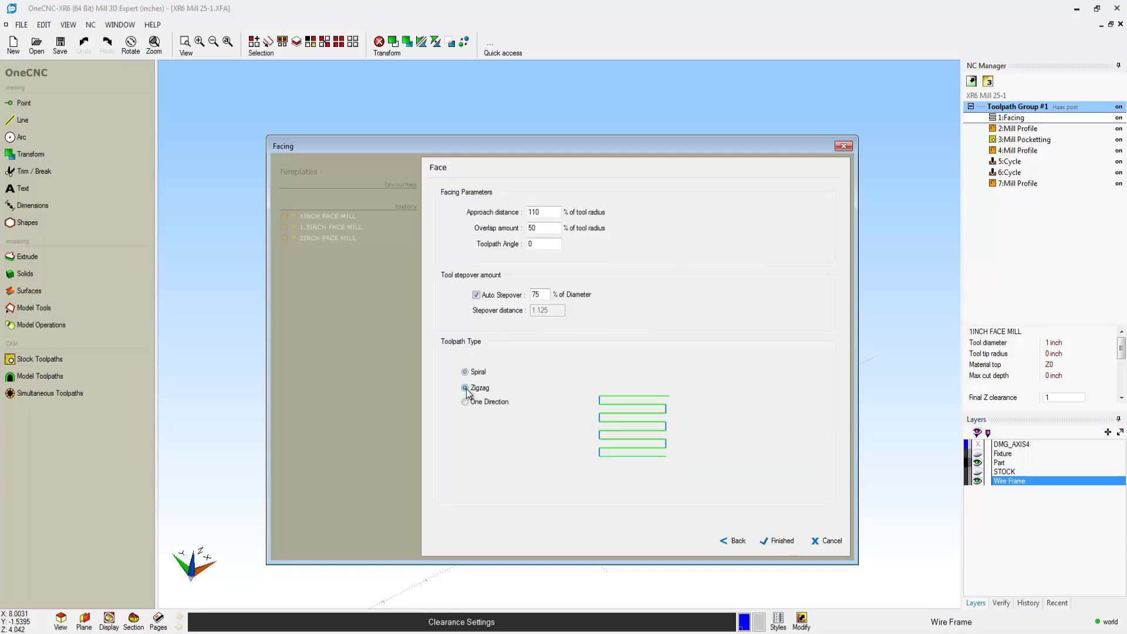
click(783, 540)
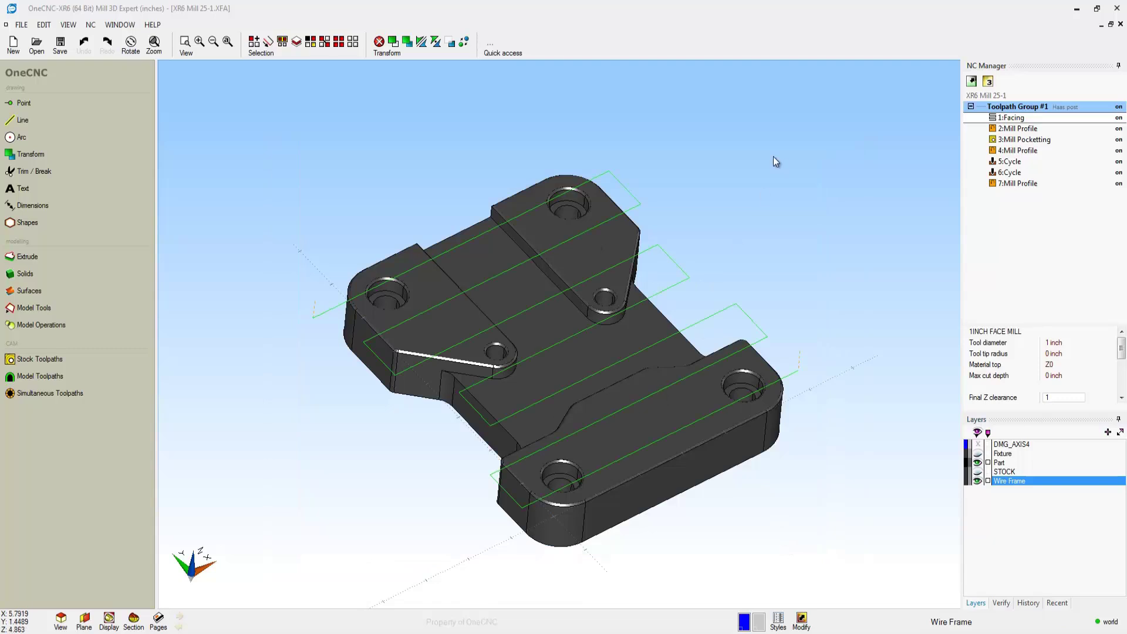
middle_drag(773, 162, 773, 164)
mouse_move(1012, 121)
mouse_down()
mouse_move(1012, 193)
mouse_move(1012, 118)
mouse_up()
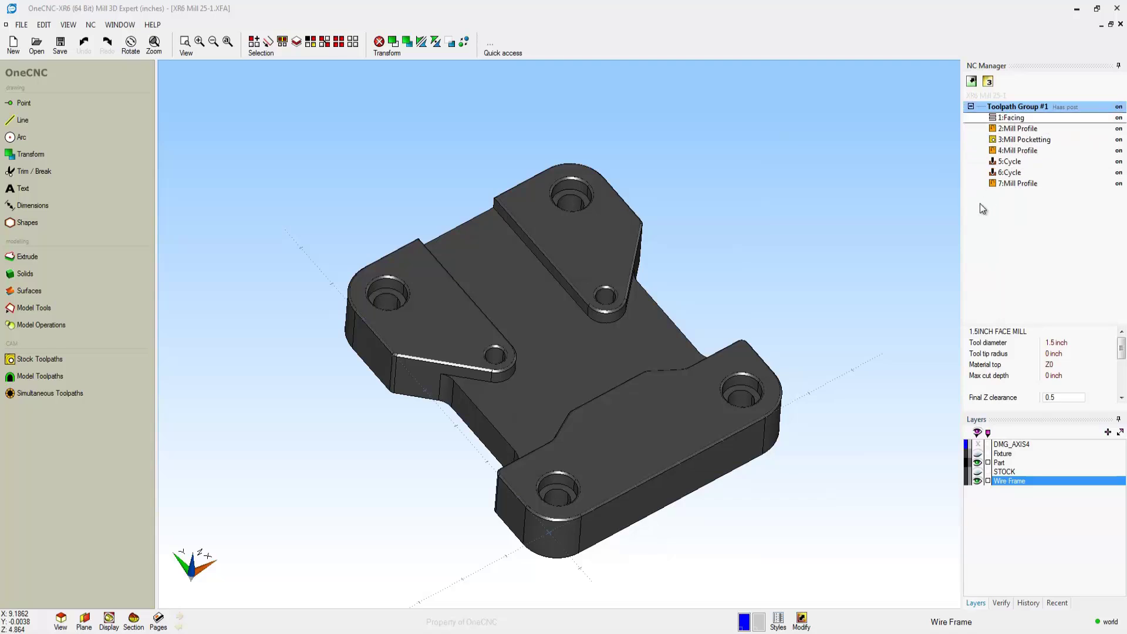
Step: Switch the Mill Profile 2 and Mill Pocketting 3 operations off and back on
click(1118, 128)
click(1118, 139)
click(1118, 139)
click(1118, 128)
Step: Show the Fixture layer and inspect the part clamped in the vise
click(978, 453)
scroll(773, 295, down, 4)
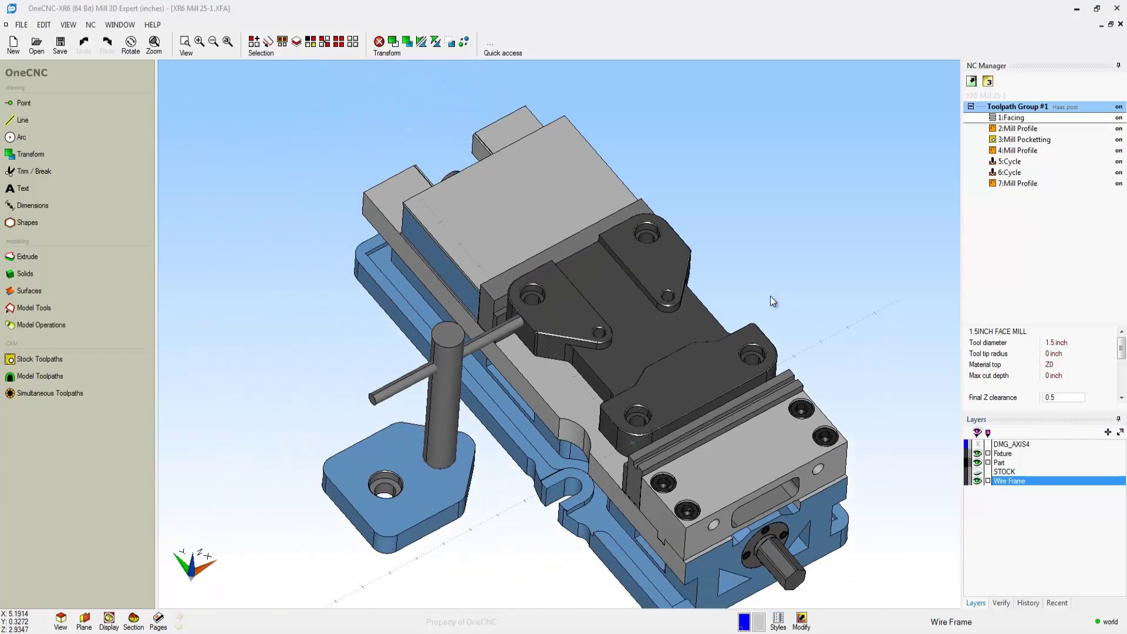
scroll(758, 295, up, 2)
middle_drag(749, 296, 812, 222)
Step: Preview the toolpaths of Toolpath Group #1 with the whole fixture in view
right_click(1031, 110)
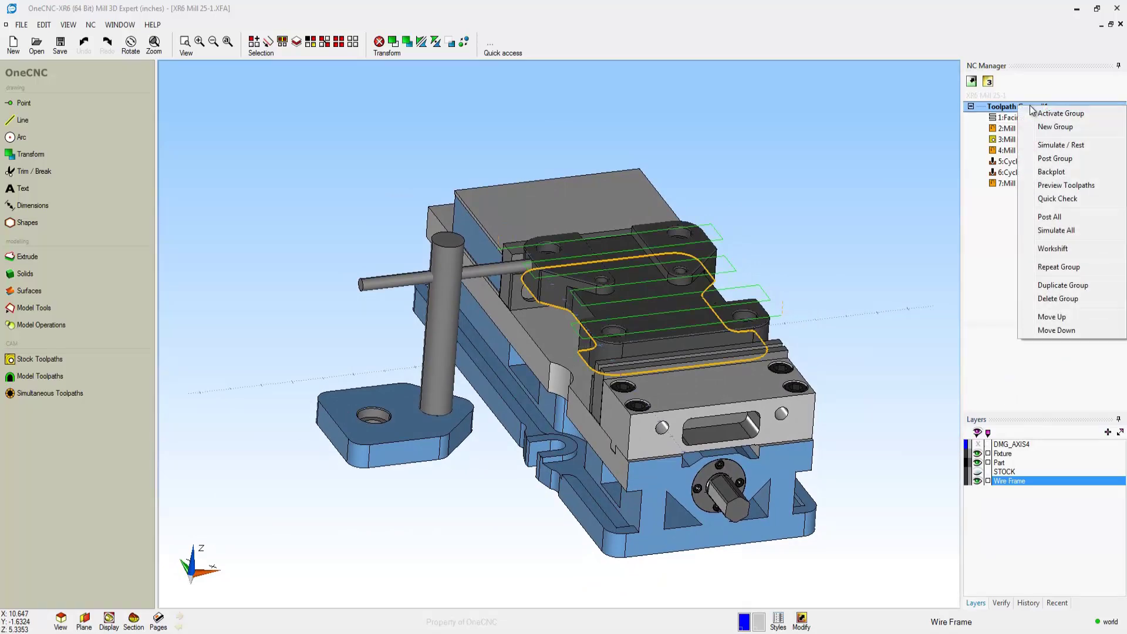
click(1040, 195)
middle_drag(674, 266, 710, 255)
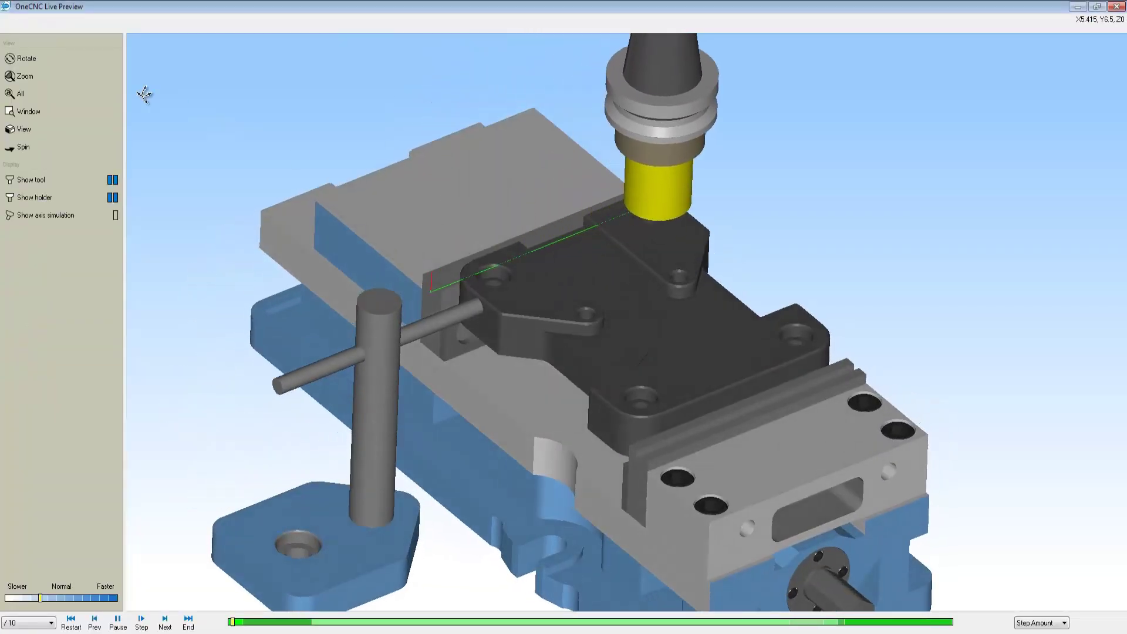
click(90, 83)
drag(439, 225, 495, 263)
middle_drag(495, 263, 507, 197)
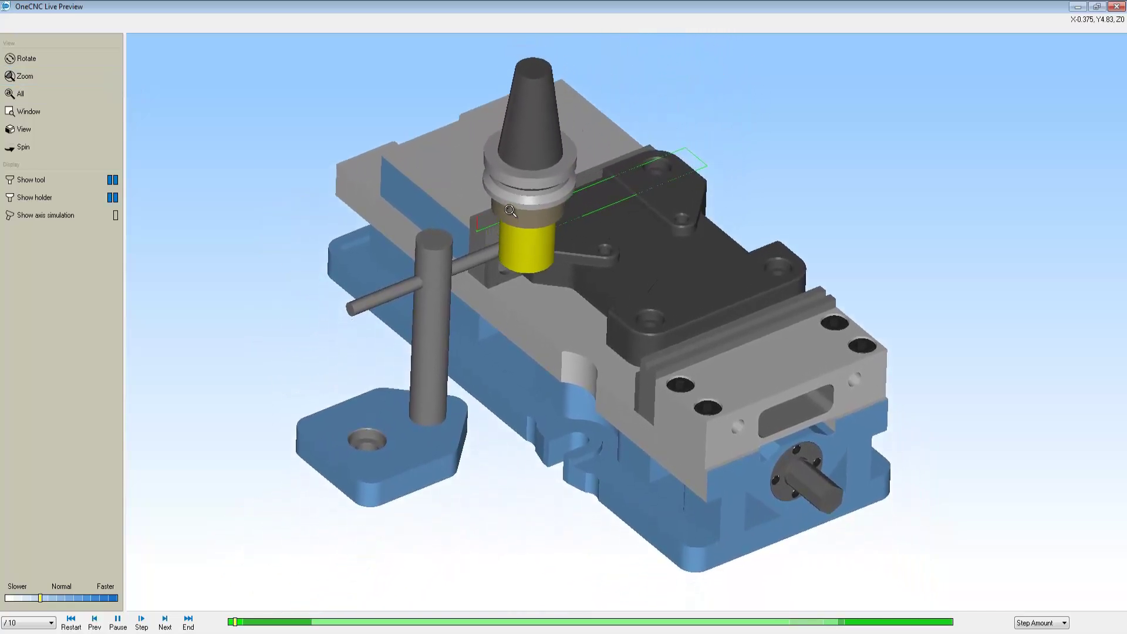
Step: Try the holder and tool display options in the preview, restoring both to full display
click(112, 197)
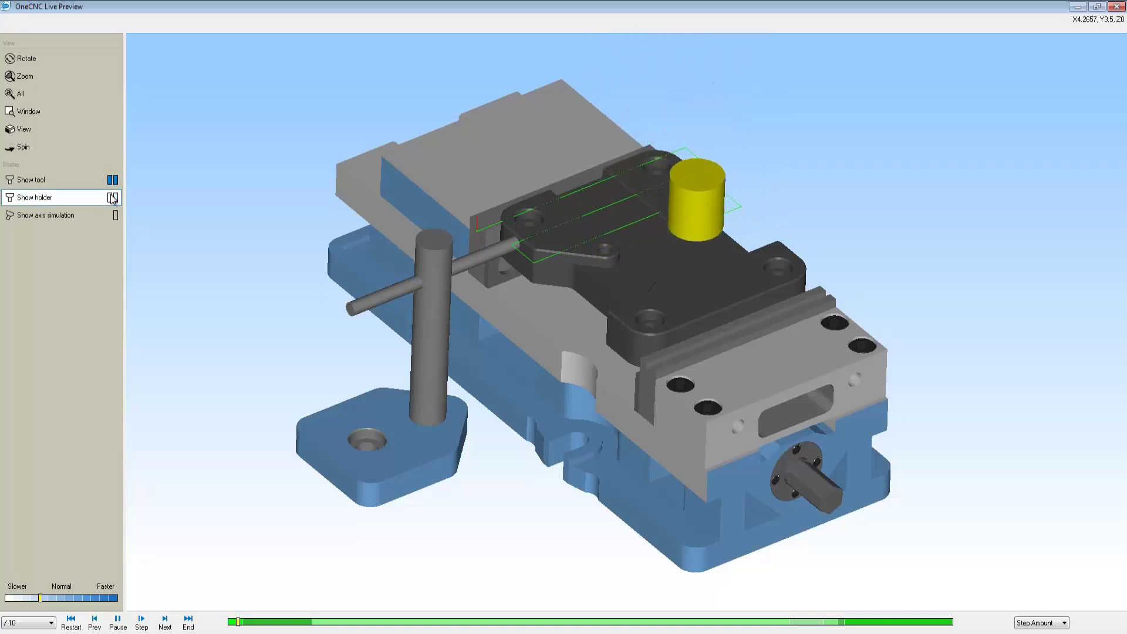
click(112, 197)
click(112, 180)
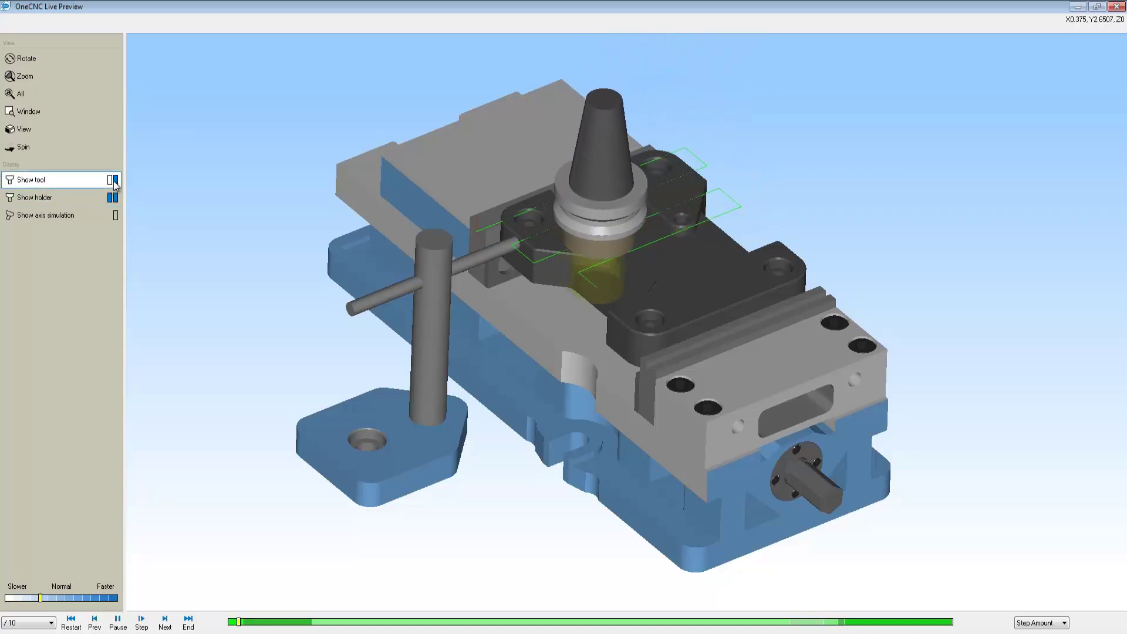
click(114, 183)
click(113, 181)
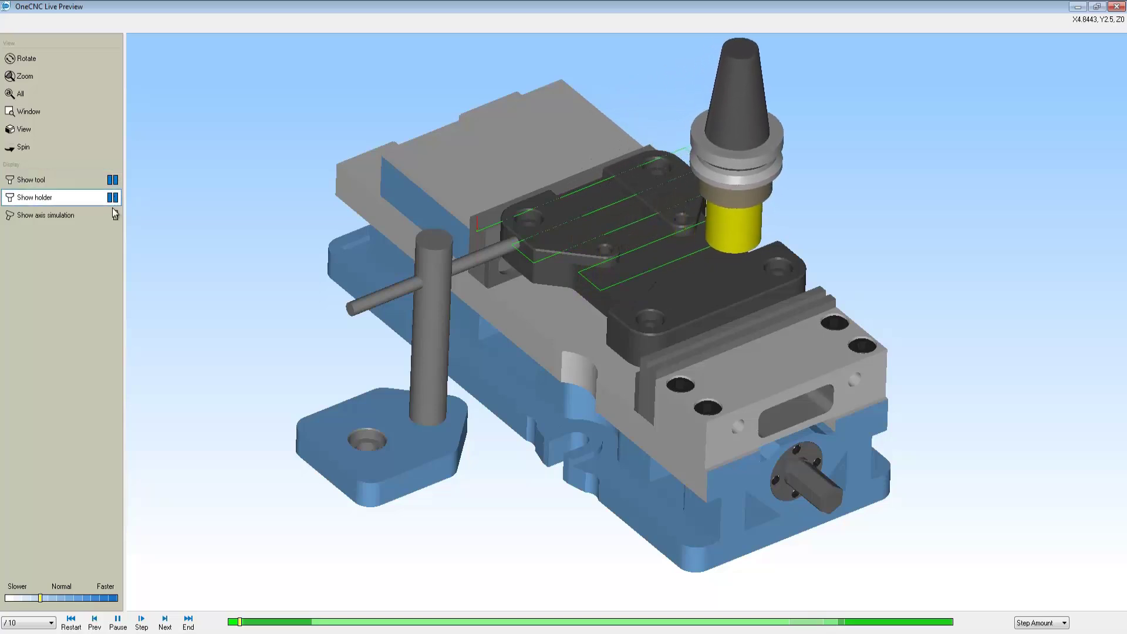
Step: Raise the preview playback speed to /5 and close the preview
drag(40, 598, 50, 598)
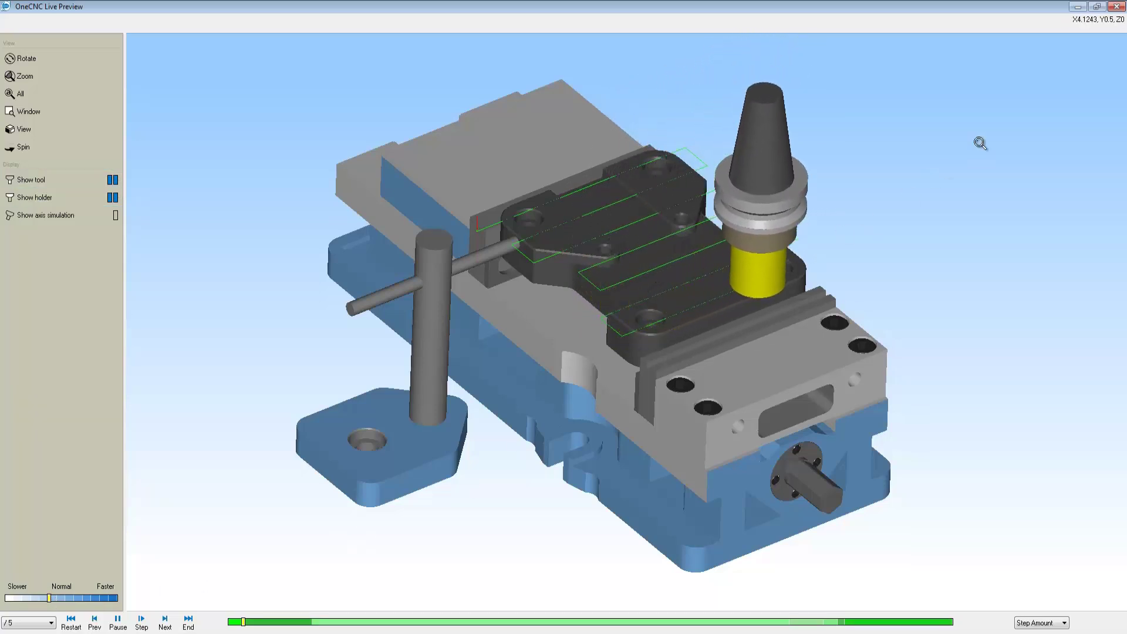
click(1117, 7)
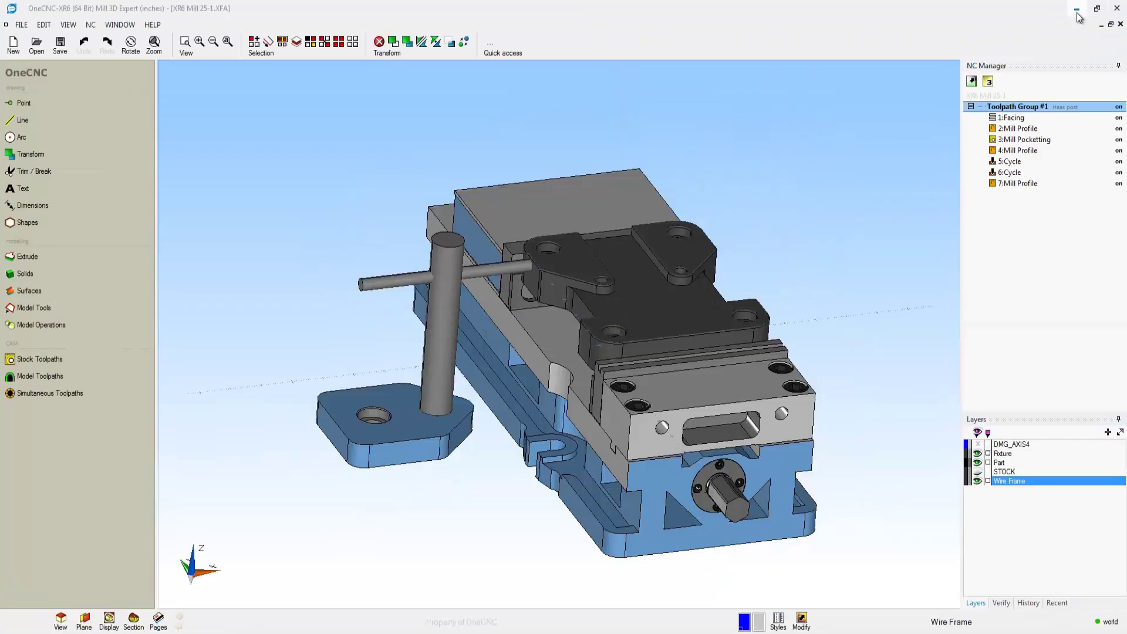
Step: Simulate Toolpath Group #1 using the Stock Model as stock, and slow the playback to /20
right_click(1035, 108)
click(1052, 148)
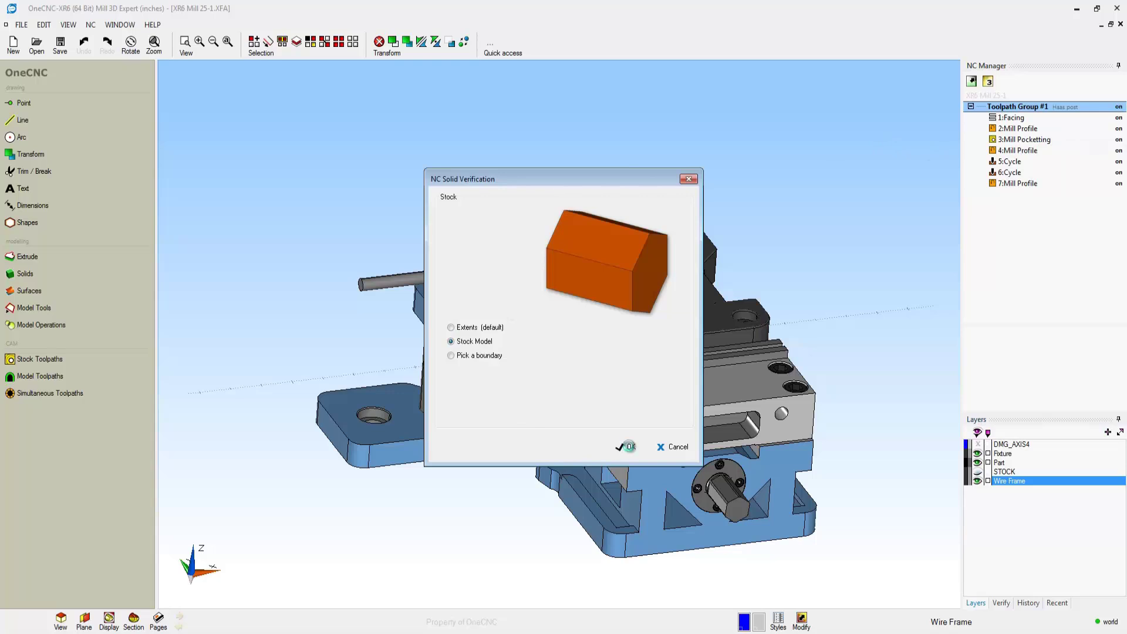
click(627, 447)
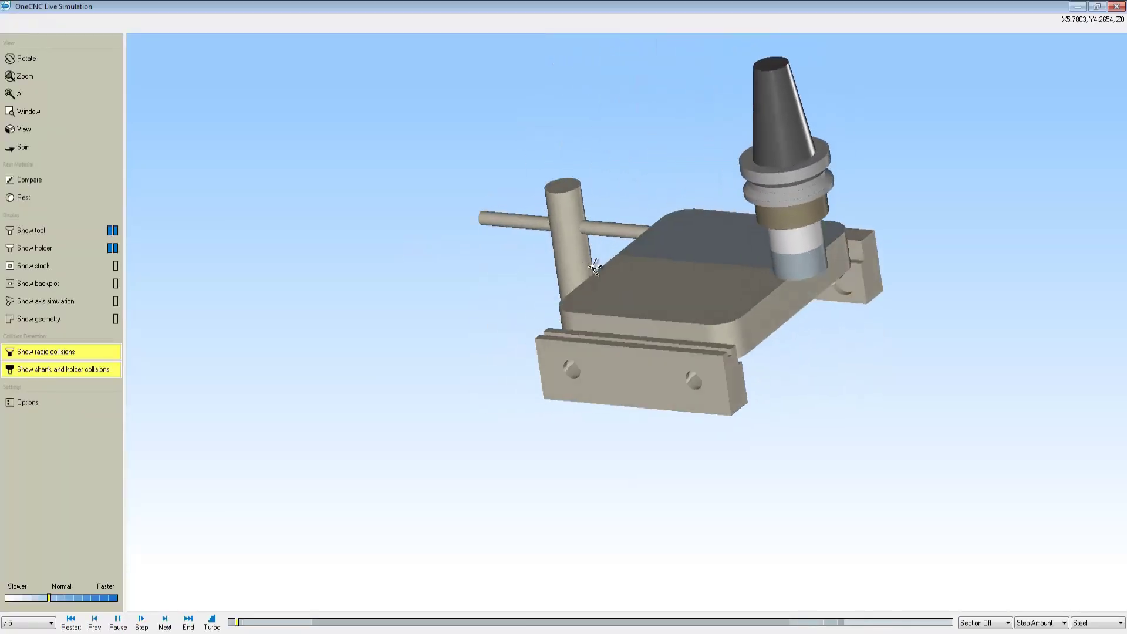
drag(603, 266, 672, 188)
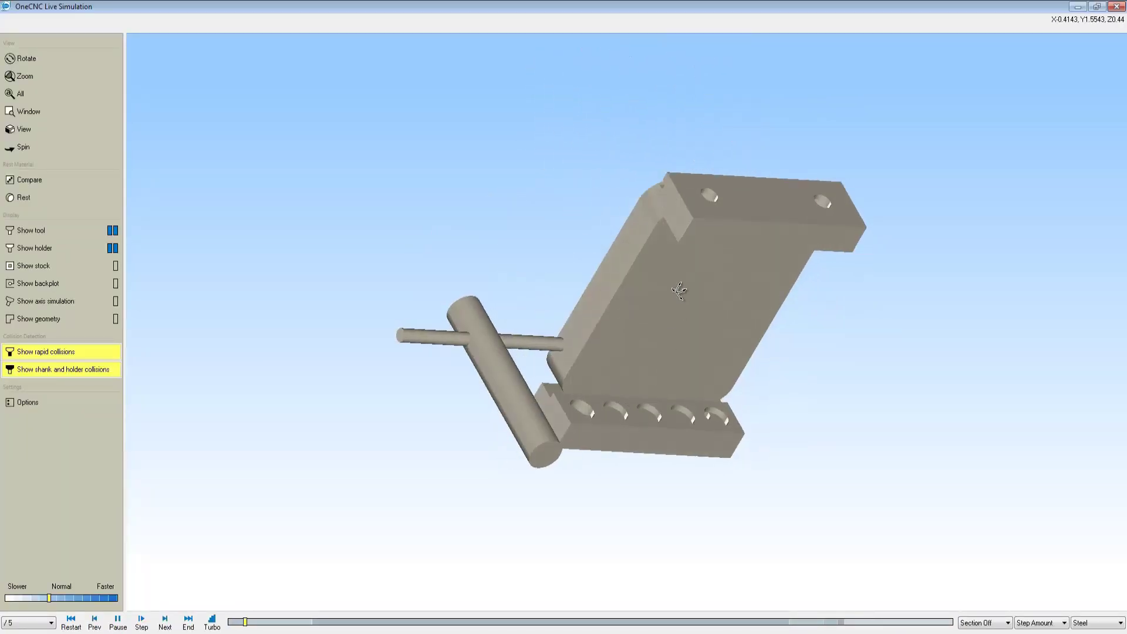
drag(678, 291, 643, 408)
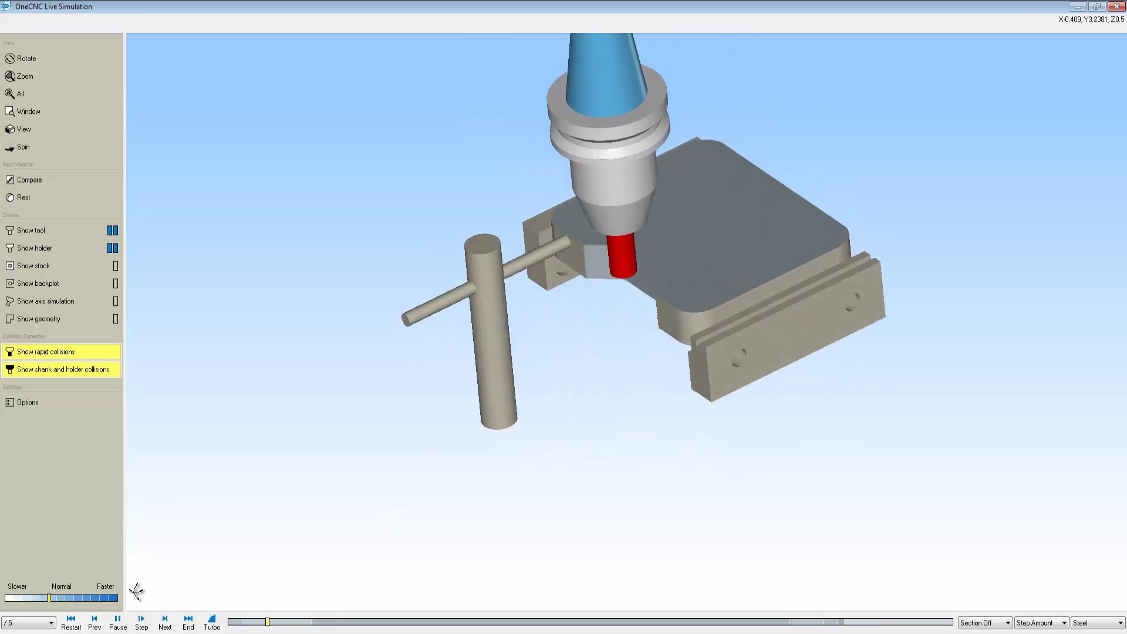
drag(50, 595, 30, 595)
drag(435, 407, 569, 385)
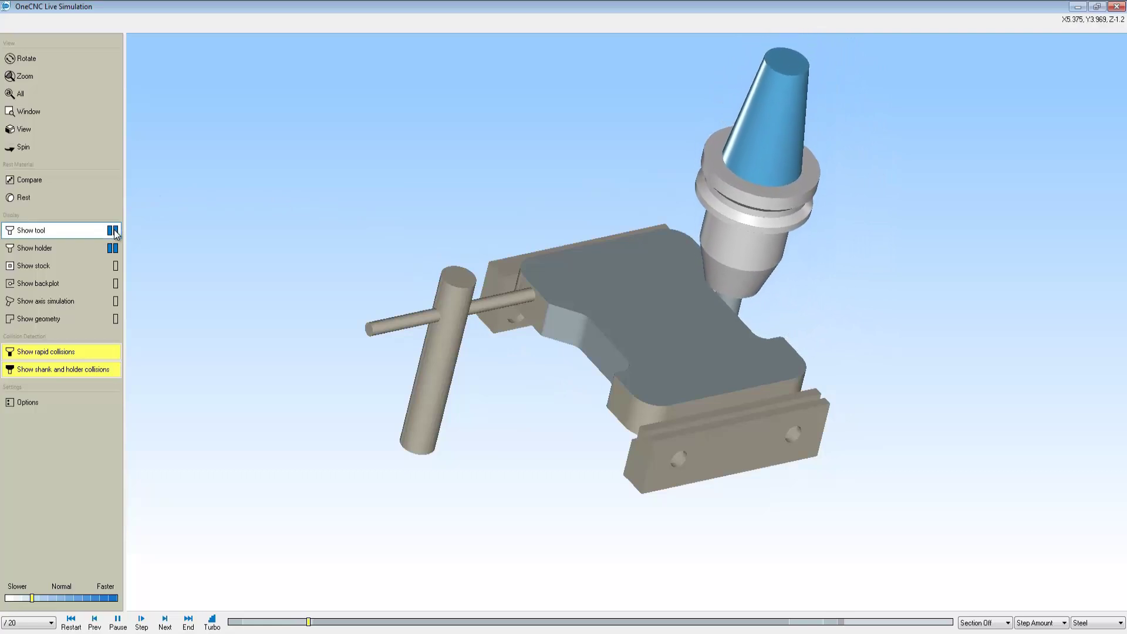
Step: Toggle the holder and backplot displays while watching the simulation, and close it
click(112, 248)
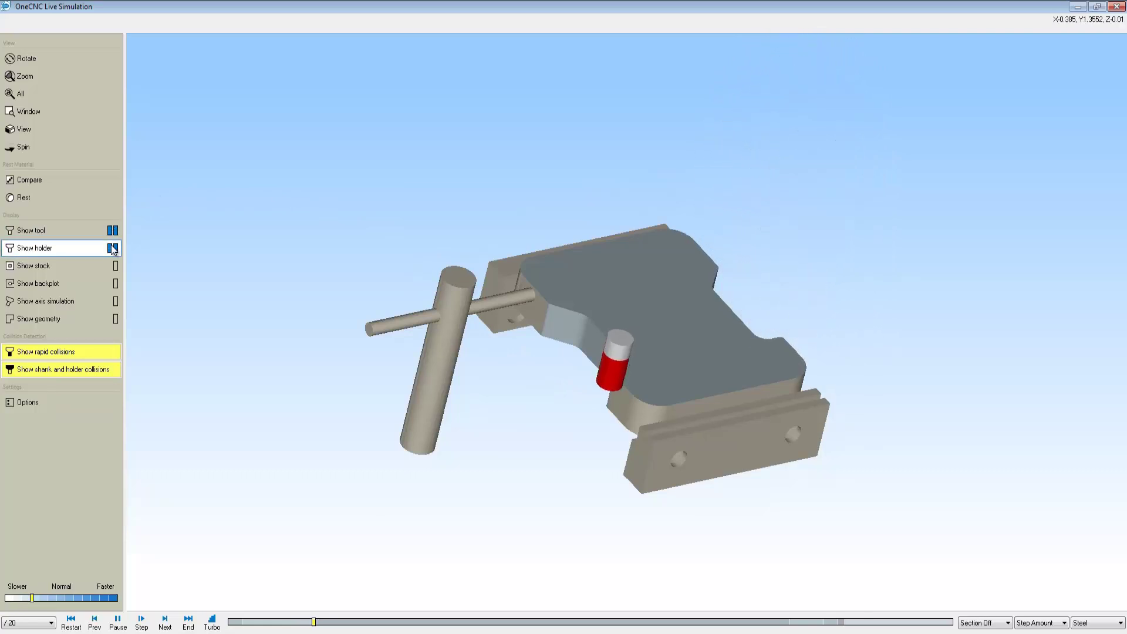
click(112, 248)
click(112, 247)
click(112, 247)
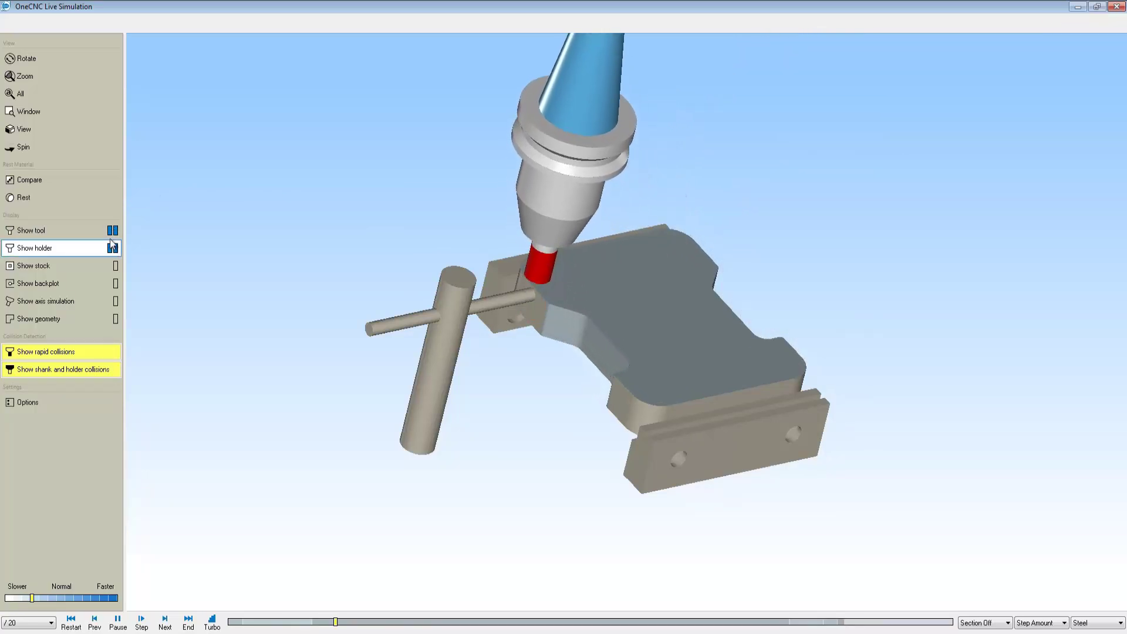
click(115, 283)
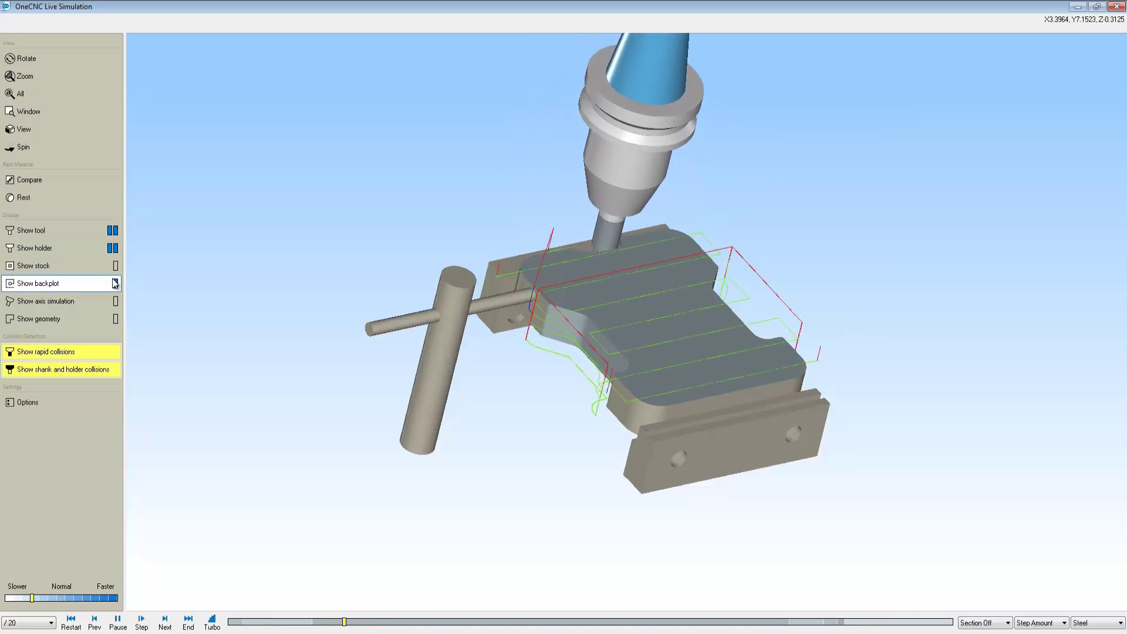
click(115, 284)
middle_drag(337, 243, 317, 233)
drag(318, 233, 369, 238)
click(1115, 6)
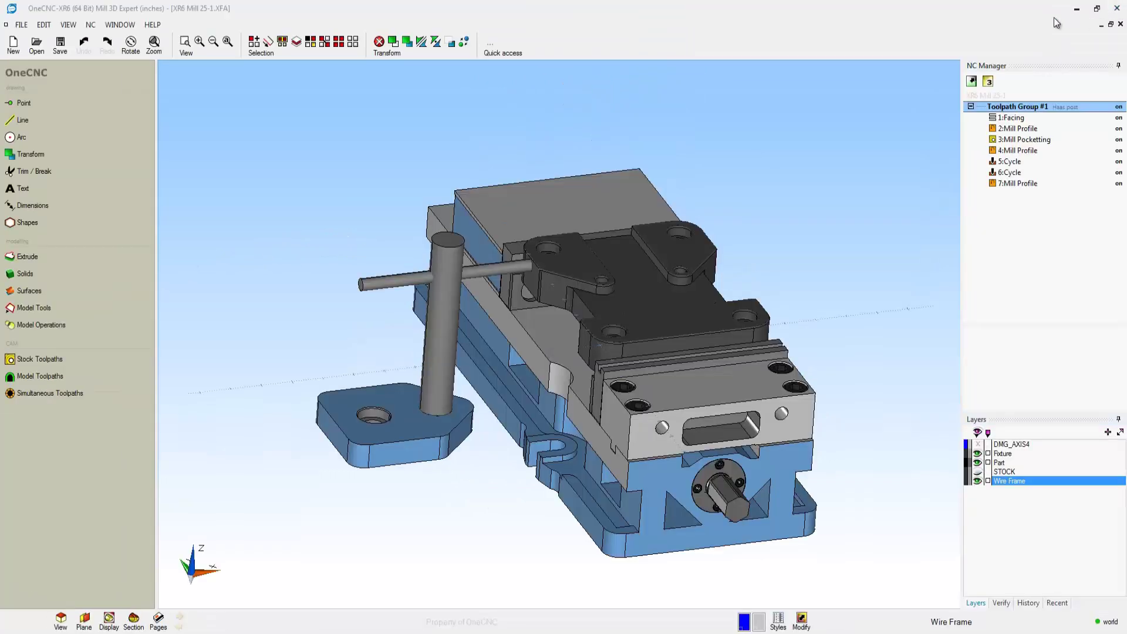
Step: Open the posting options of Toolpath Group #1 and set its post to Fanuc
right_click(1023, 104)
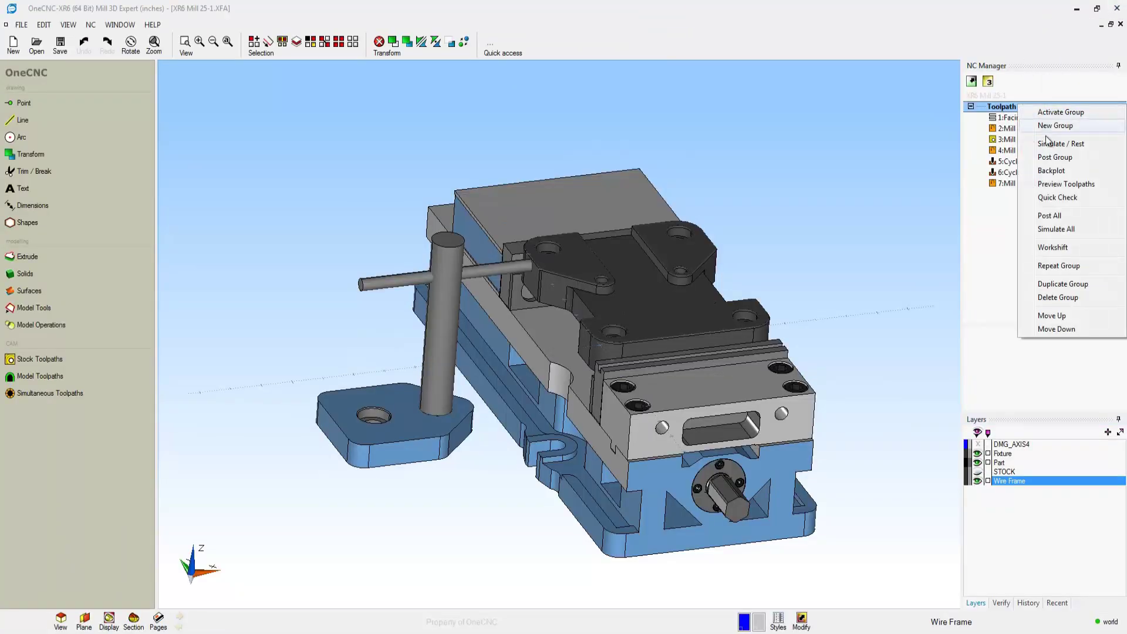
click(1052, 158)
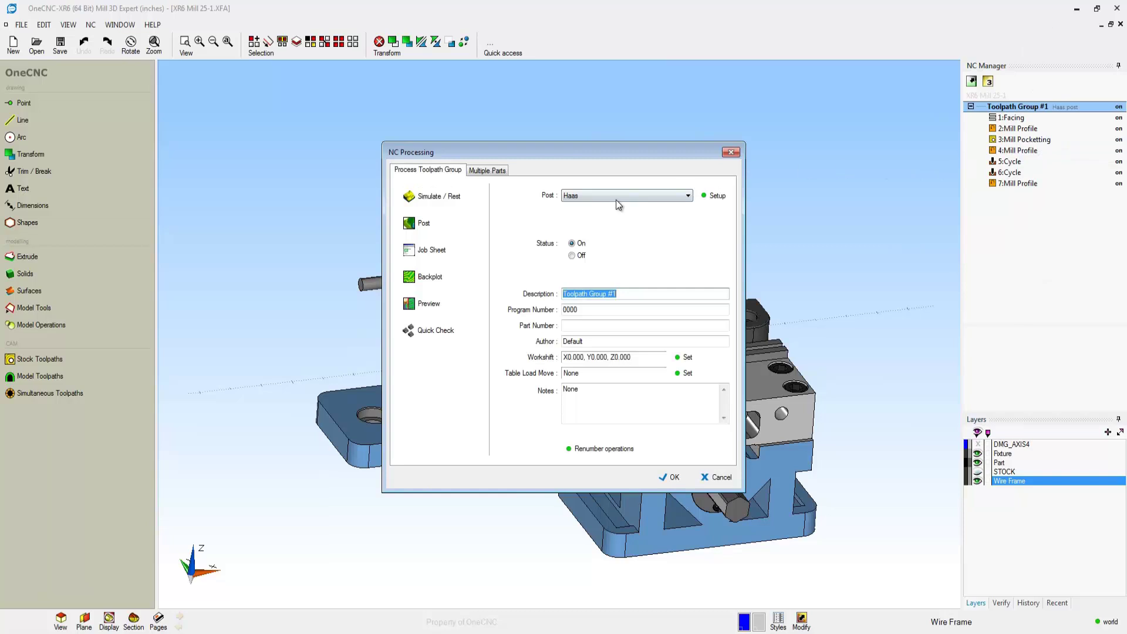
click(615, 200)
drag(688, 375, 692, 283)
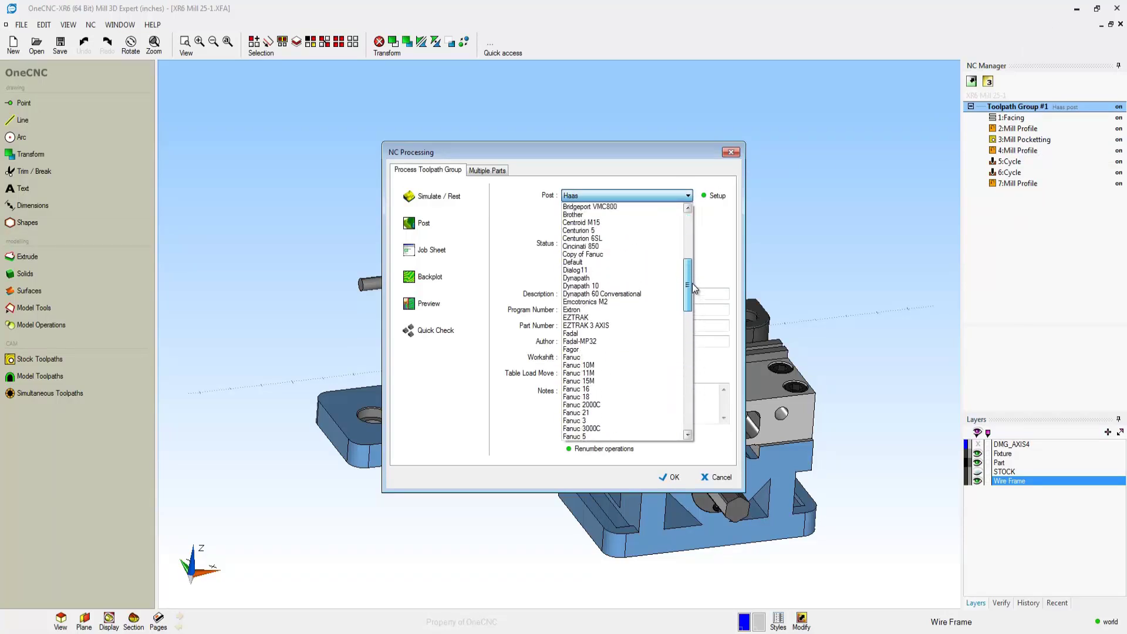
click(586, 357)
Step: Post the group's NC code as XR6 Mill 25-1, replacing the existing file, and close the code after looking it over
click(434, 225)
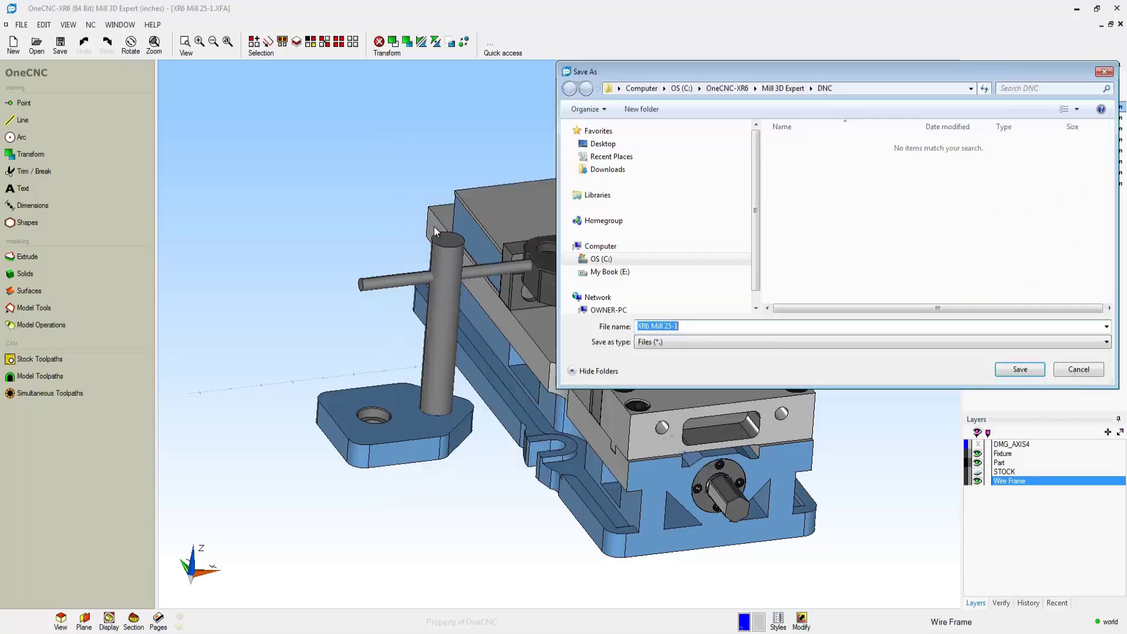
click(1020, 369)
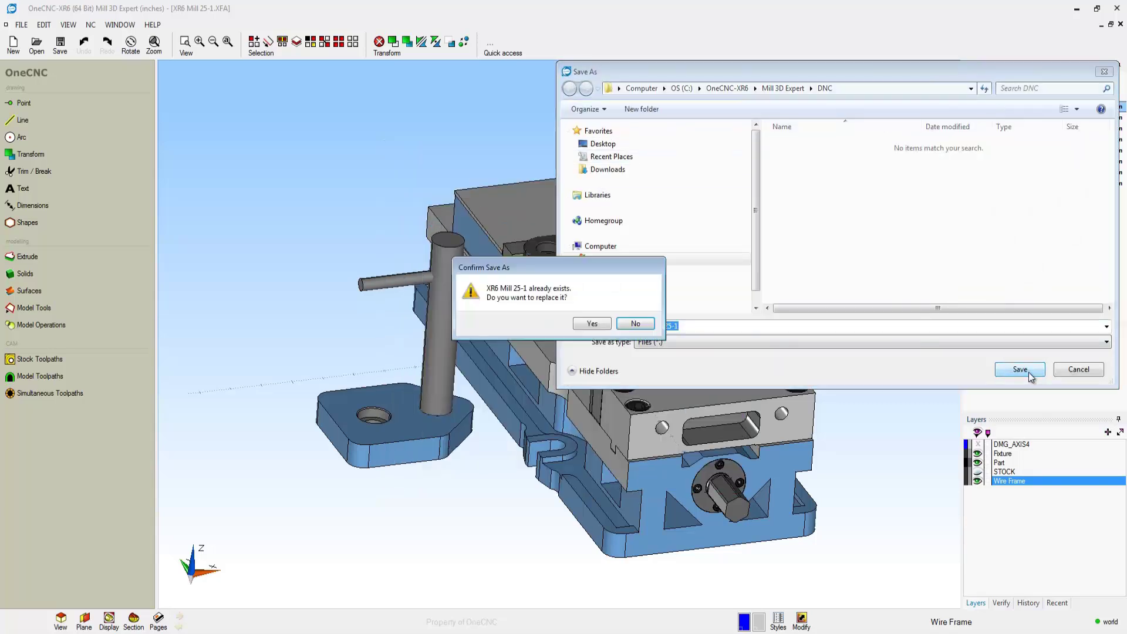
click(591, 324)
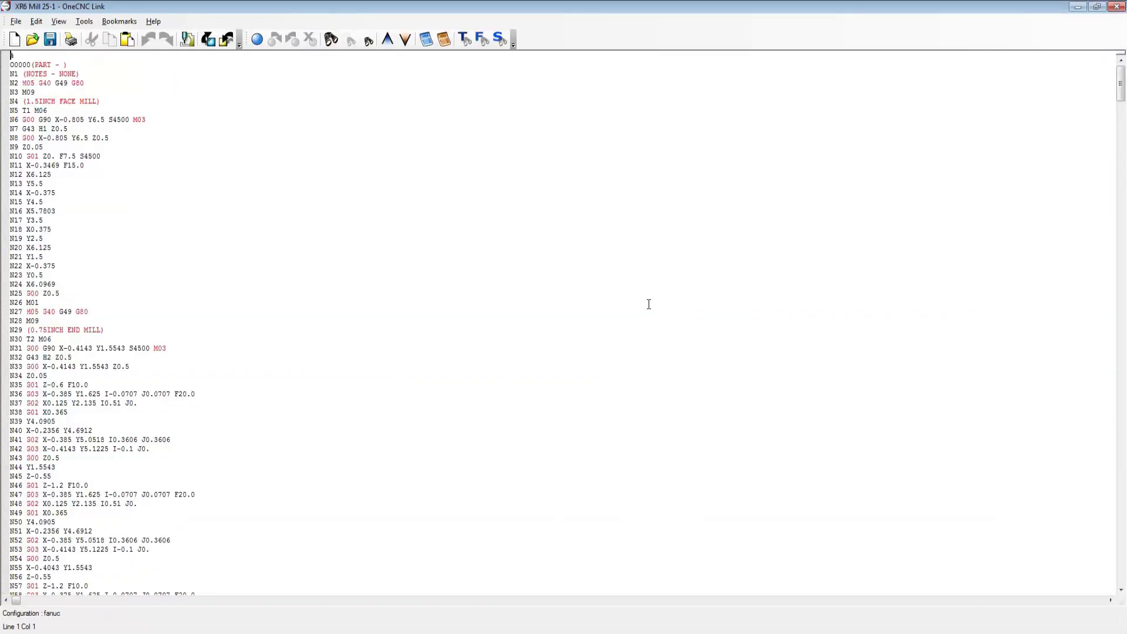
scroll(462, 128, down, 7)
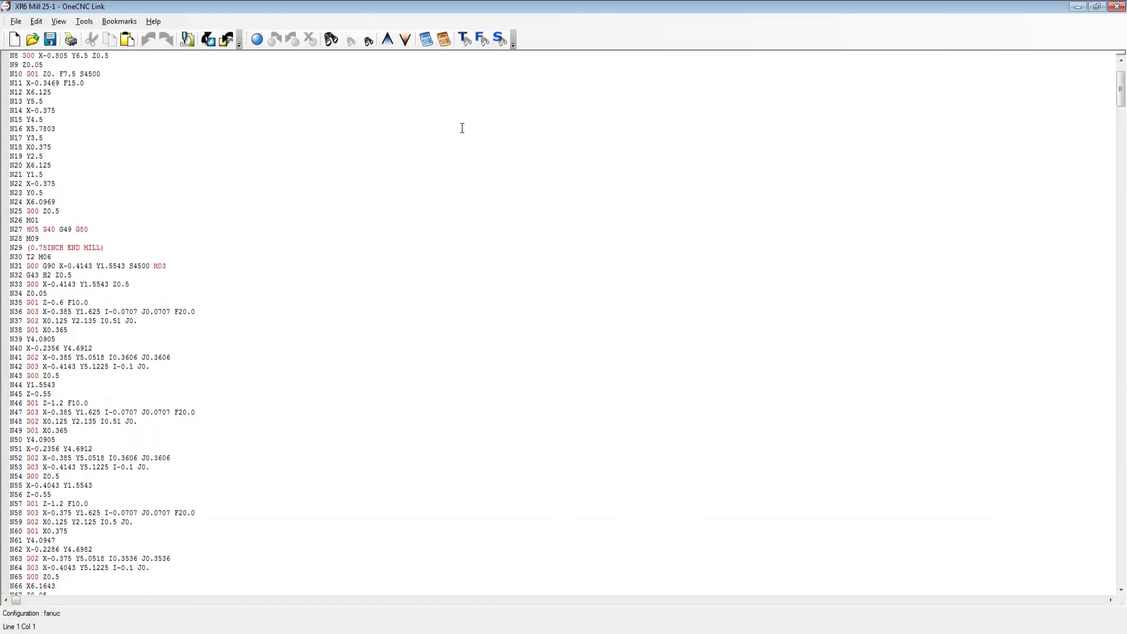
scroll(461, 129, up, 6)
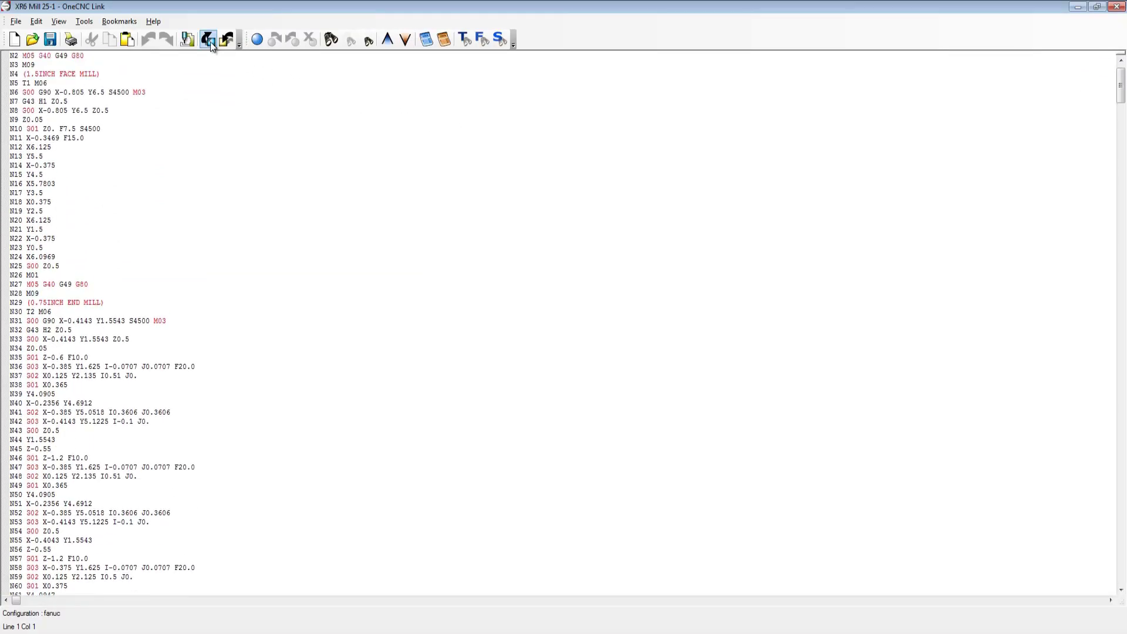
click(1117, 7)
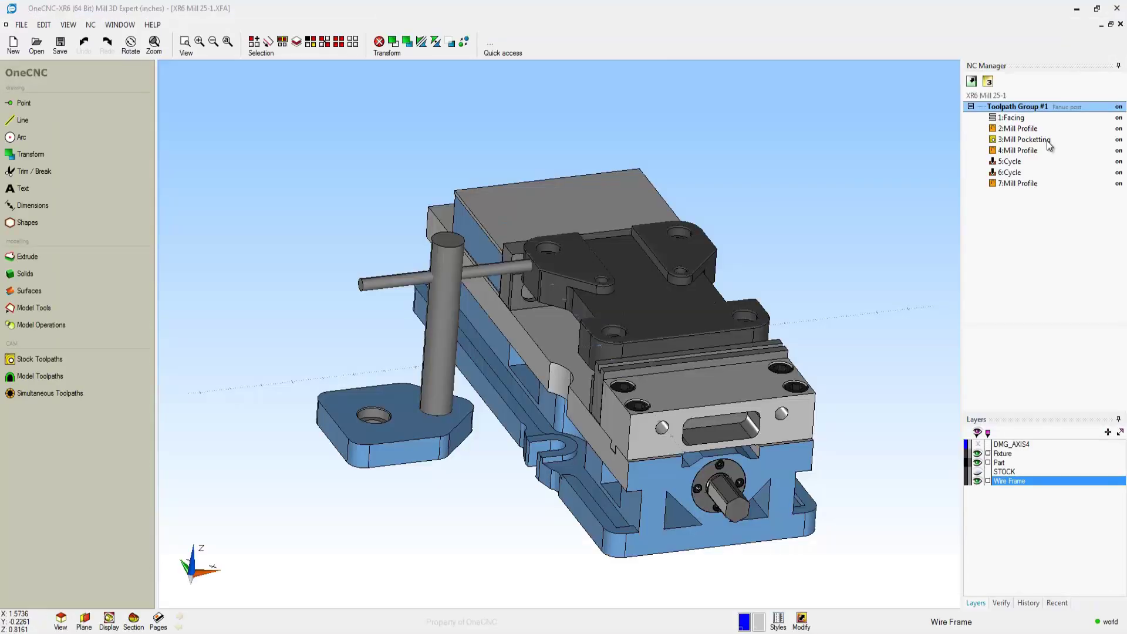
Step: Generate the job sheet for Toolpath Group #1 and open it as a PDF
double_click(1037, 109)
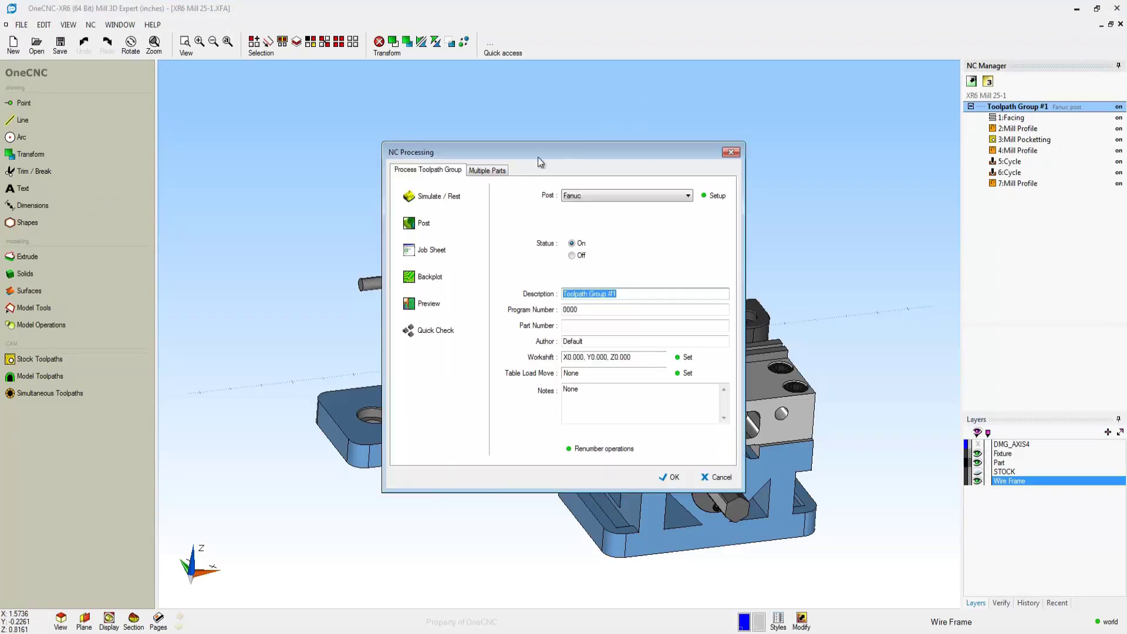
click(435, 250)
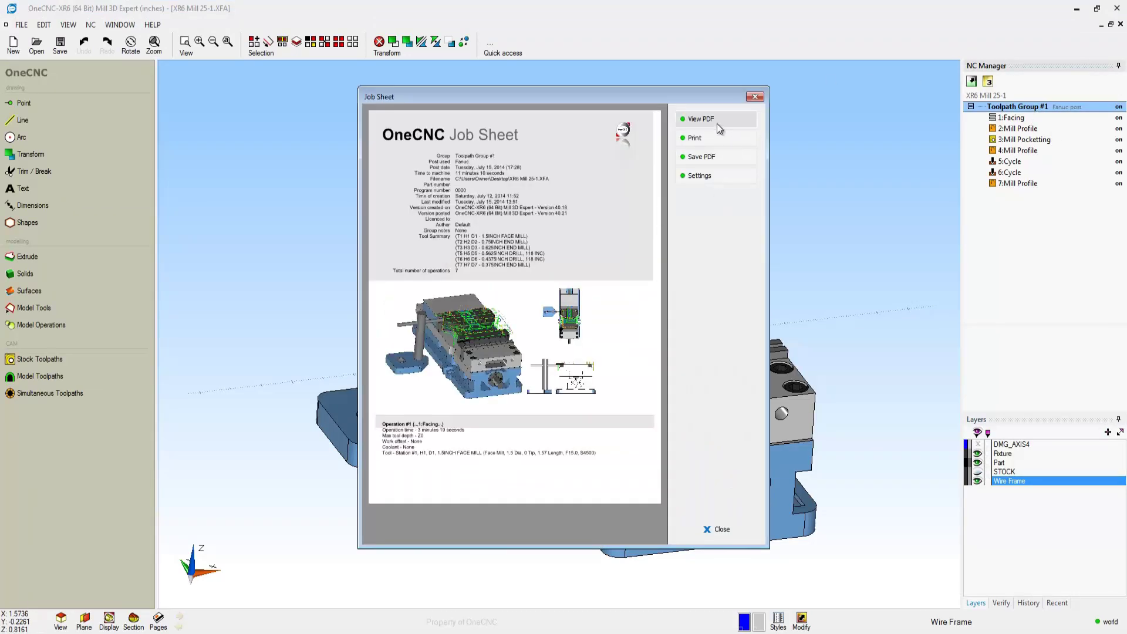
click(717, 123)
Step: Examine the job sheet's tool summary, setup views and operation details, and close the sheet and the NC processing dialog
scroll(733, 189, down, 3)
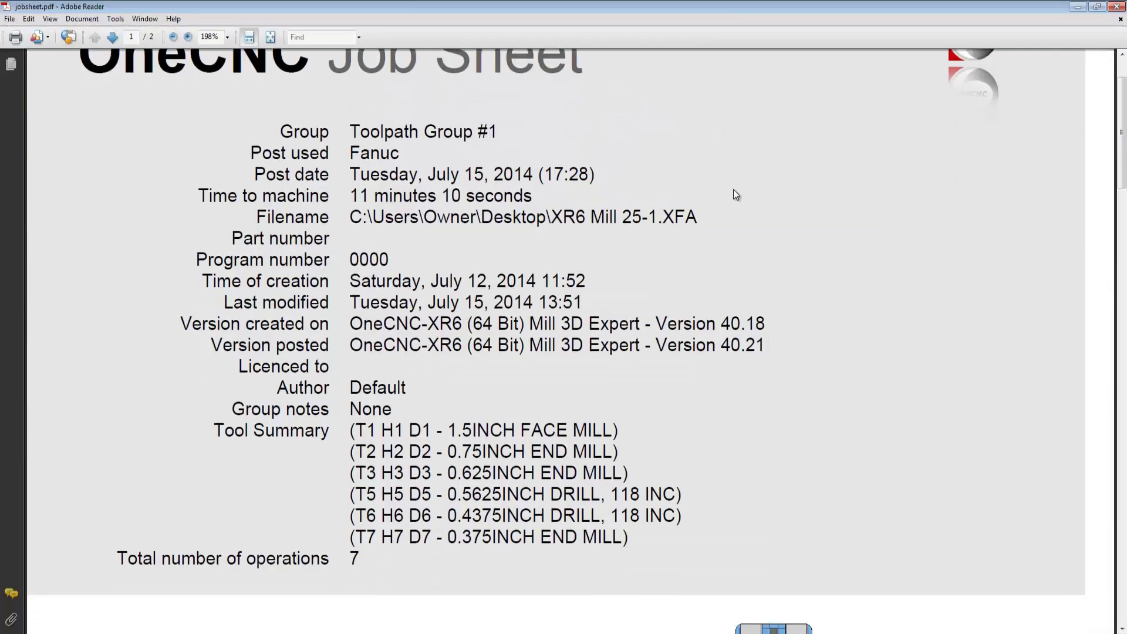
scroll(734, 190, down, 1)
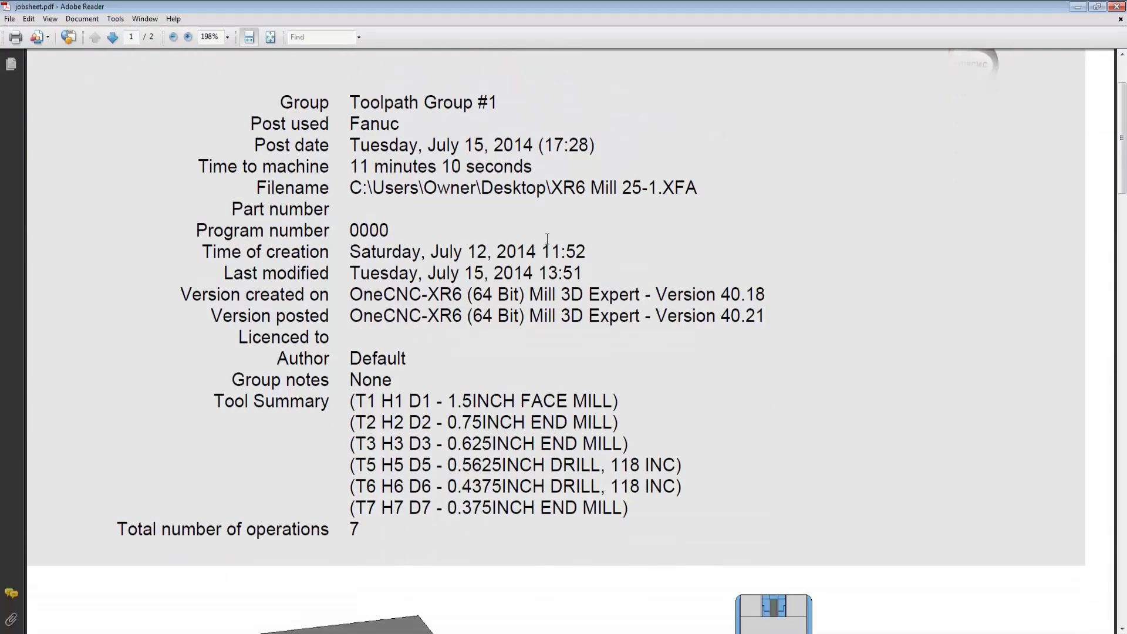
scroll(685, 357, down, 7)
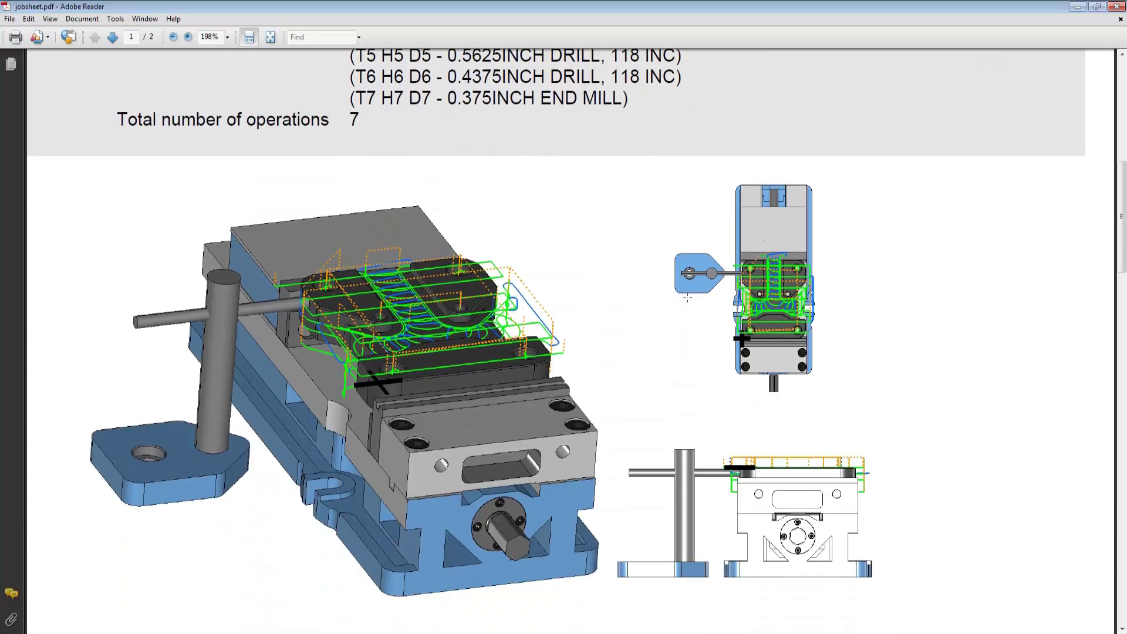
scroll(701, 299, down, 8)
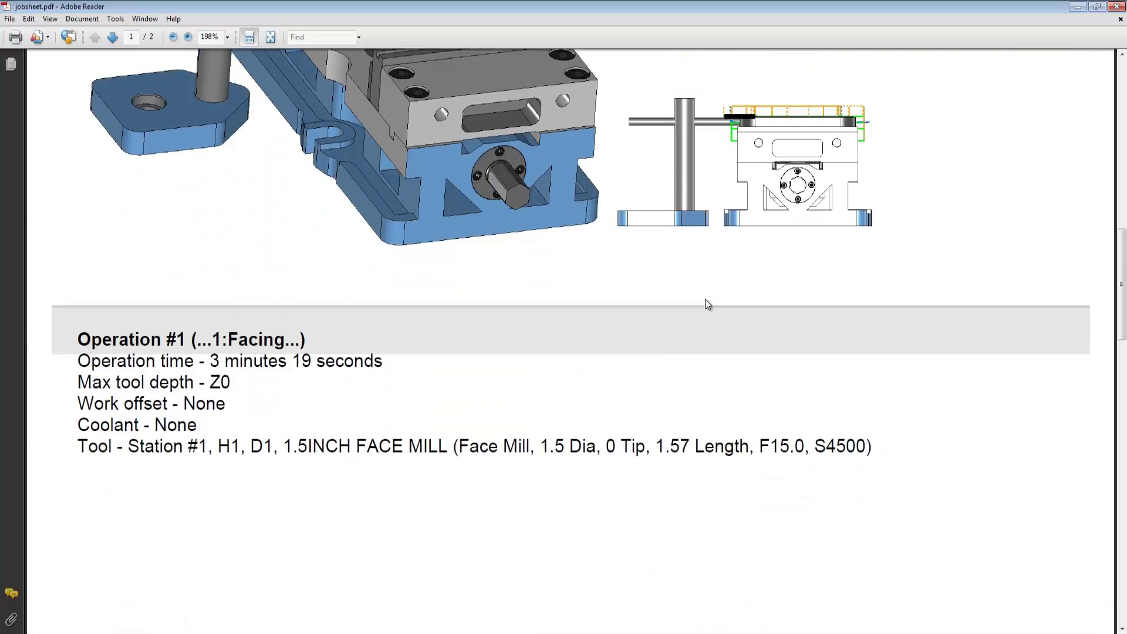
scroll(705, 298, down, 12)
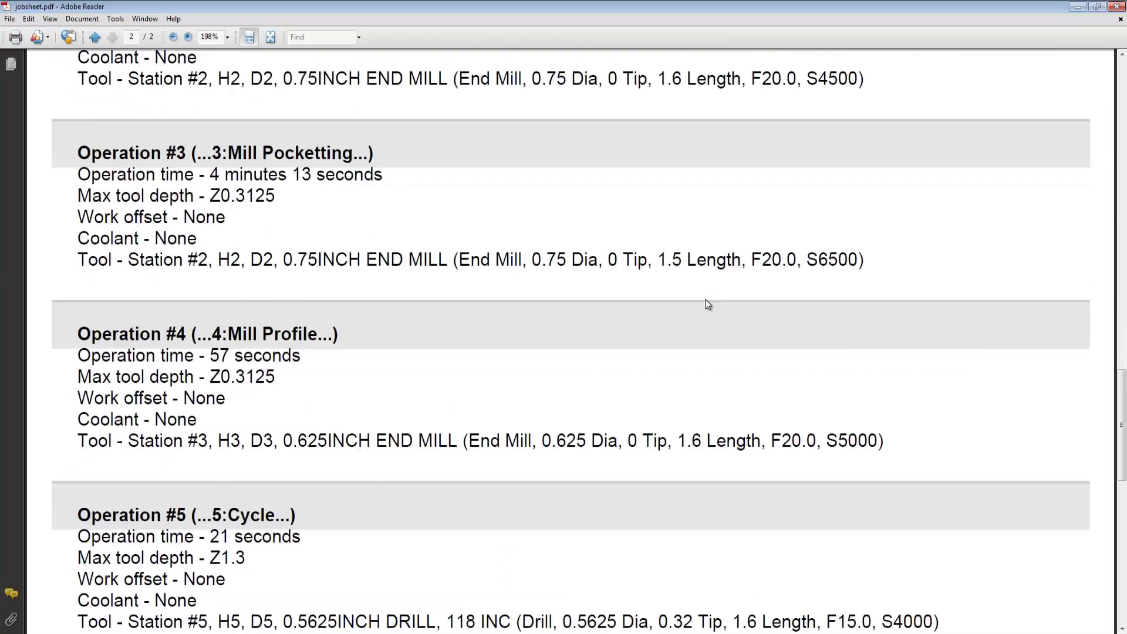
scroll(707, 304, down, 3)
scroll(741, 286, up, 2)
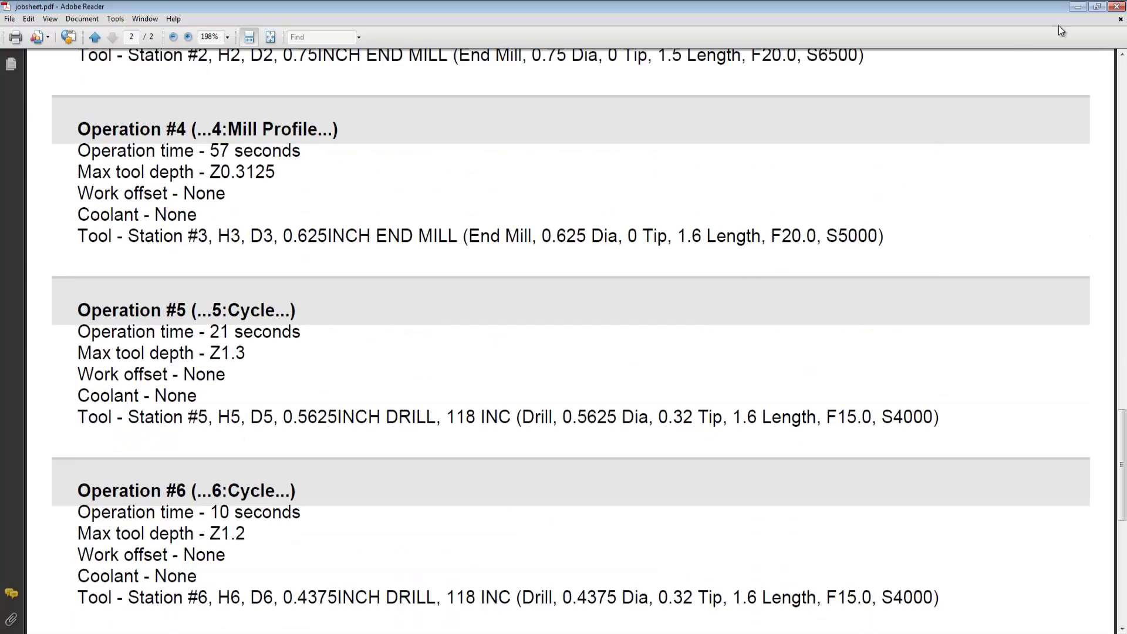
click(1116, 7)
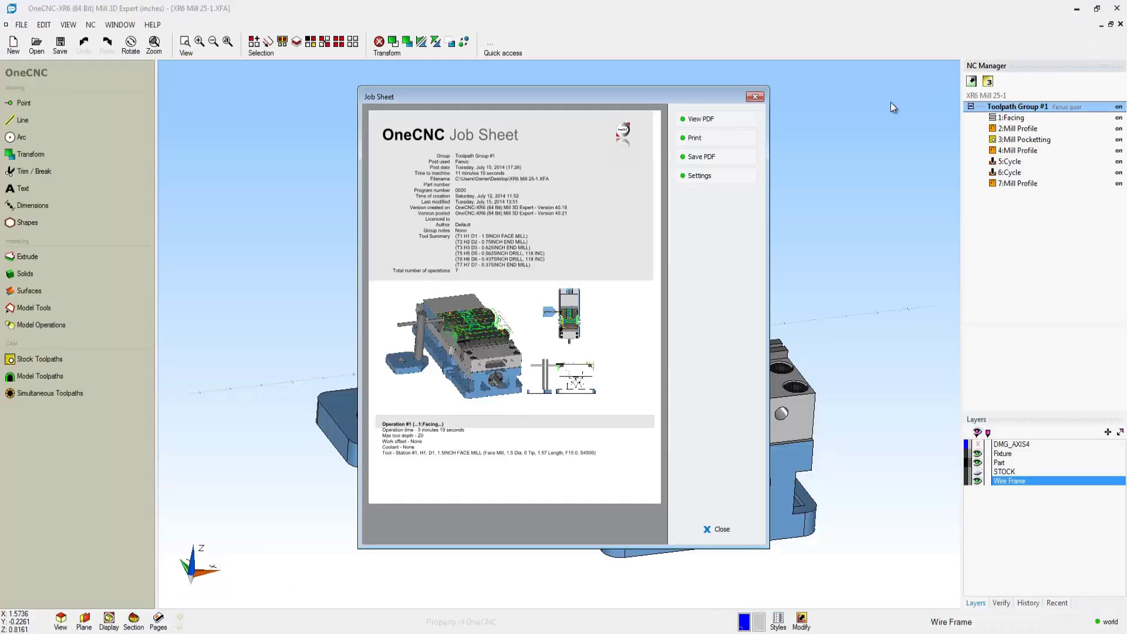
click(755, 97)
click(729, 155)
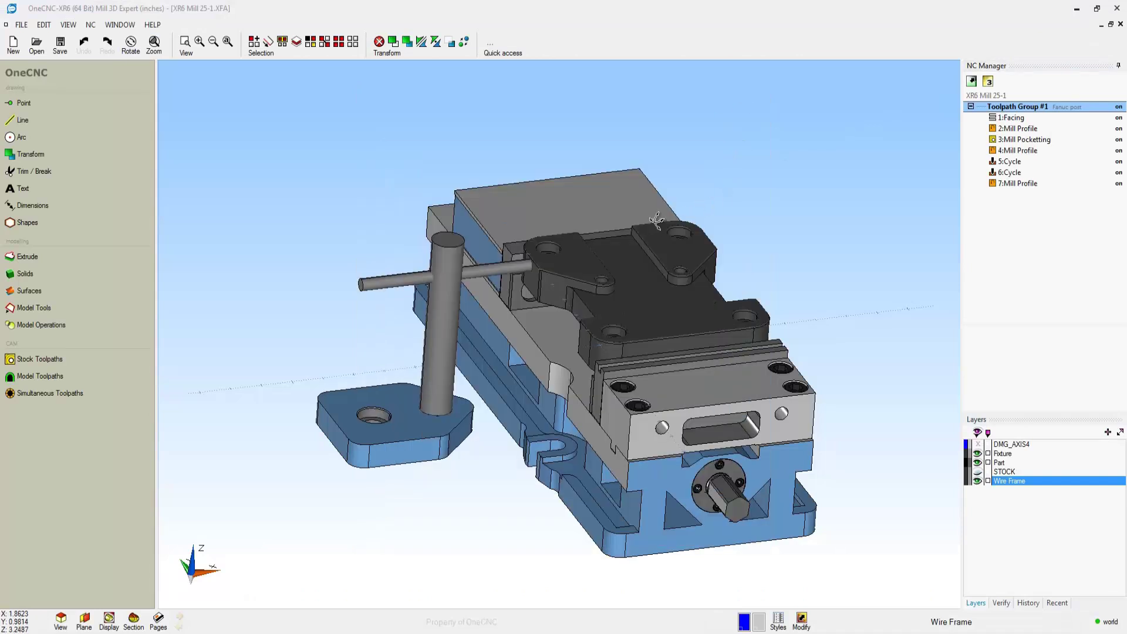
Step: Show the Tooling Plate layer together with the part in XR6 Mill 25-2
mouse_move(660, 219)
middle_down()
mouse_move(686, 238)
mouse_move(663, 226)
middle_up()
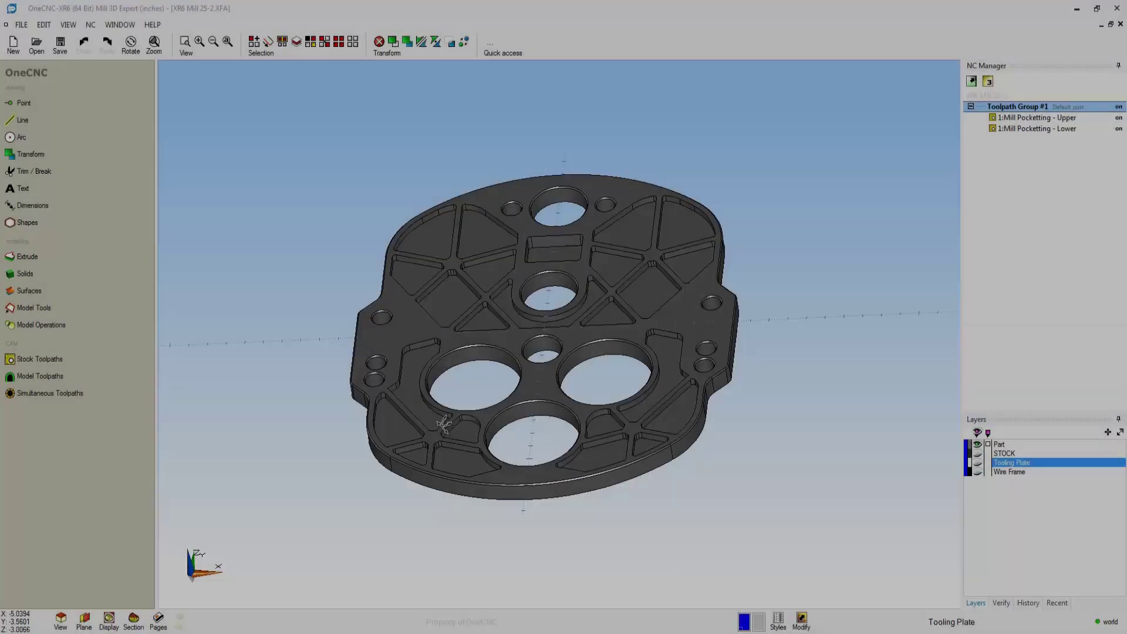
middle_drag(411, 423, 486, 211)
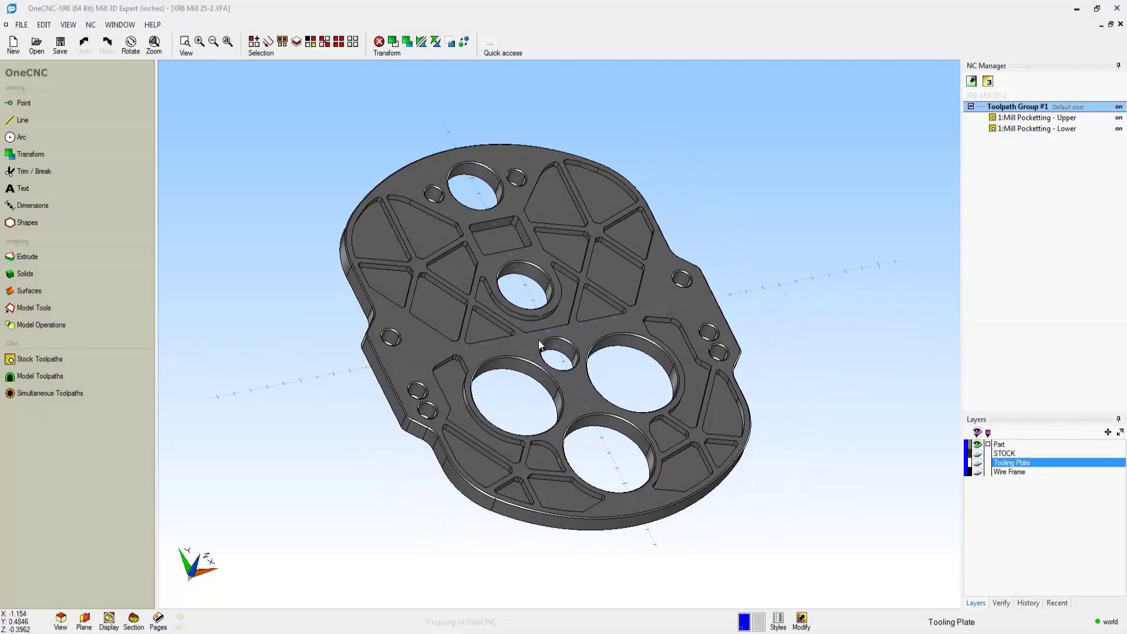
click(977, 463)
mouse_move(741, 422)
middle_down()
mouse_move(594, 371)
mouse_move(726, 410)
middle_up()
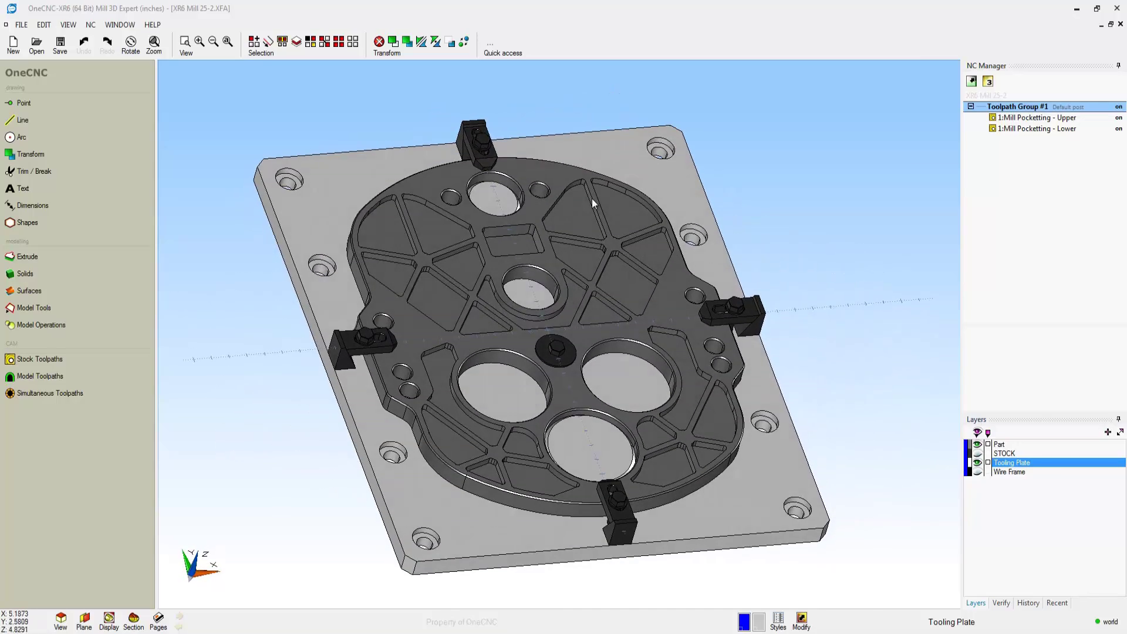
Step: Examine the upper pocketing toolpath's tool, clearances and the Highspeed Open, Center Optimized Closed and Highspeed Closed machining styles, and cancel the edit
right_click(1030, 120)
click(1051, 280)
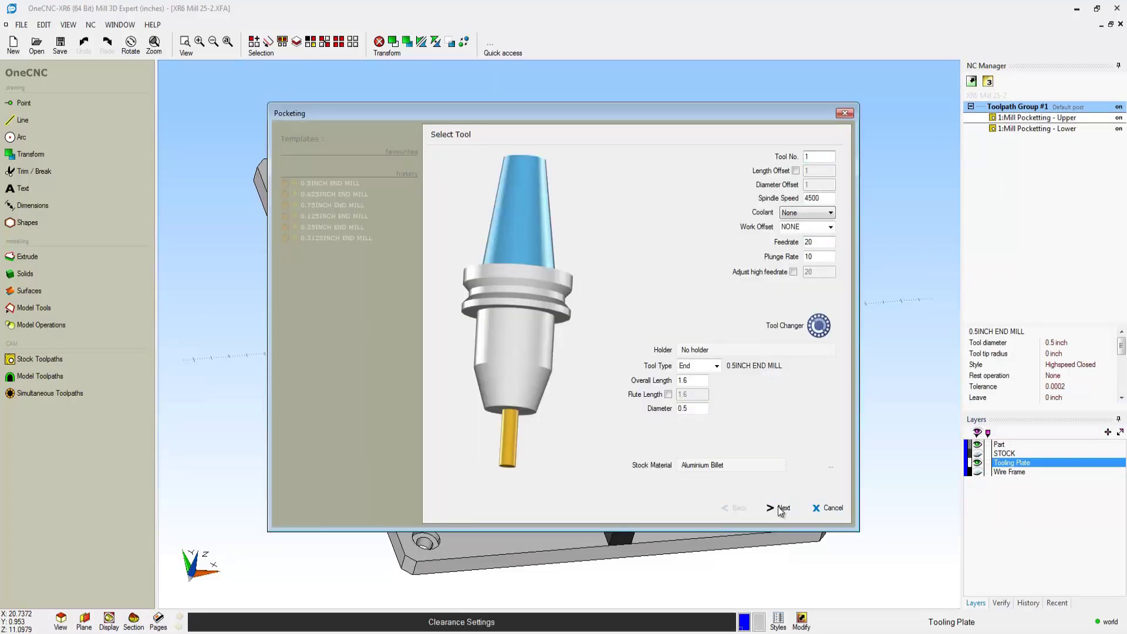
click(779, 508)
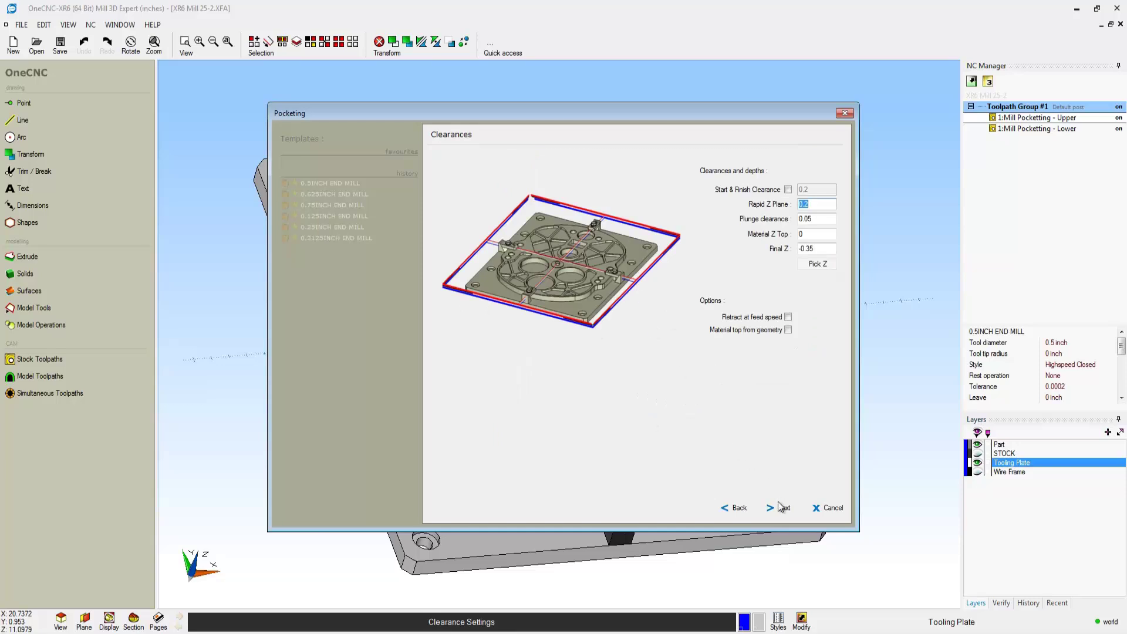
click(781, 509)
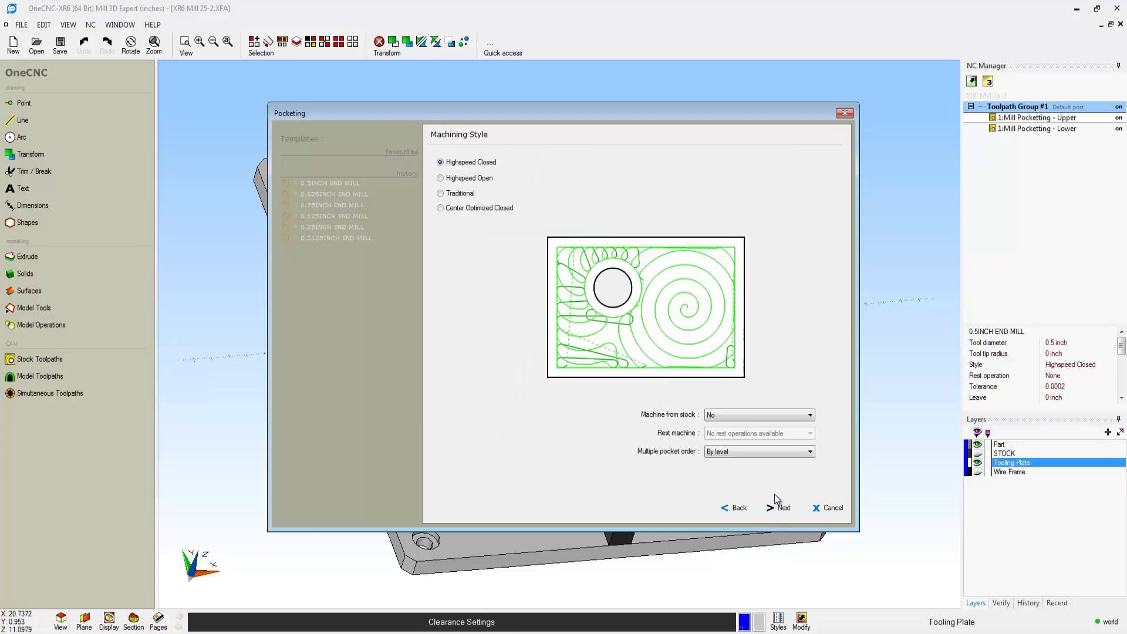
click(441, 179)
click(441, 208)
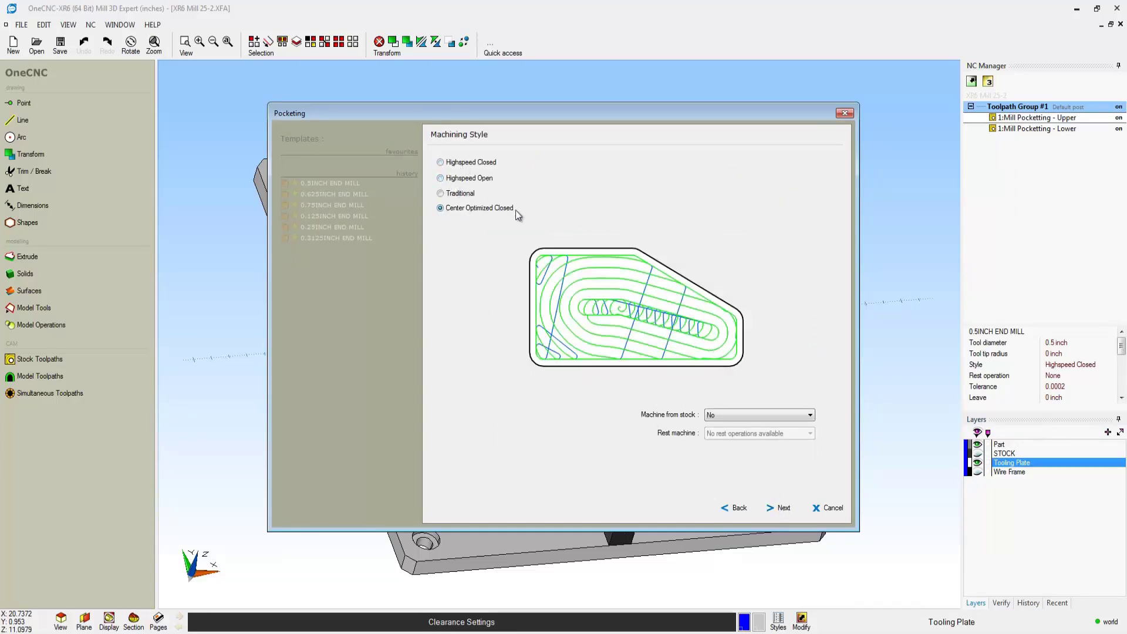
click(441, 163)
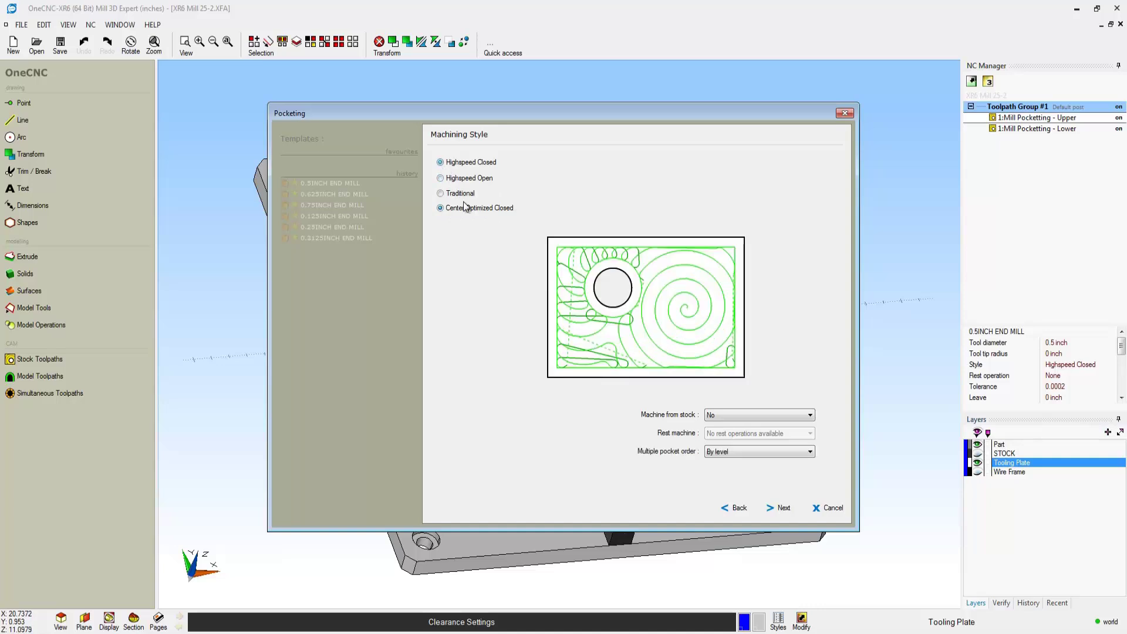
click(830, 509)
Step: Preview the toolpaths of Toolpath Group #1 on the tooling plate from different angles, and close the preview
right_click(1018, 108)
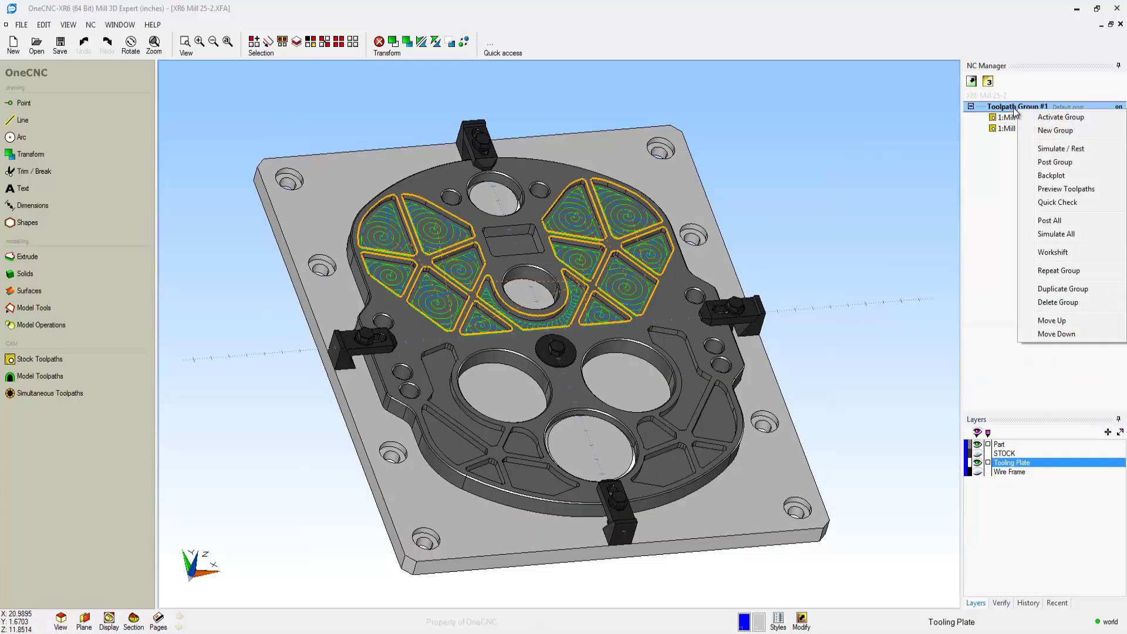
click(1055, 188)
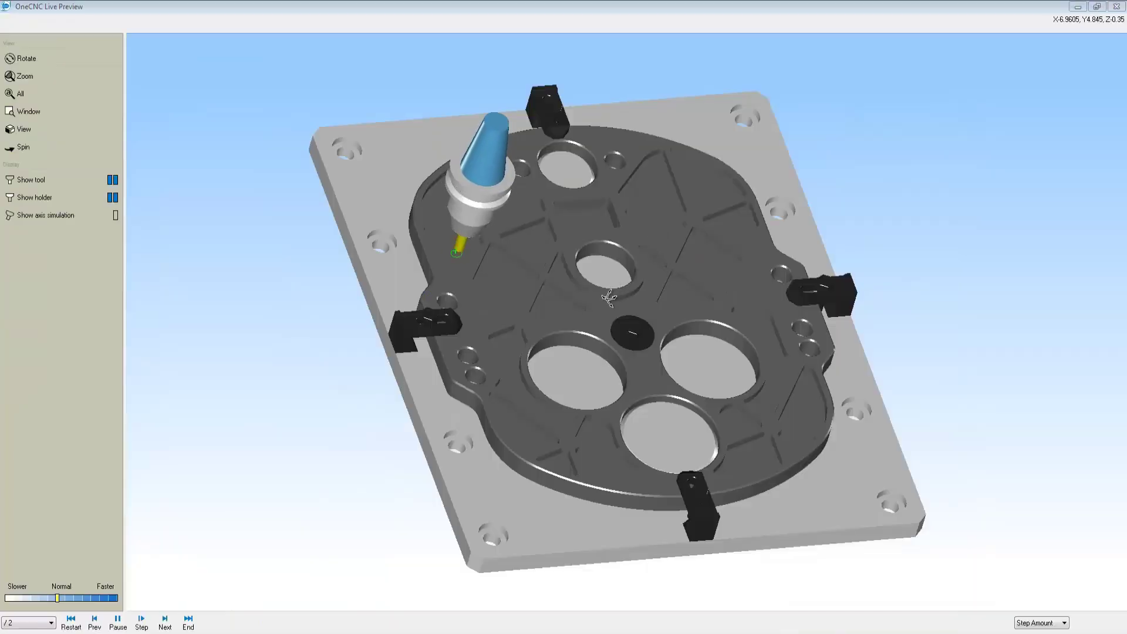
middle_drag(586, 282, 609, 287)
drag(608, 287, 594, 354)
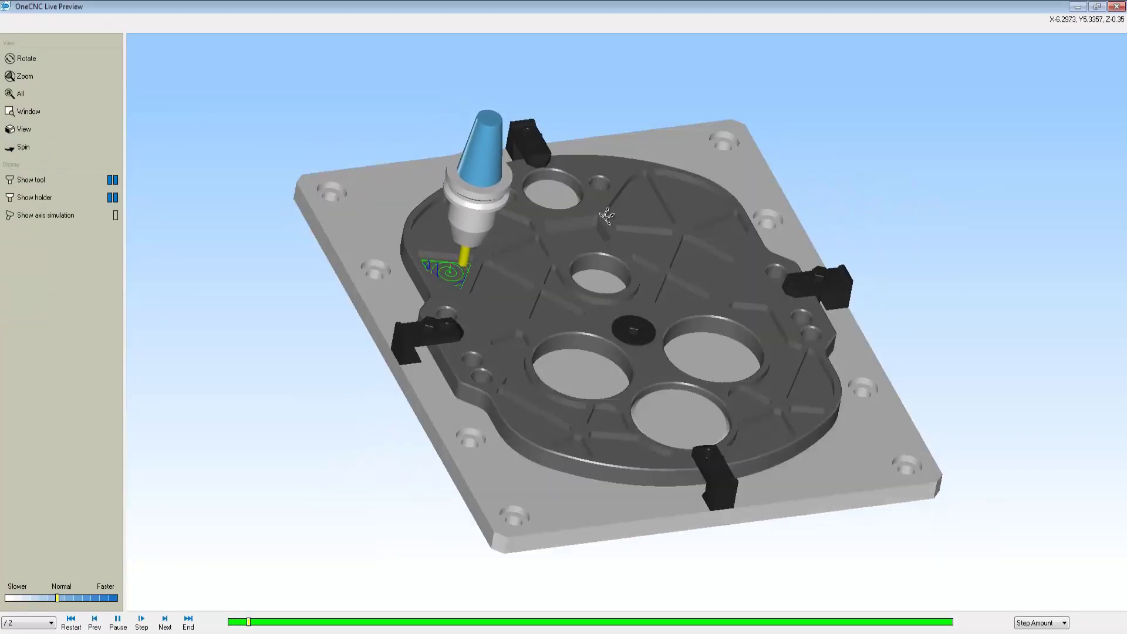
click(1120, 8)
Step: Run the cutting simulation of Toolpath Group #1 for the plate with its clamps
right_click(1048, 109)
click(1052, 146)
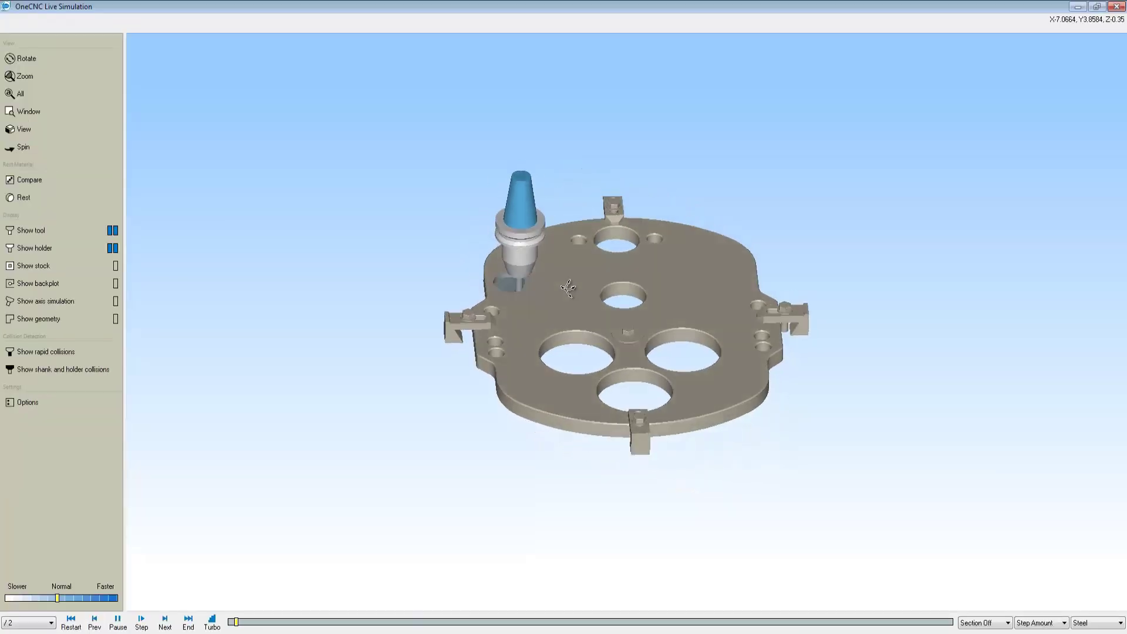
drag(601, 301, 590, 307)
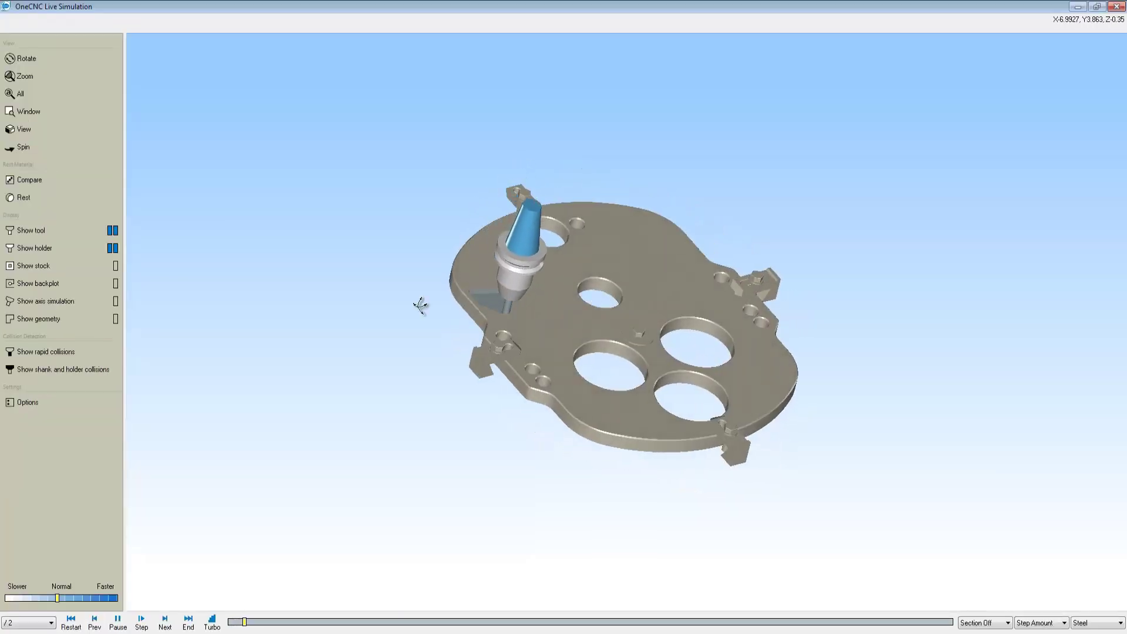
Step: Turn on rapid collision and shank and holder collision detection, and raise the simulation speed to x5
click(62, 353)
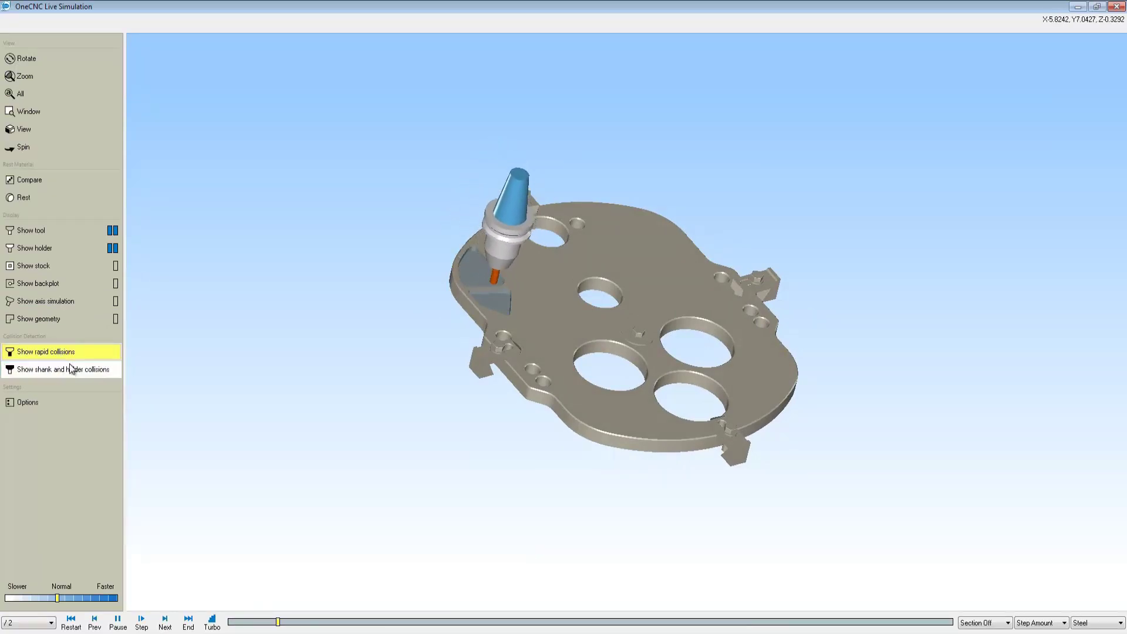
click(80, 368)
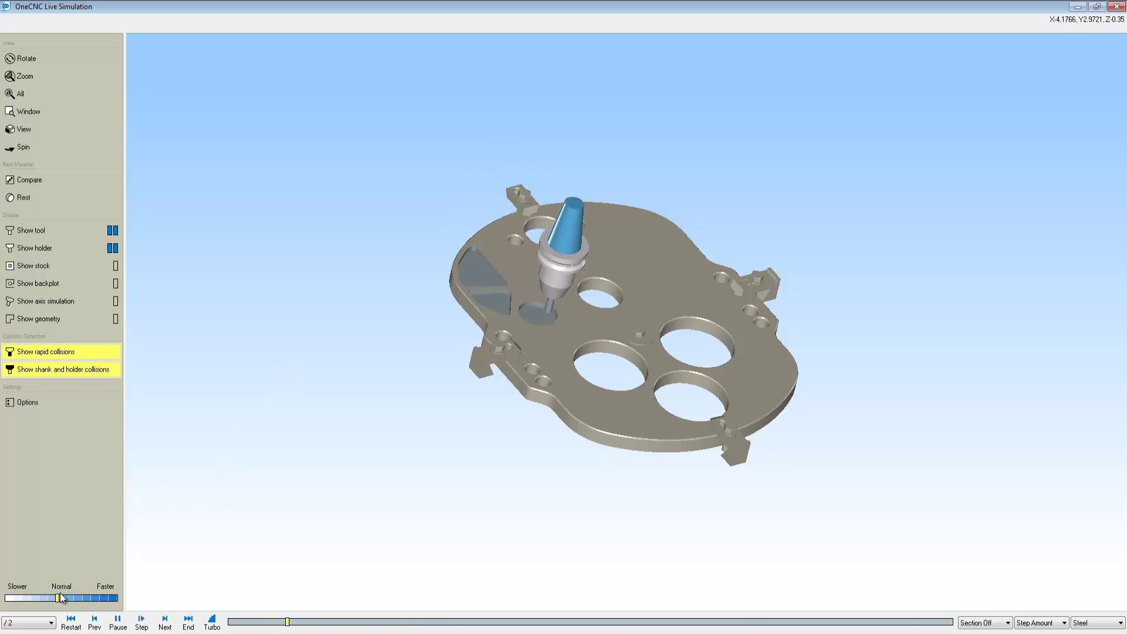
drag(59, 596, 81, 596)
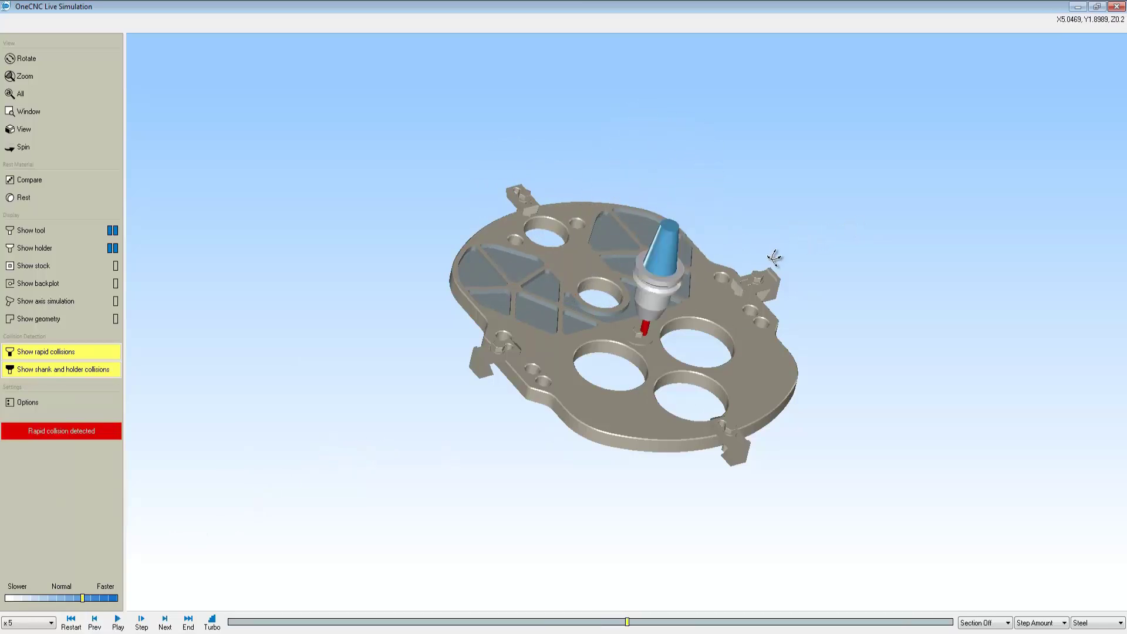
Step: Examine the tool's rapid collision at the plate's central clamping bolt up close, and close the simulation
click(38, 82)
drag(683, 388, 709, 275)
mouse_move(747, 340)
middle_down()
mouse_move(701, 328)
mouse_move(657, 348)
mouse_move(754, 328)
mouse_move(750, 346)
middle_up()
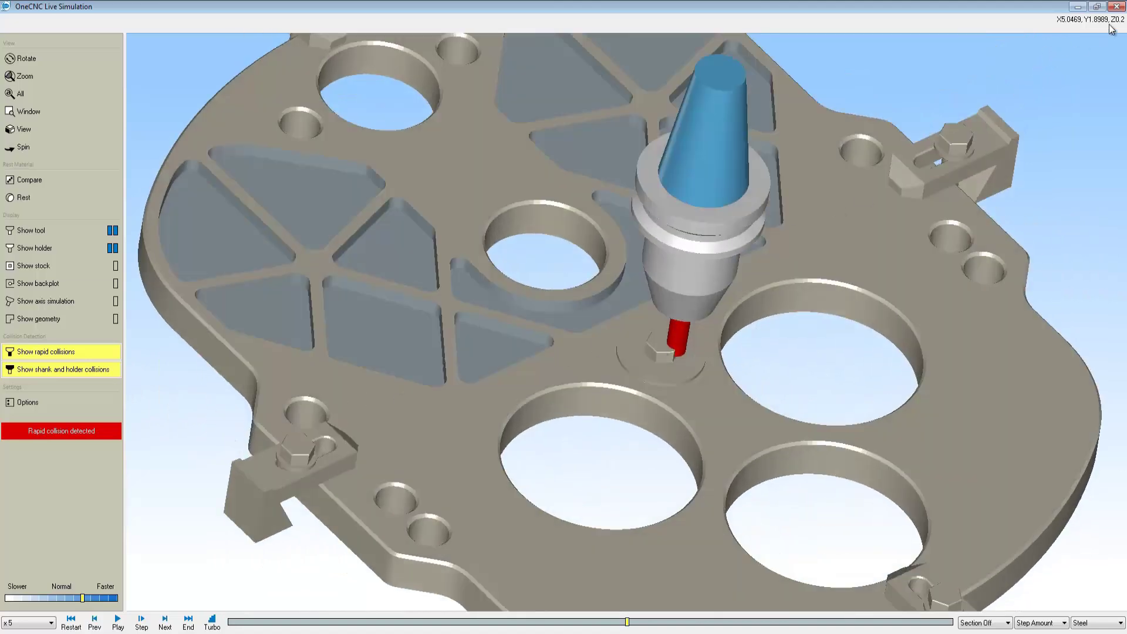
click(1115, 6)
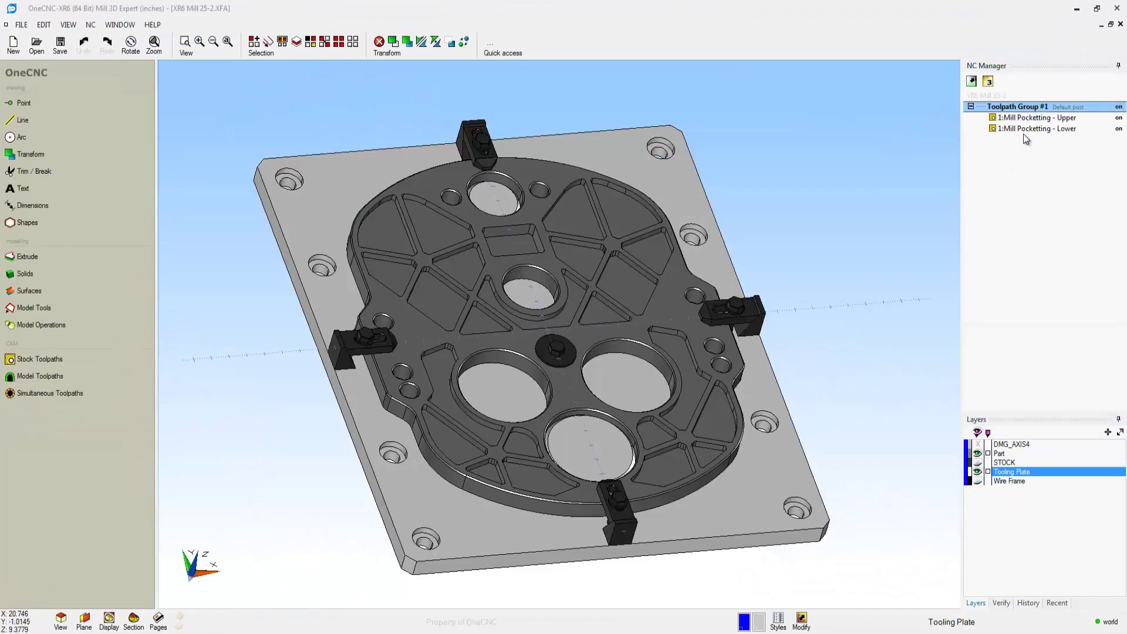
Step: Edit the upper pocketing operation to use a rapid Z plane of 1, and recalculate its toolpath
right_click(1035, 120)
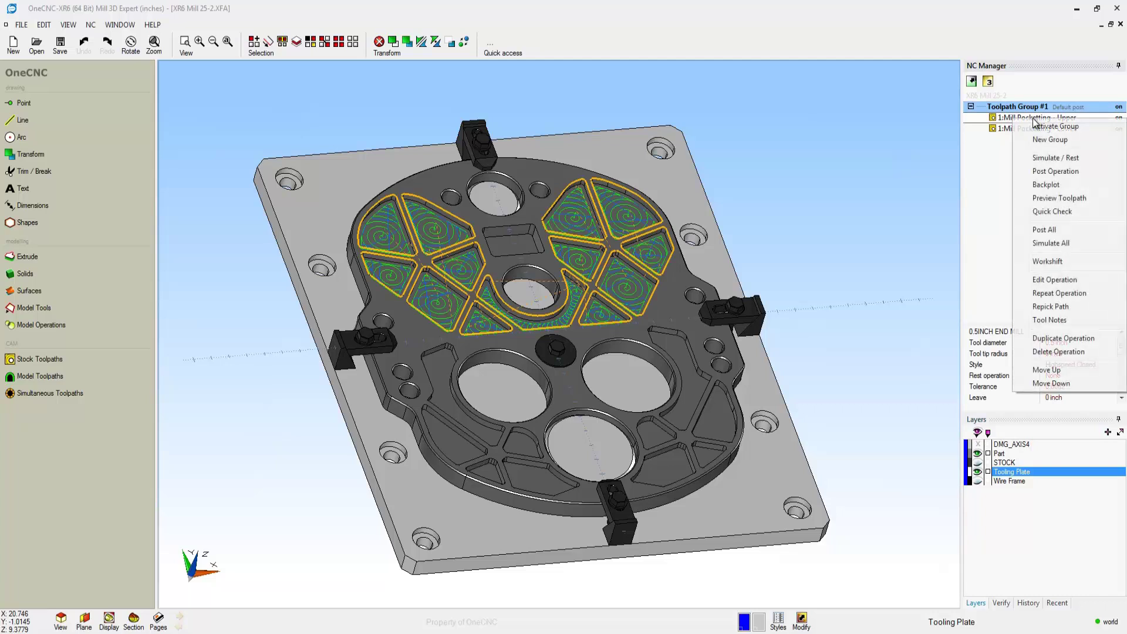
click(1052, 280)
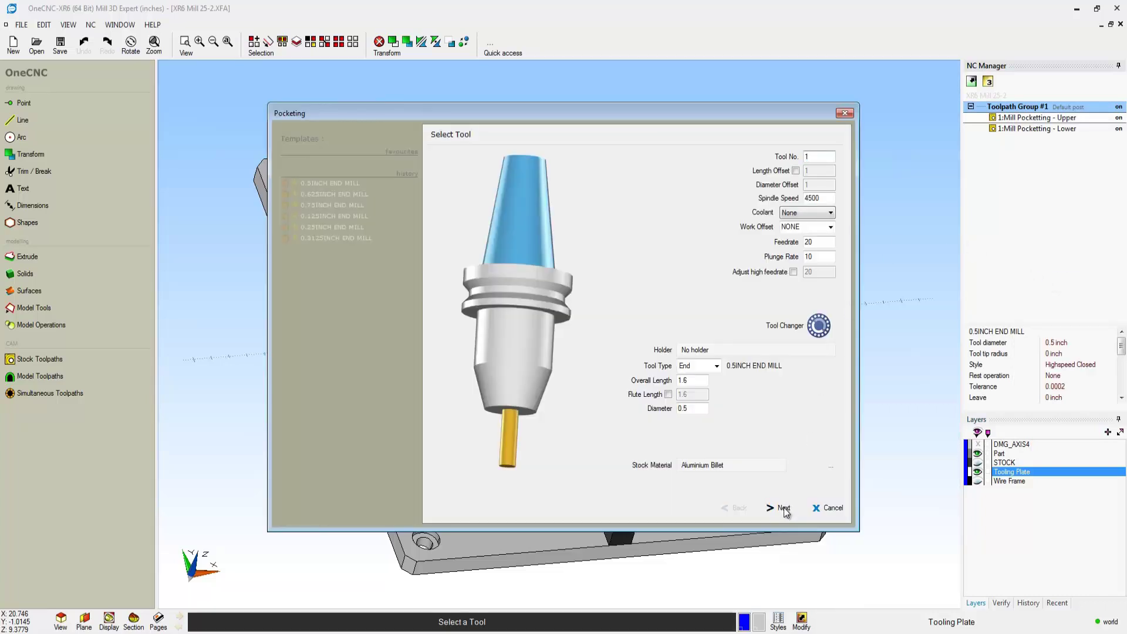
click(784, 508)
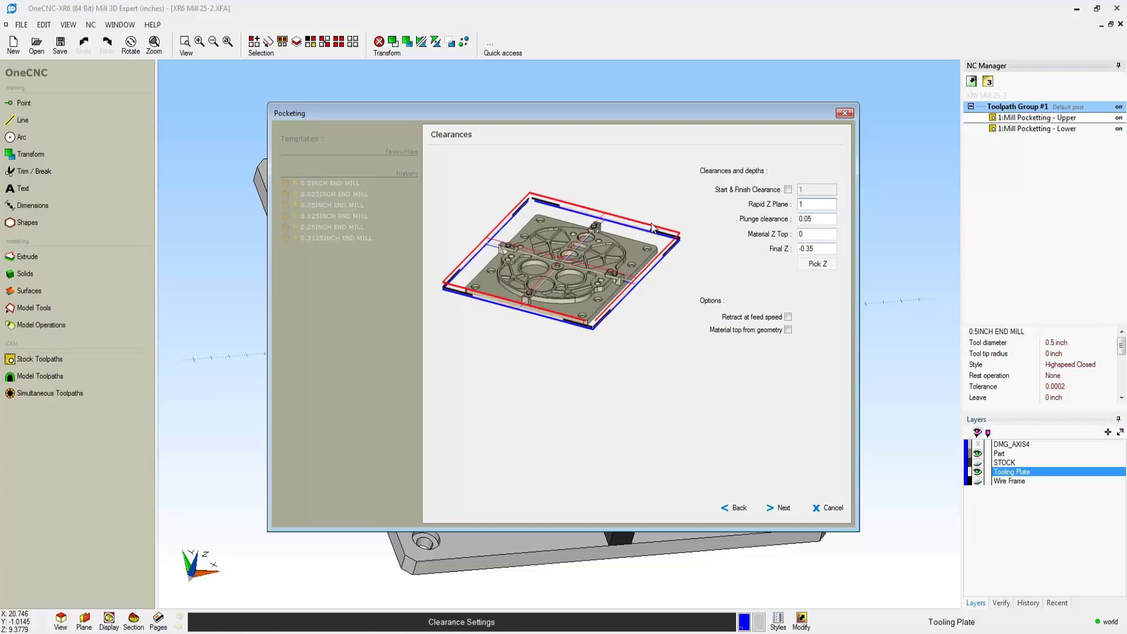
click(784, 509)
click(784, 508)
click(785, 508)
click(785, 512)
click(785, 515)
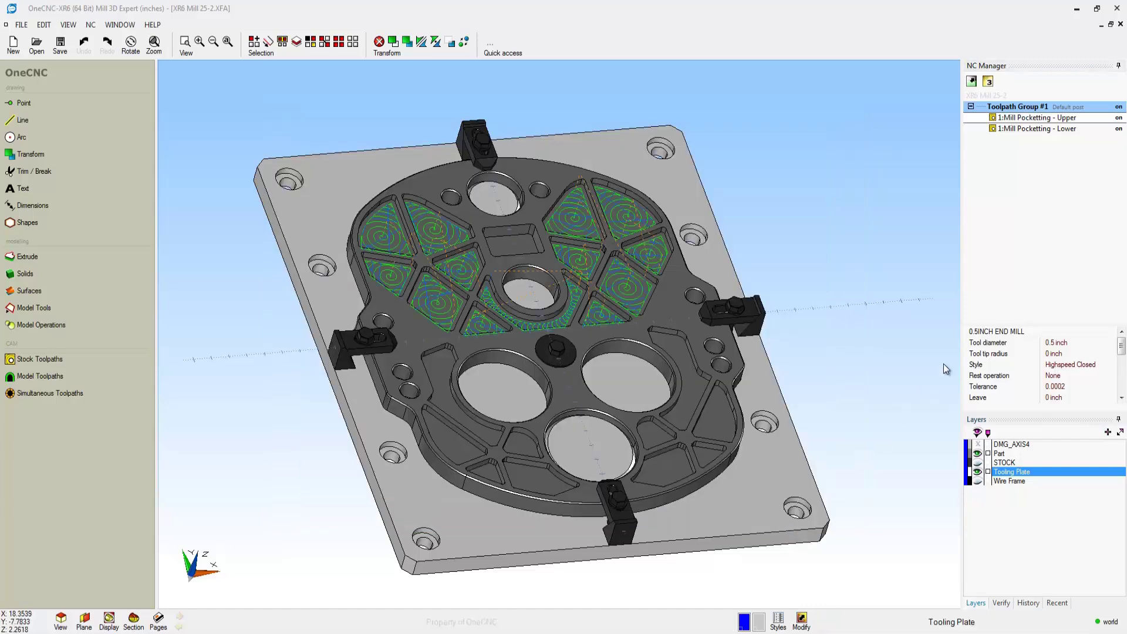
Step: Simulate Toolpath Group #1 again and inspect the machined pockets and clamps up close
right_click(1022, 113)
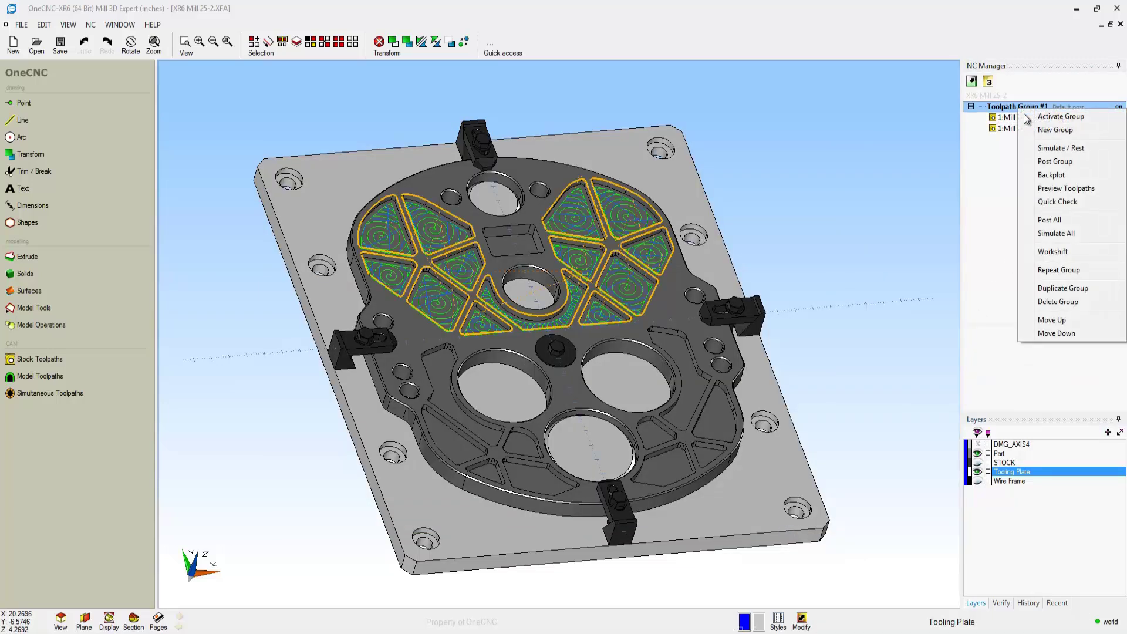
click(1056, 150)
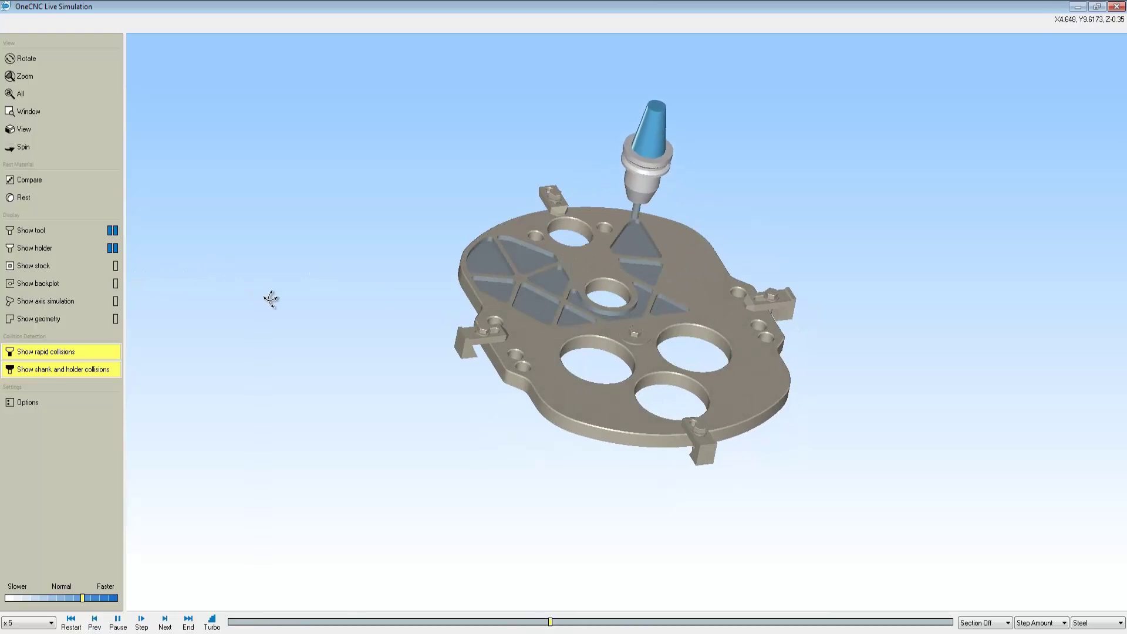
click(25, 76)
drag(604, 372, 625, 293)
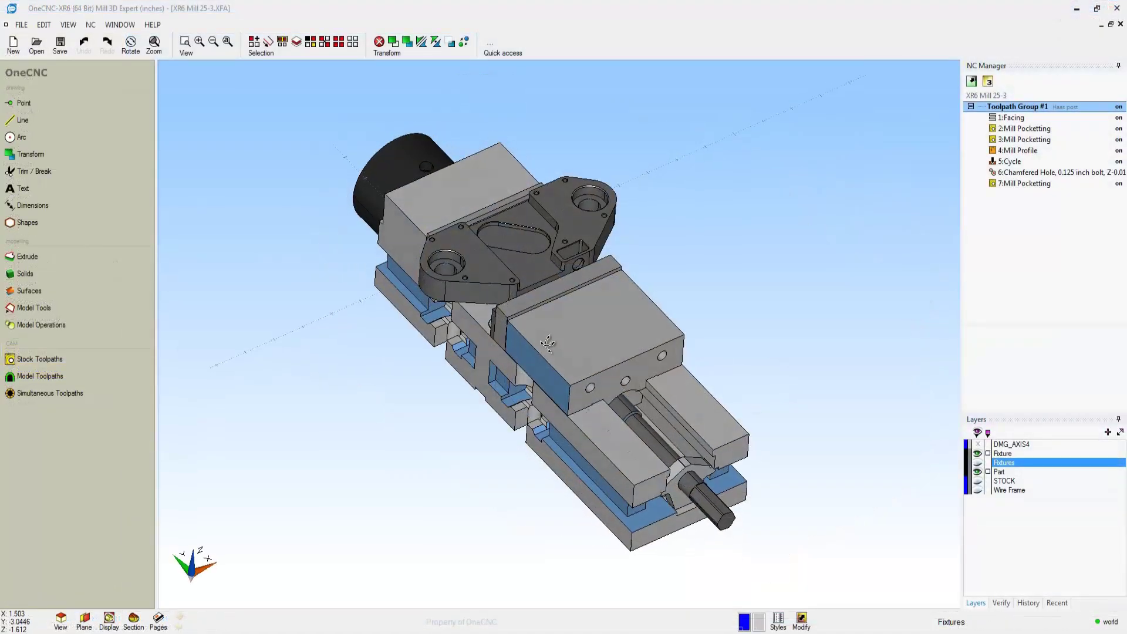
middle_drag(498, 346, 555, 366)
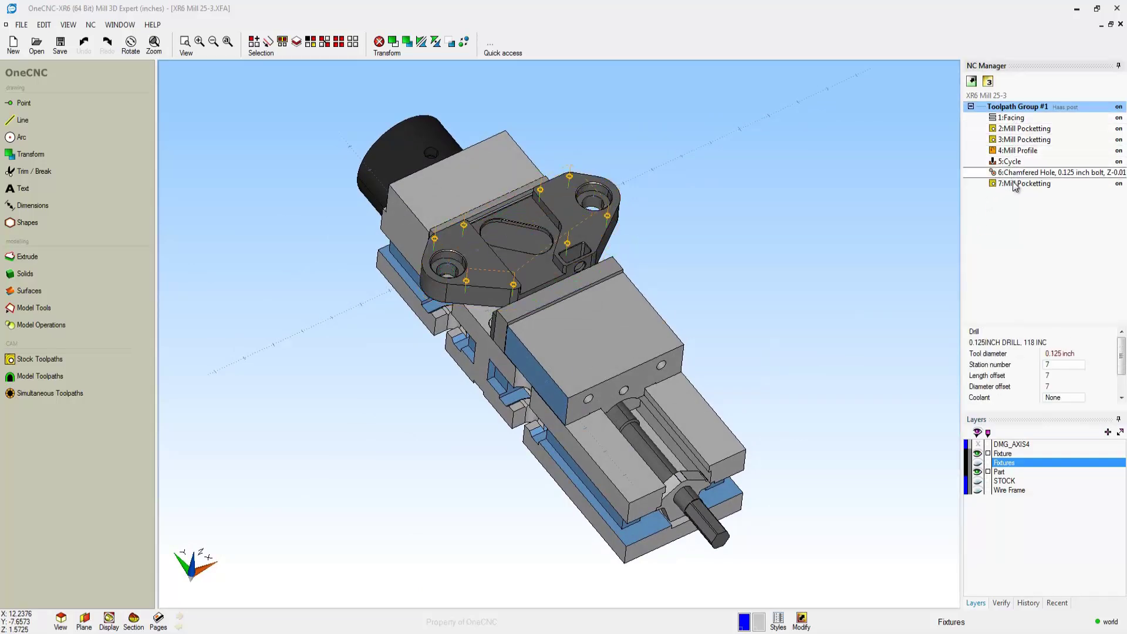
Step: In XR6 Mill 25-3, repeat Toolpath Group #1 as standard repeats with one work offset, 5 in X at a distance of 7
double_click(1026, 106)
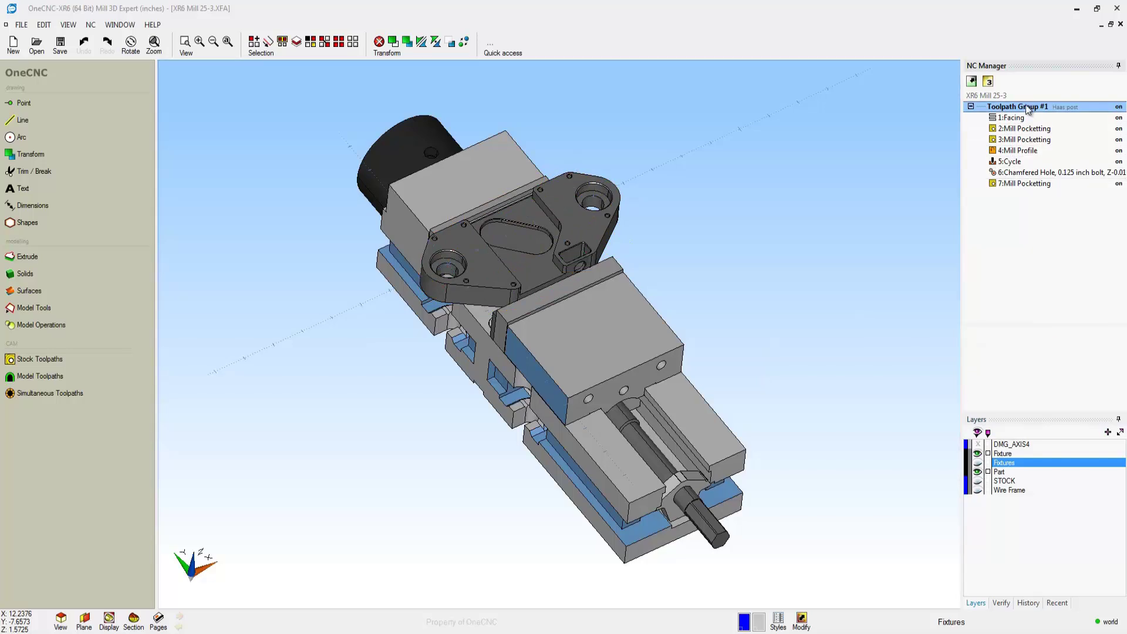
click(488, 171)
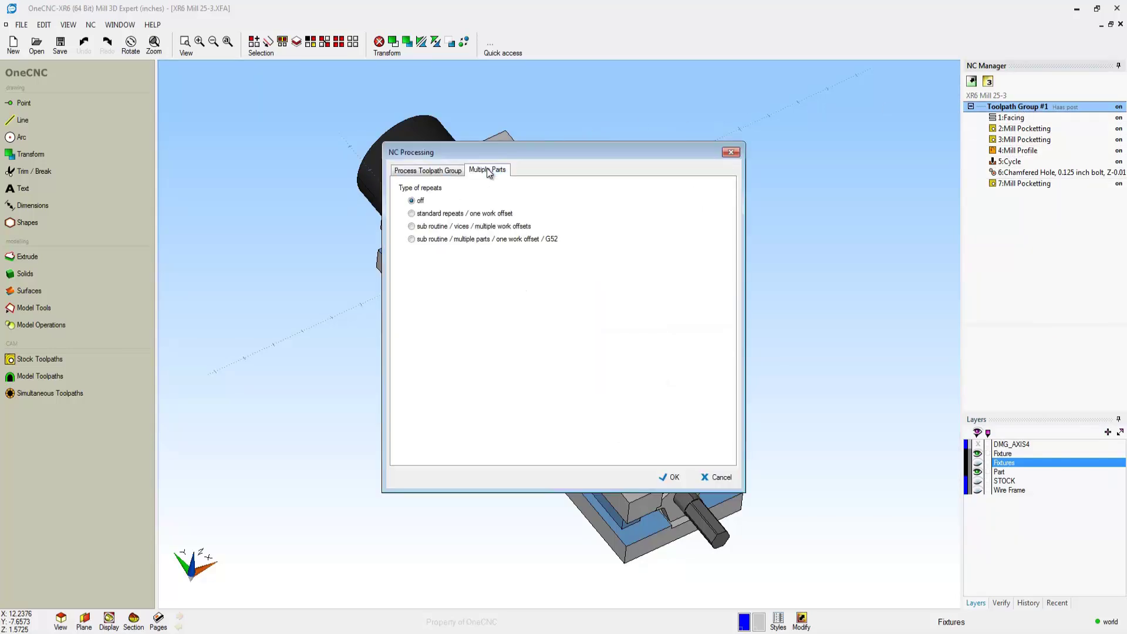
click(412, 215)
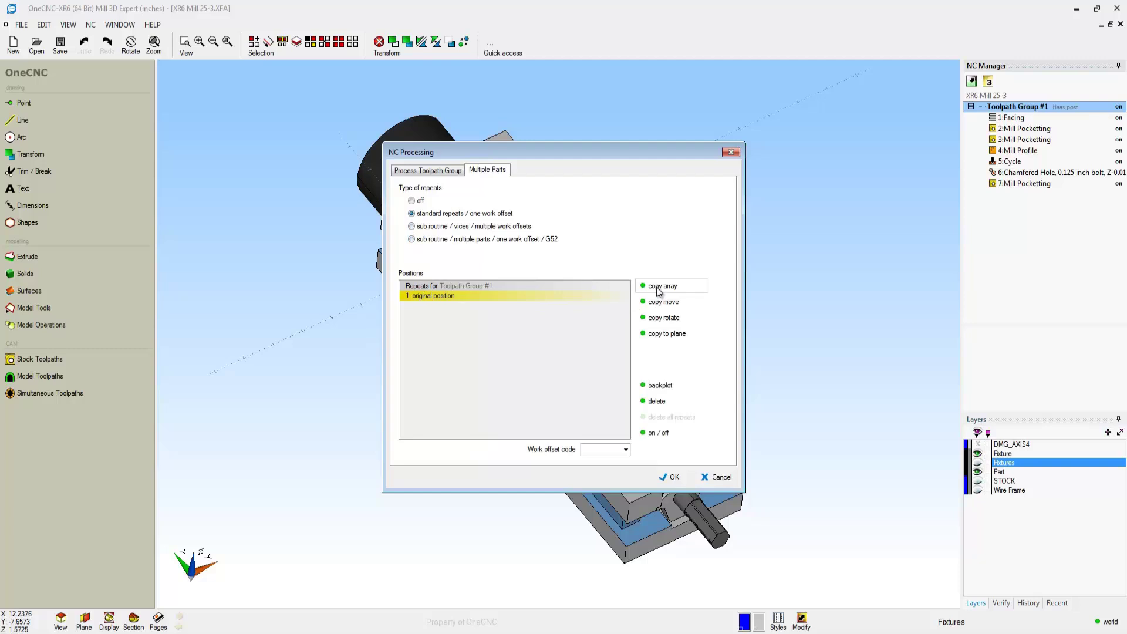
click(657, 286)
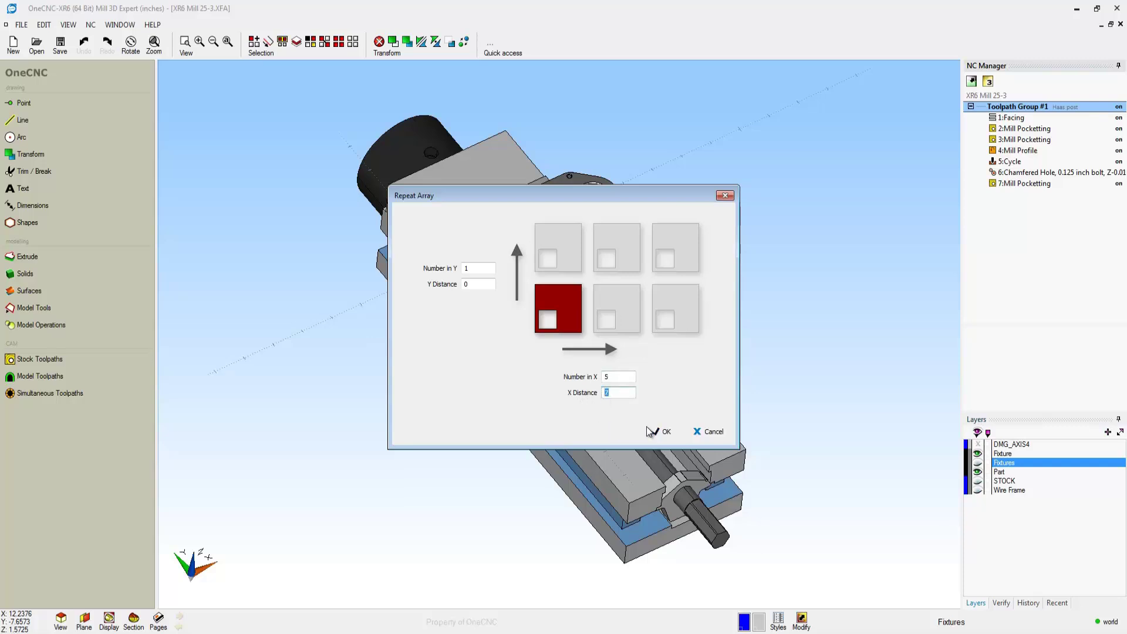
click(666, 433)
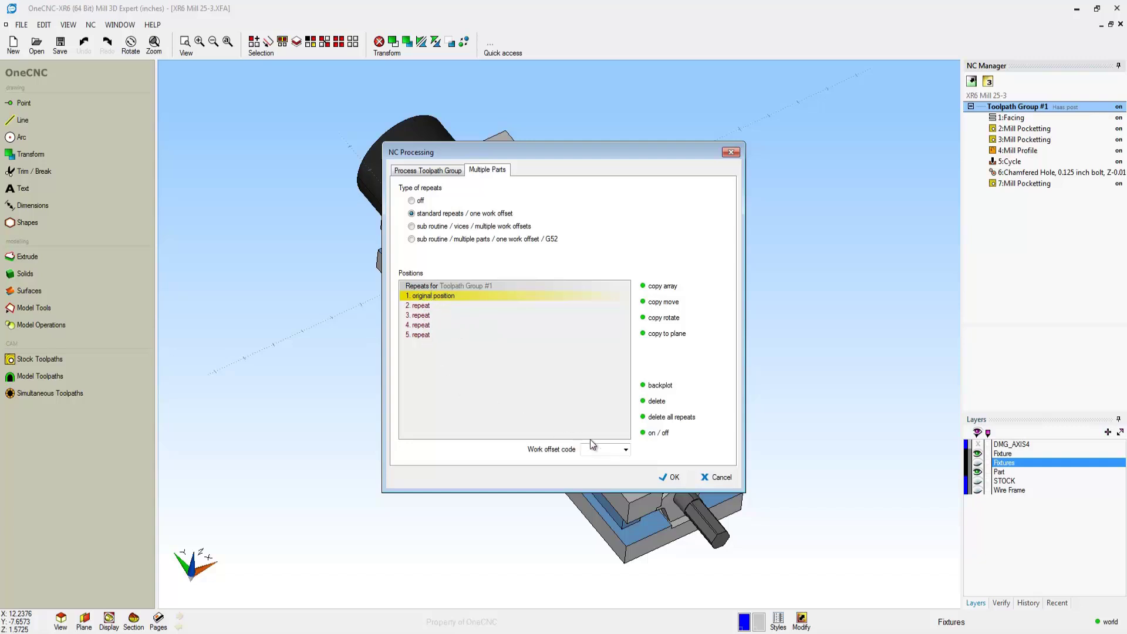
Step: Assign work offset code G55 to the repeated positions and apply the multiple-parts settings
click(626, 449)
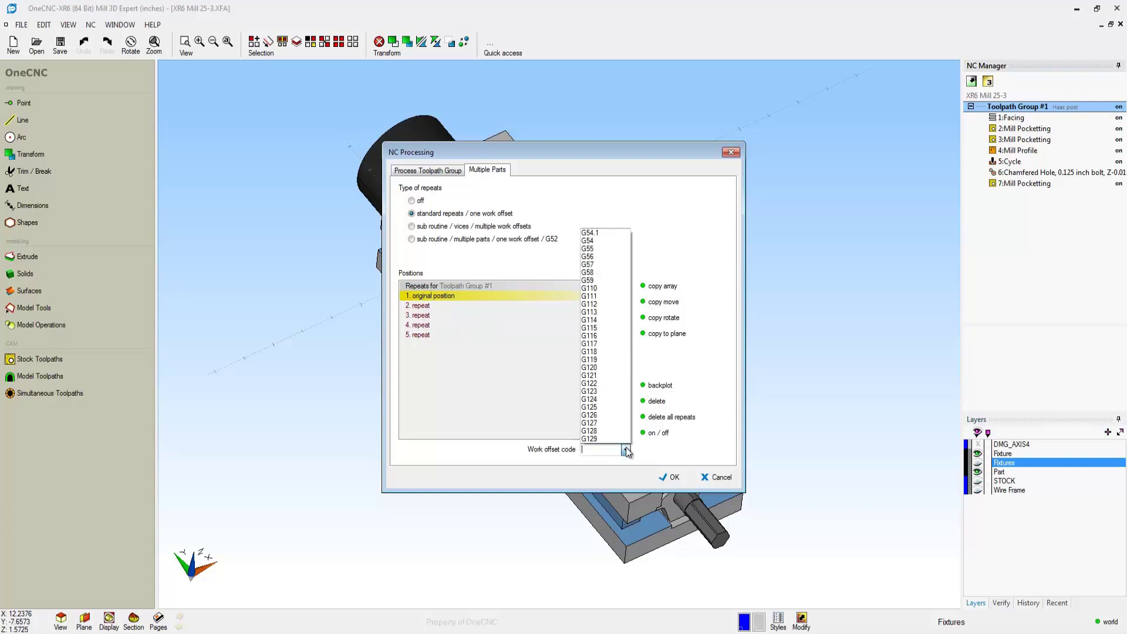
click(614, 248)
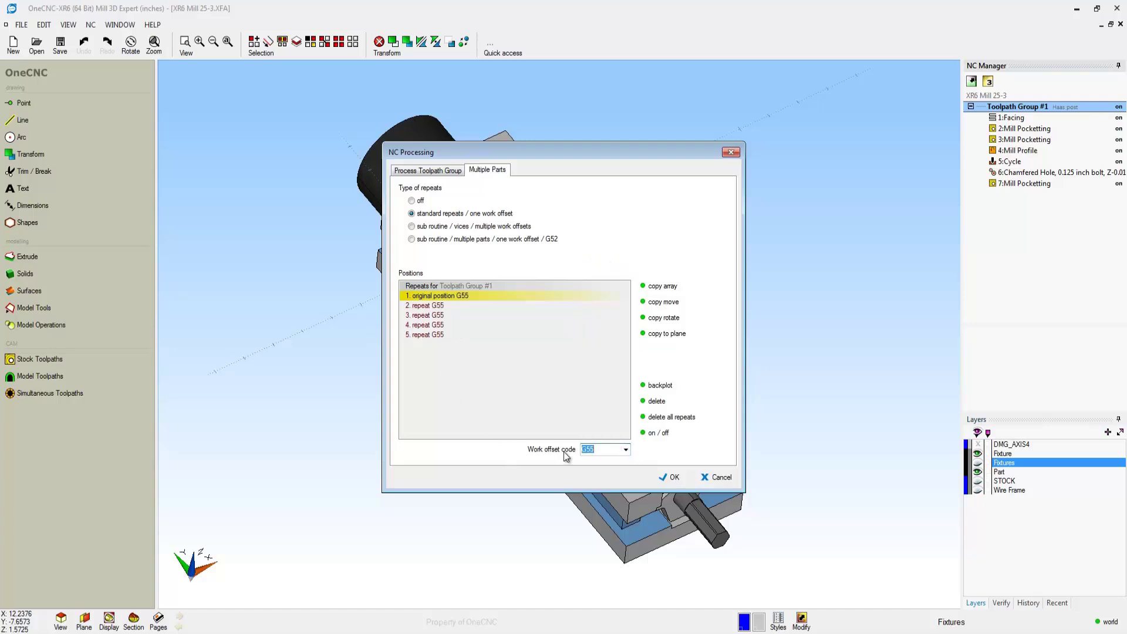
click(602, 449)
click(673, 477)
Step: Show the Fixtures layer so that the whole row of vises is displayed
middle_drag(631, 318, 428, 329)
scroll(468, 328, down, 3)
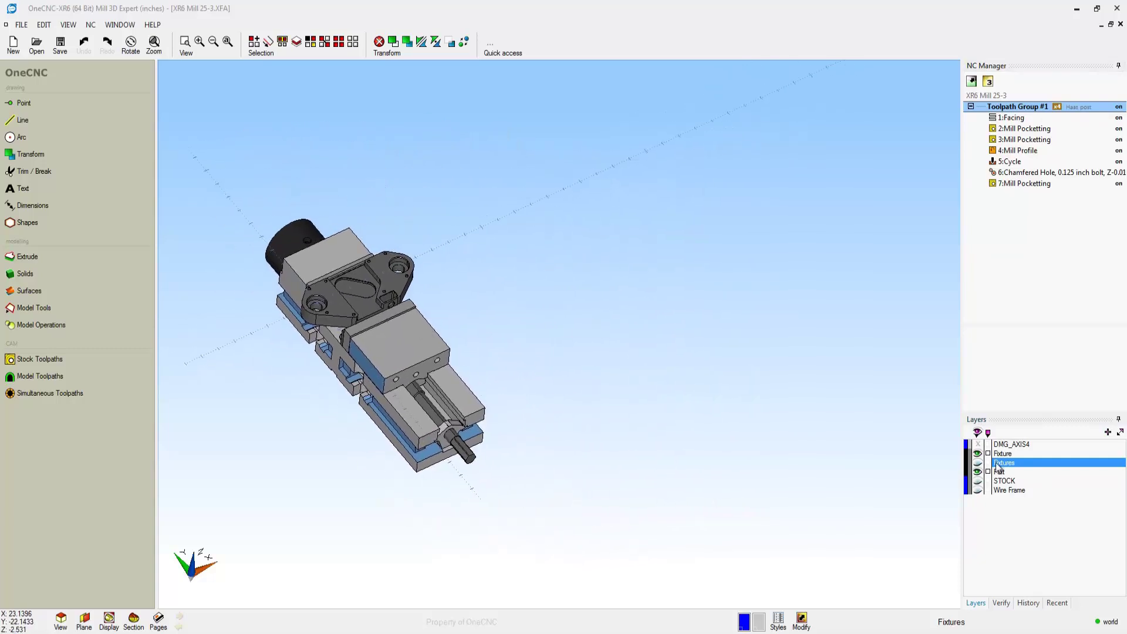
click(979, 462)
middle_drag(710, 277, 656, 402)
Step: Preview the toolpaths of Toolpath Group #1 across the row of vises, and close the preview
right_click(1025, 107)
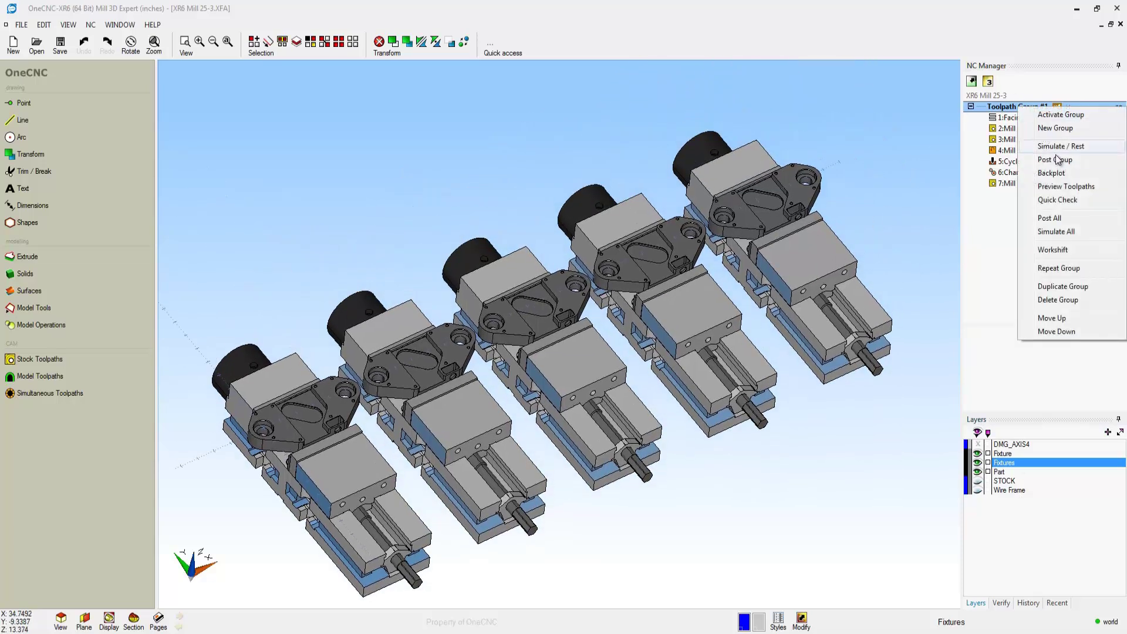
click(1058, 186)
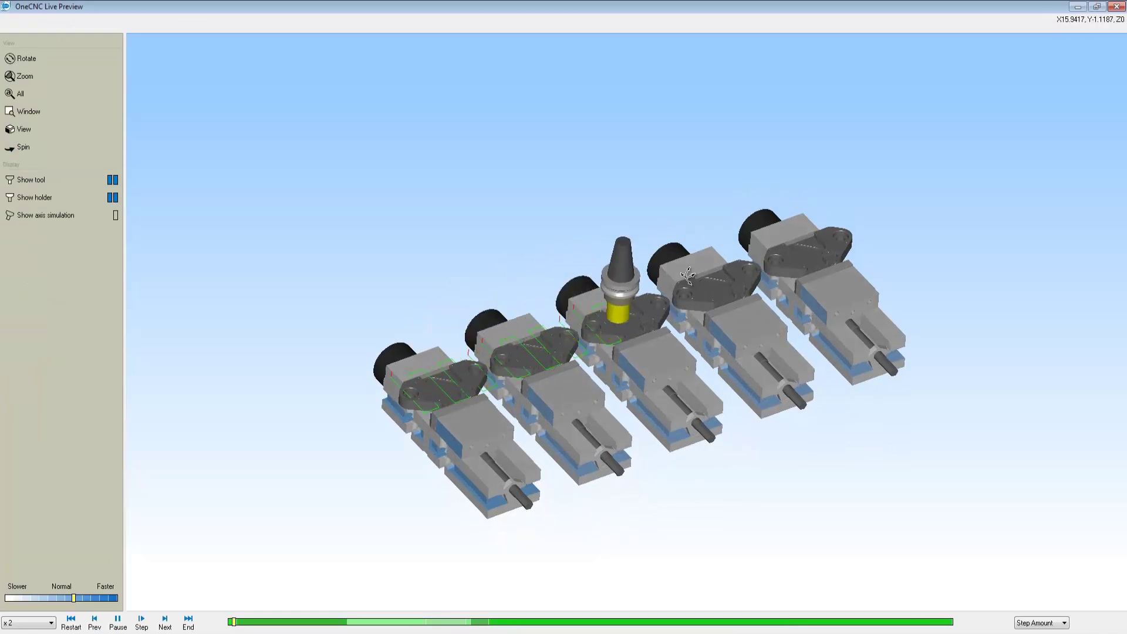
click(1115, 7)
middle_drag(756, 259, 763, 250)
Step: Simulate Toolpath Group #1 on the repeated parts at speed /2 and inspect the cutting up close
right_click(1024, 105)
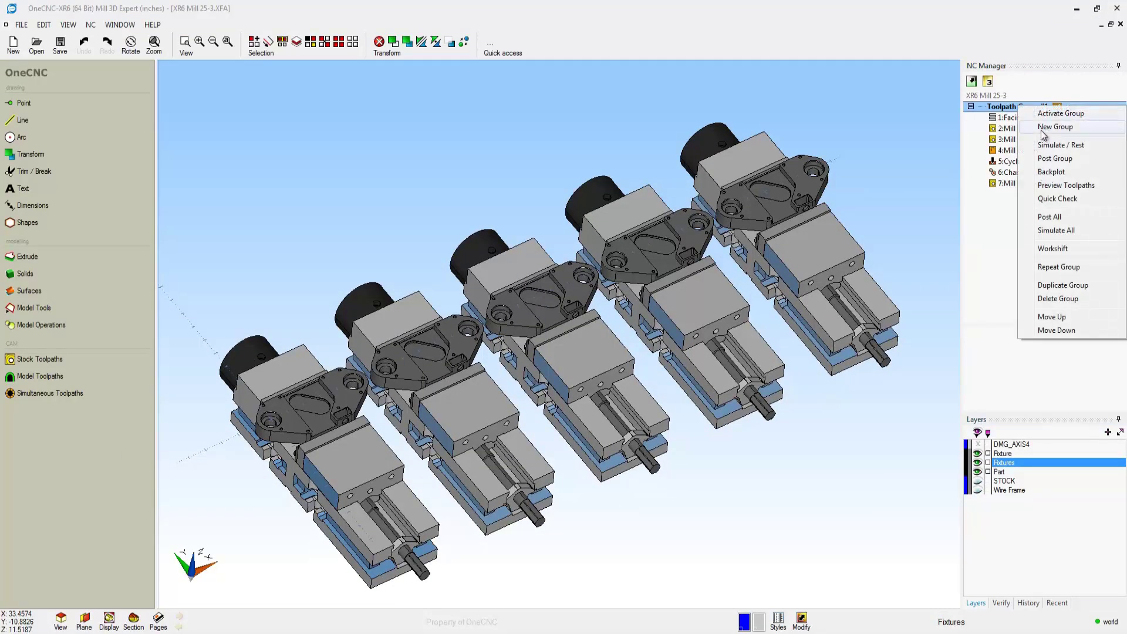
click(1045, 144)
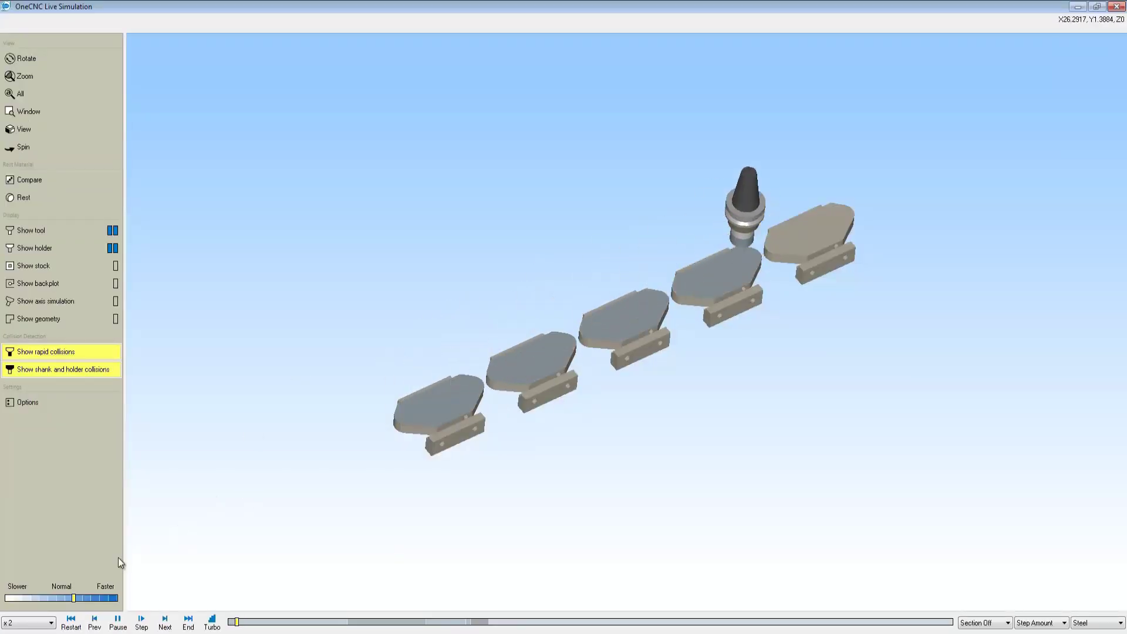
click(59, 597)
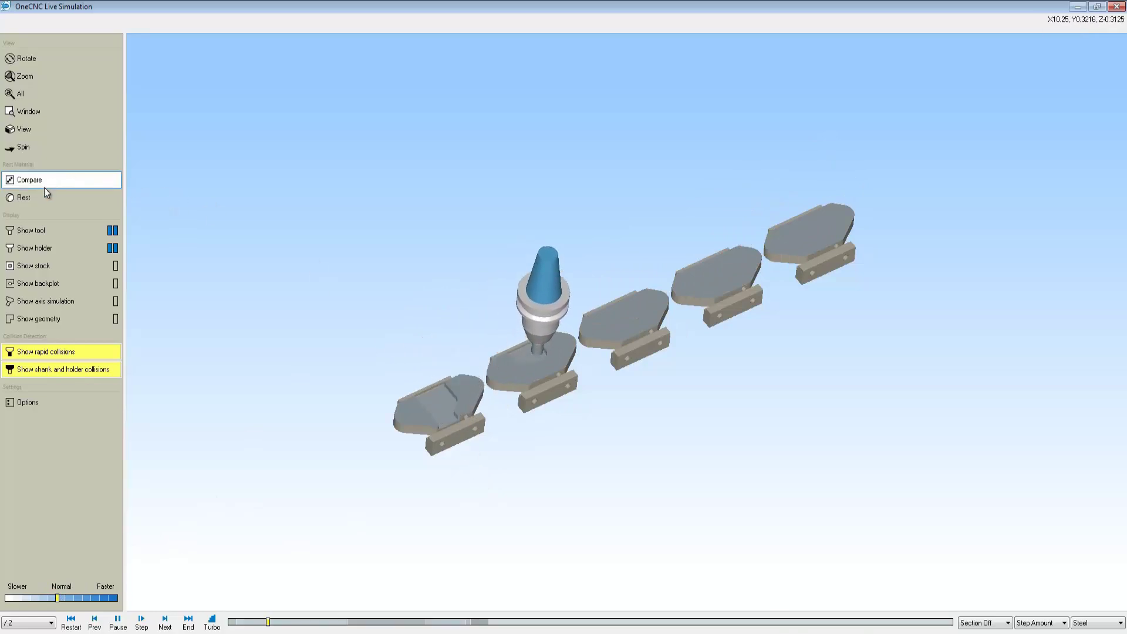
click(69, 79)
drag(568, 330, 577, 298)
mouse_move(639, 336)
middle_down()
mouse_move(663, 328)
mouse_move(650, 323)
middle_up()
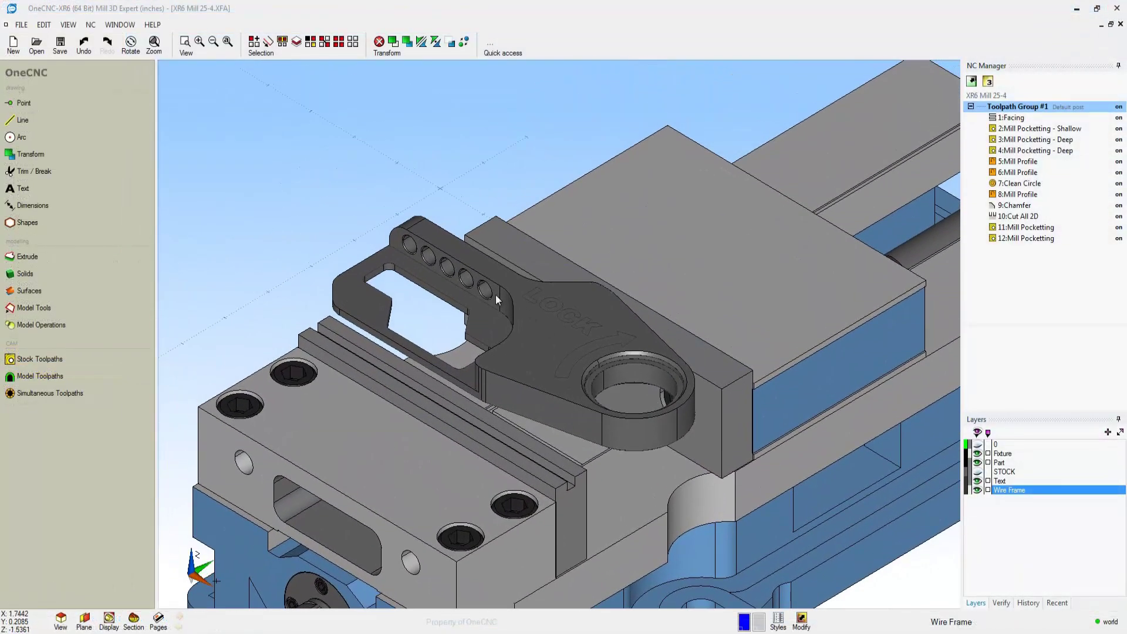
Step: In XR6 Mill 25-4, hide the Fixture layer and review operations 12 through 8 of Toolpath Group #1
click(978, 454)
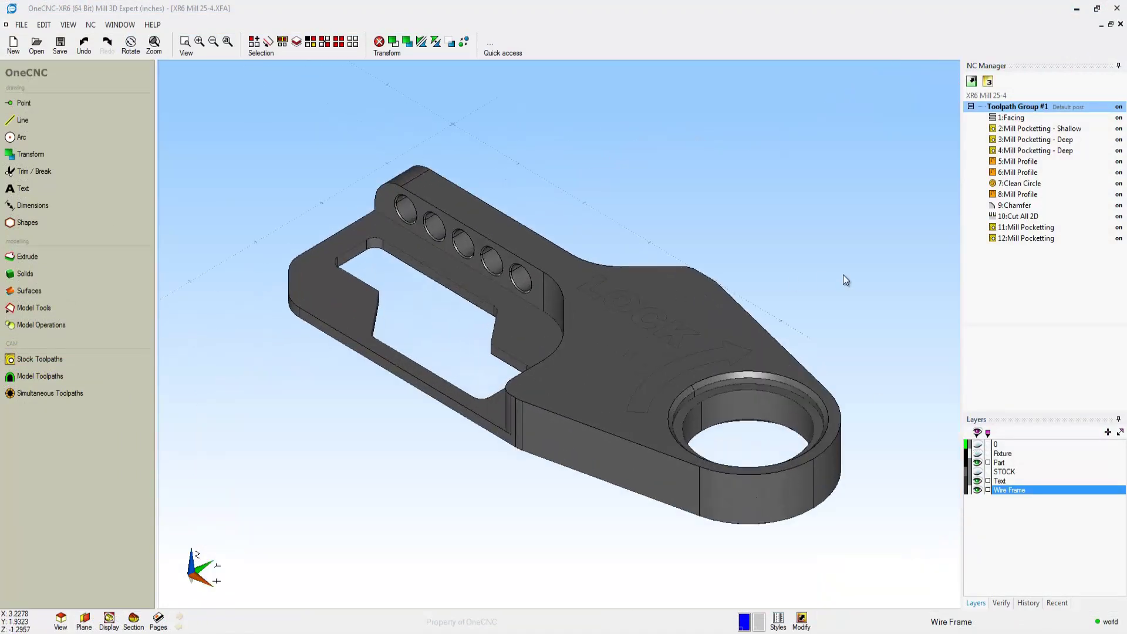
click(1009, 238)
click(1013, 227)
click(1016, 216)
click(1015, 205)
click(1017, 195)
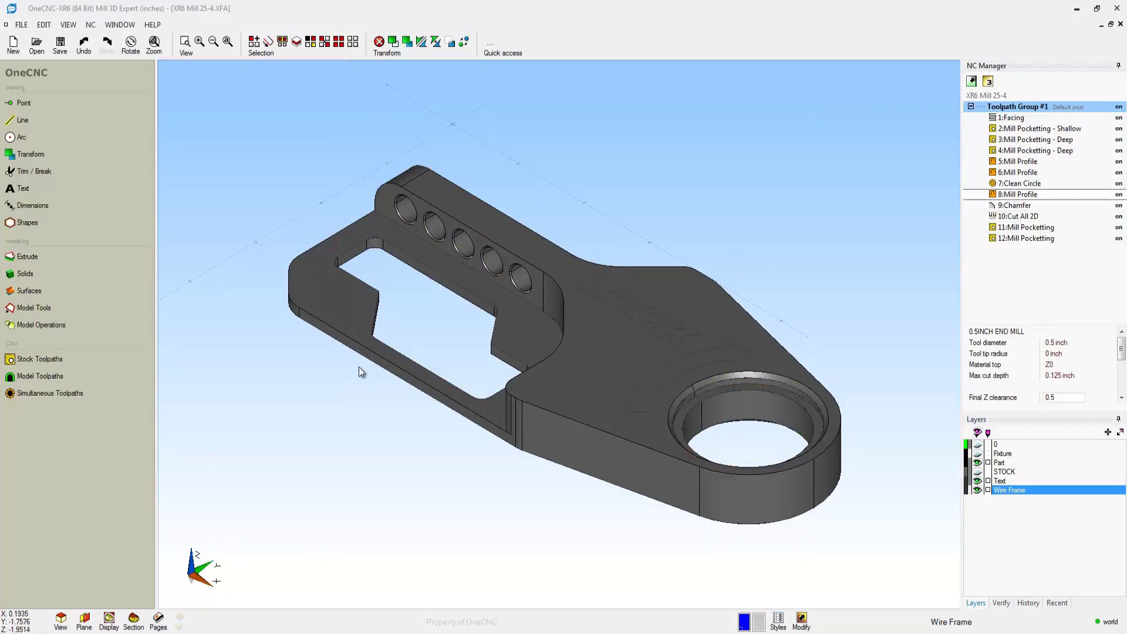
Step: Examine the lock plate's underside, row of side holes and engraved face from several angles
middle_drag(684, 165, 433, 27)
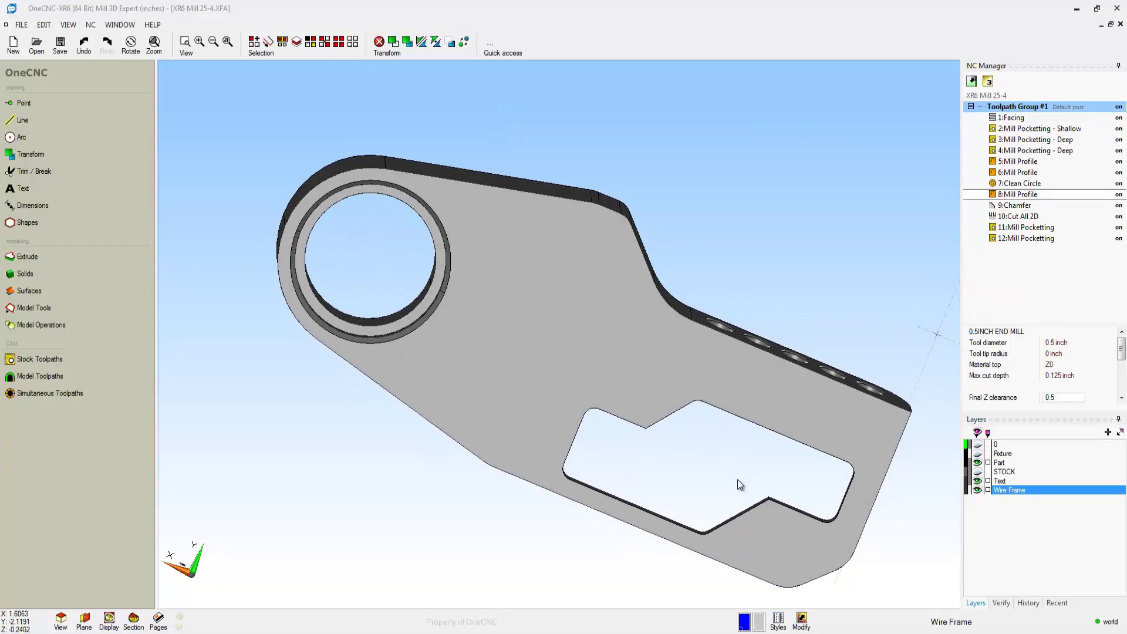
mouse_move(727, 537)
middle_down()
mouse_move(515, 359)
mouse_move(503, 318)
middle_up()
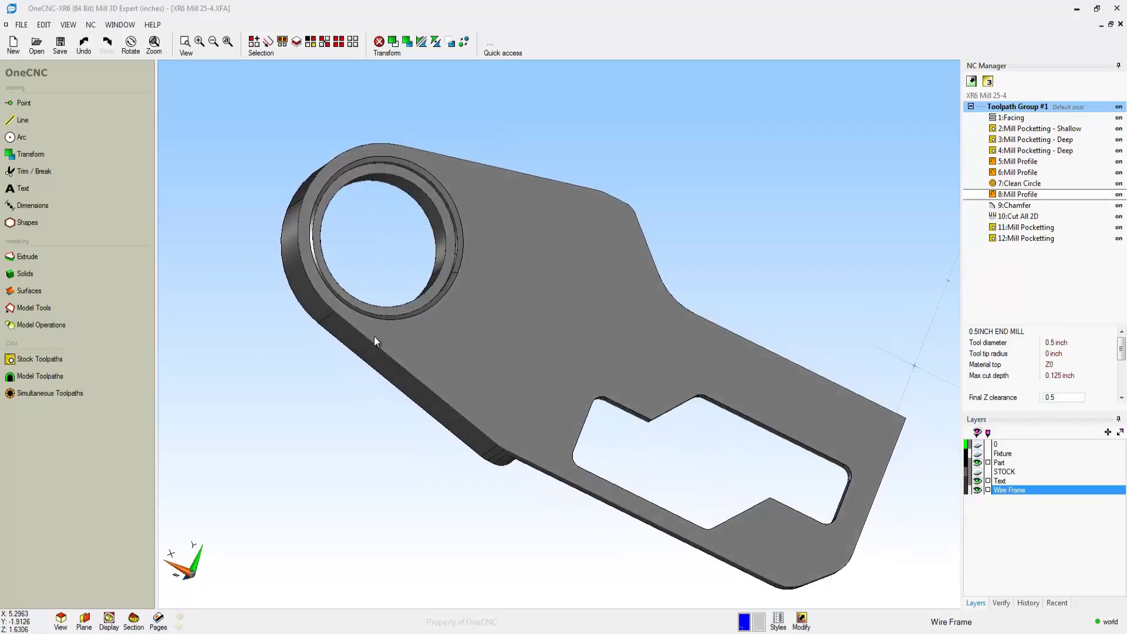
middle_drag(491, 405, 127, 403)
middle_drag(506, 345, 528, 351)
middle_drag(232, 322, 253, 333)
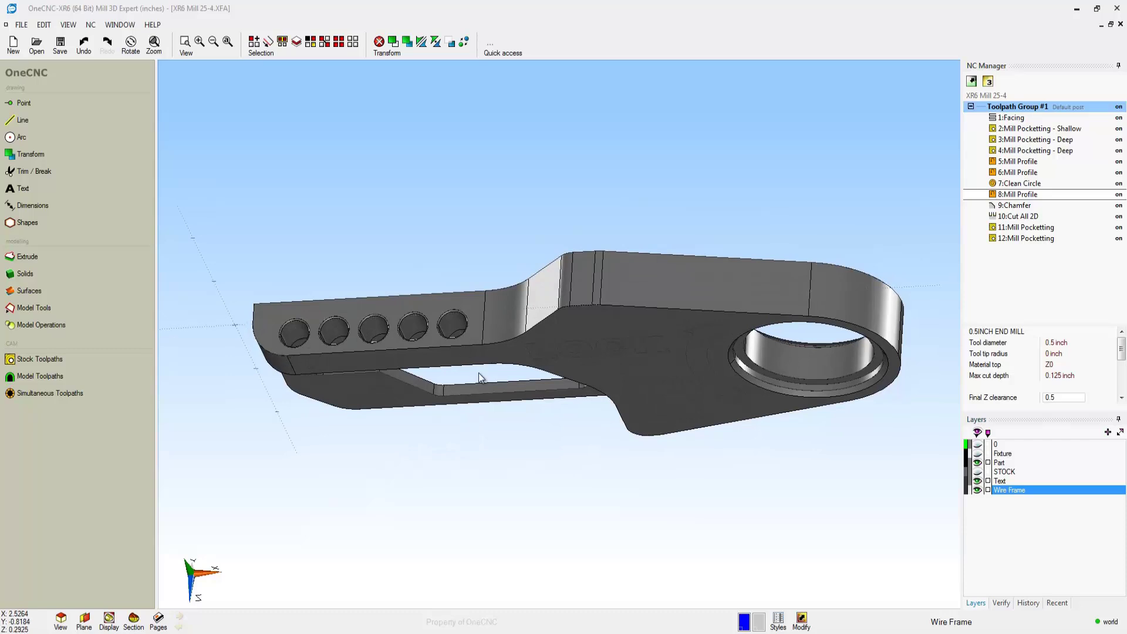
middle_drag(483, 371, 520, 204)
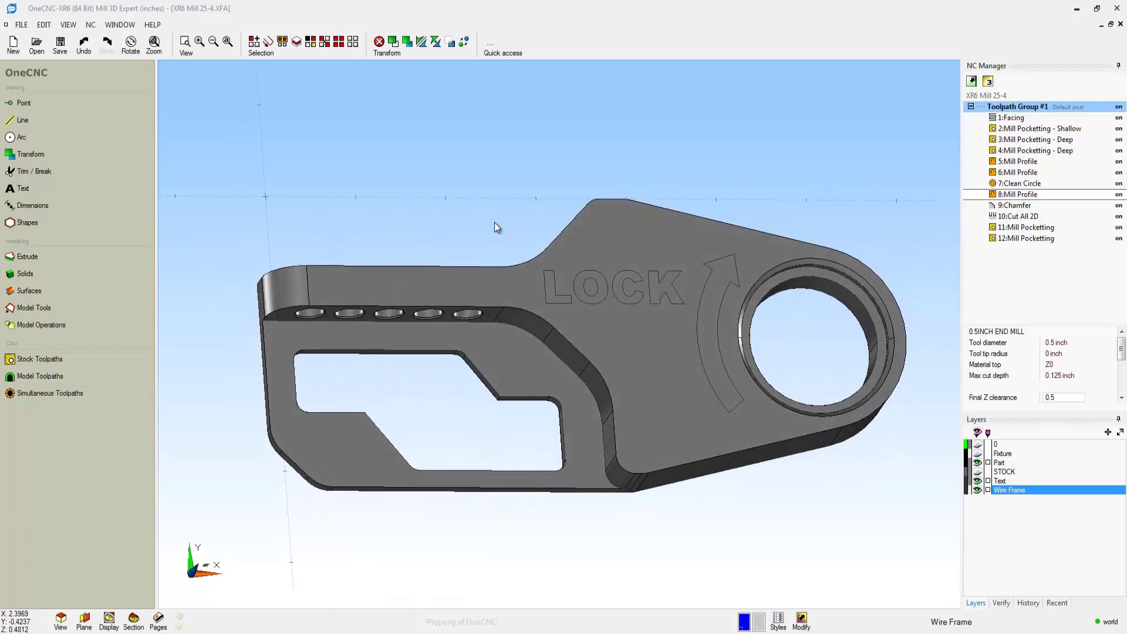
Step: Set the type of machining to 3 Axis Repositioned
click(980, 81)
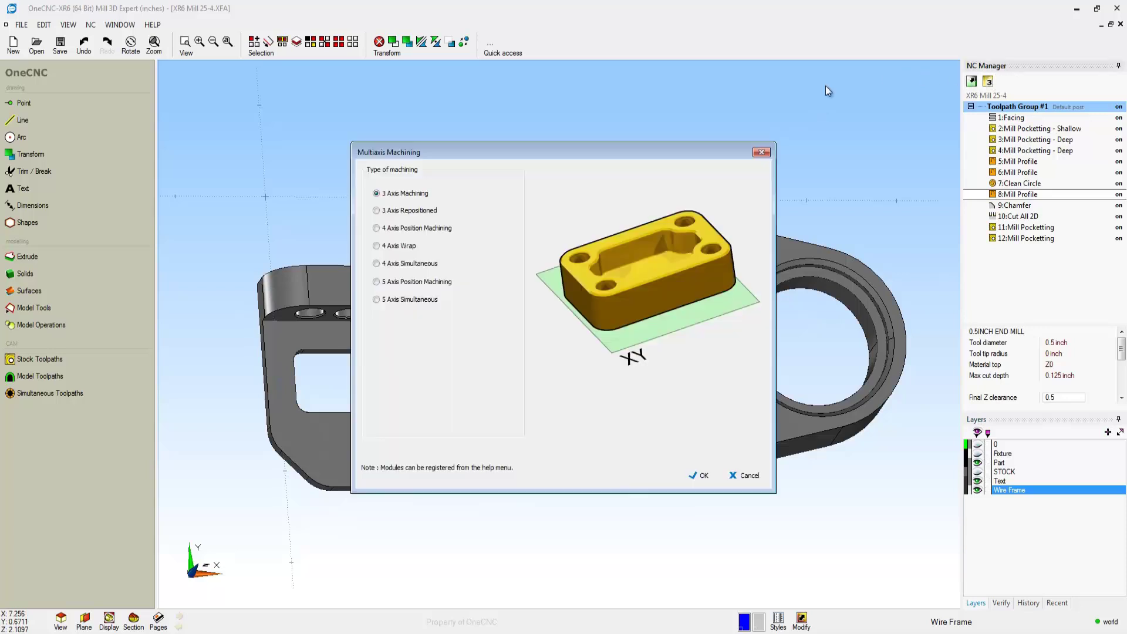
click(377, 210)
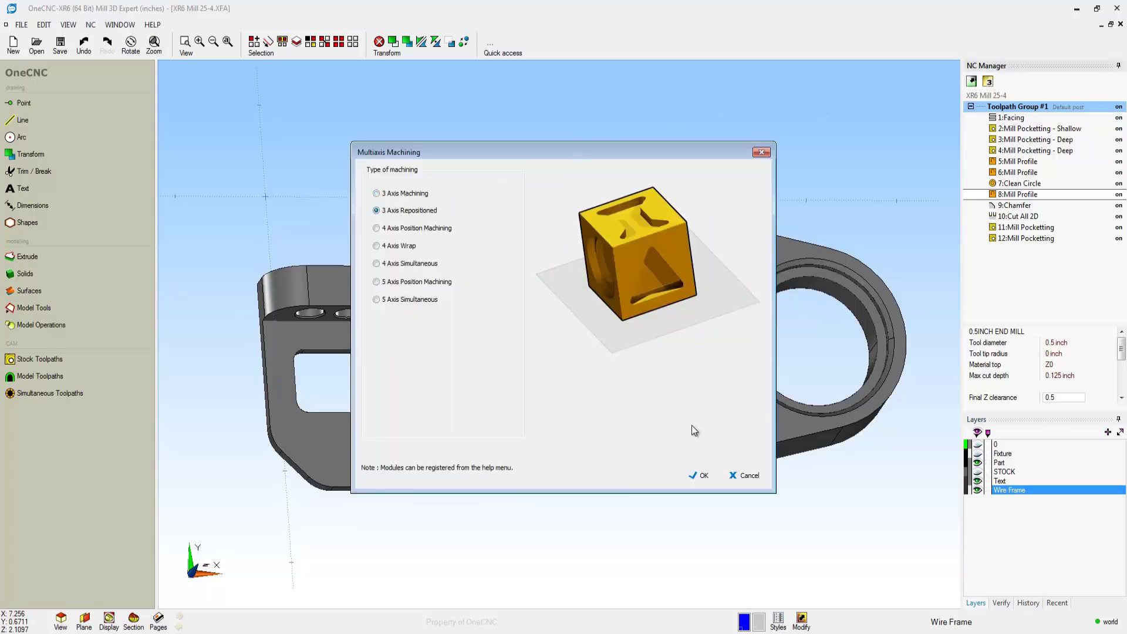
click(703, 476)
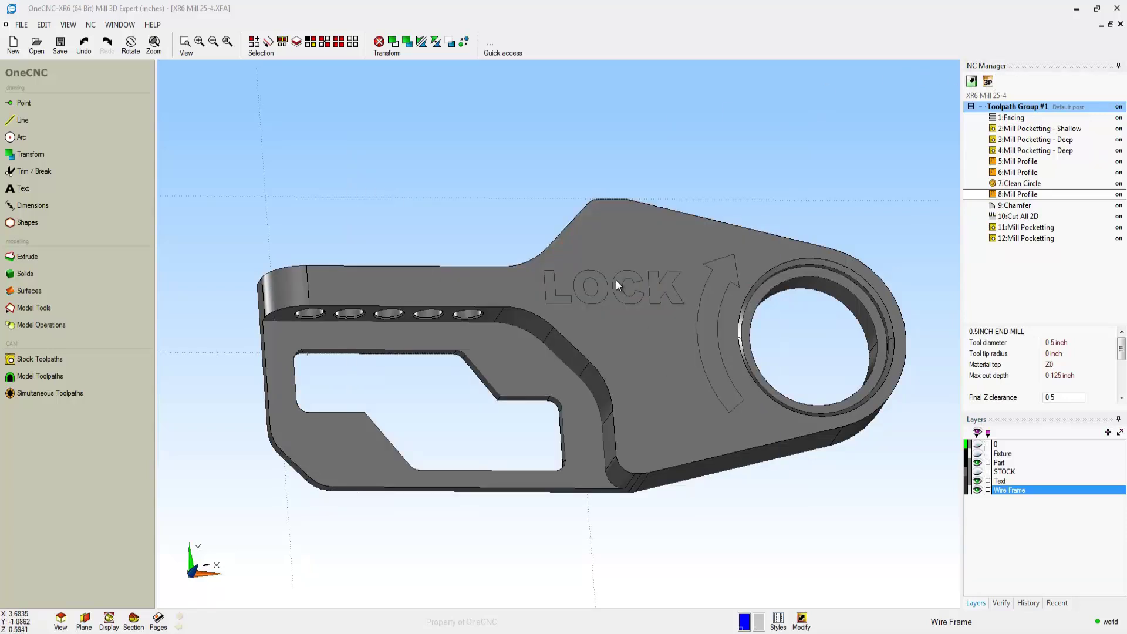
Step: Activate the saved plane Side 2 as the working plane
click(84, 620)
drag(154, 395, 237, 392)
click(179, 473)
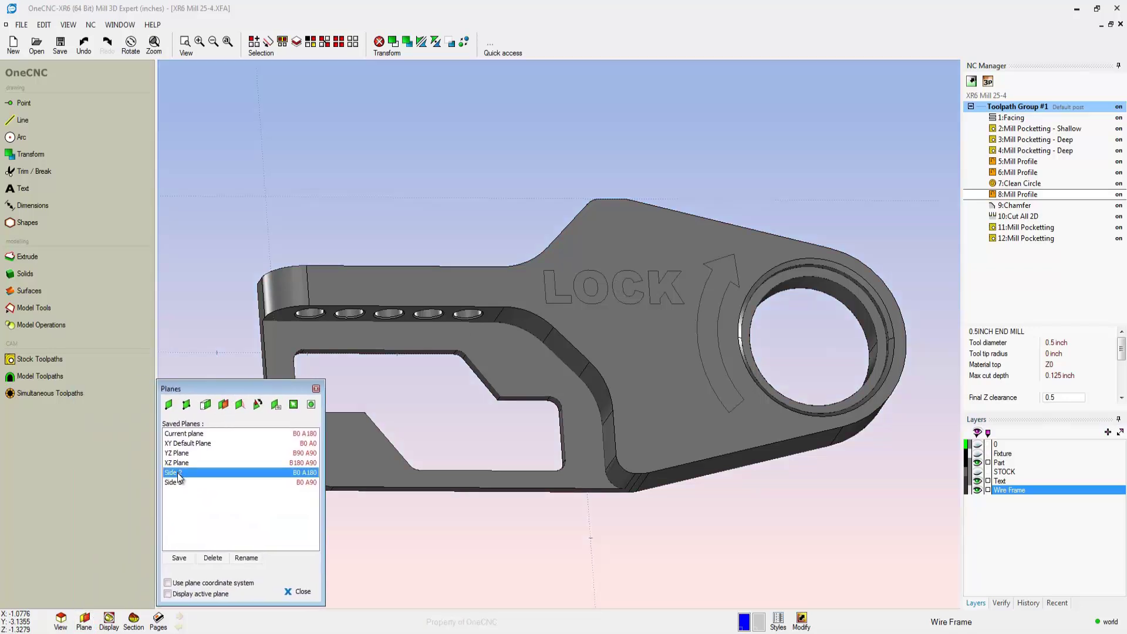
click(298, 591)
Step: Create a Facing toolpath on the lock plate's Side 2 face, bounded by its outer edge, using the 1.5 inch face mill
scroll(412, 455, up, 1)
middle_drag(489, 508, 516, 352)
middle_drag(532, 251, 432, 167)
click(40, 359)
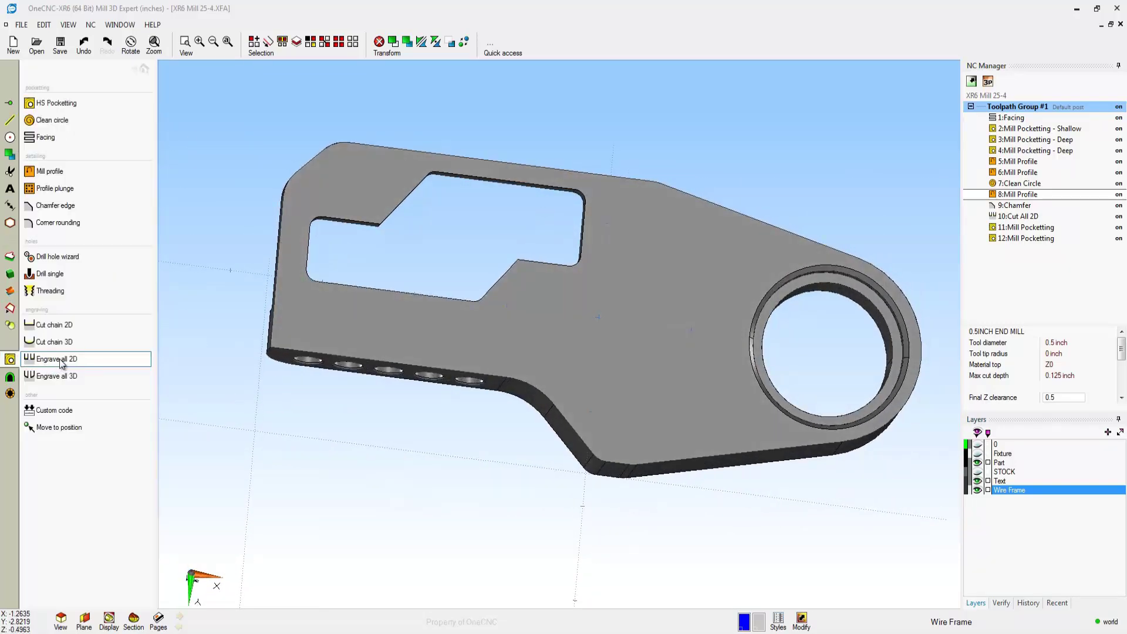
click(47, 137)
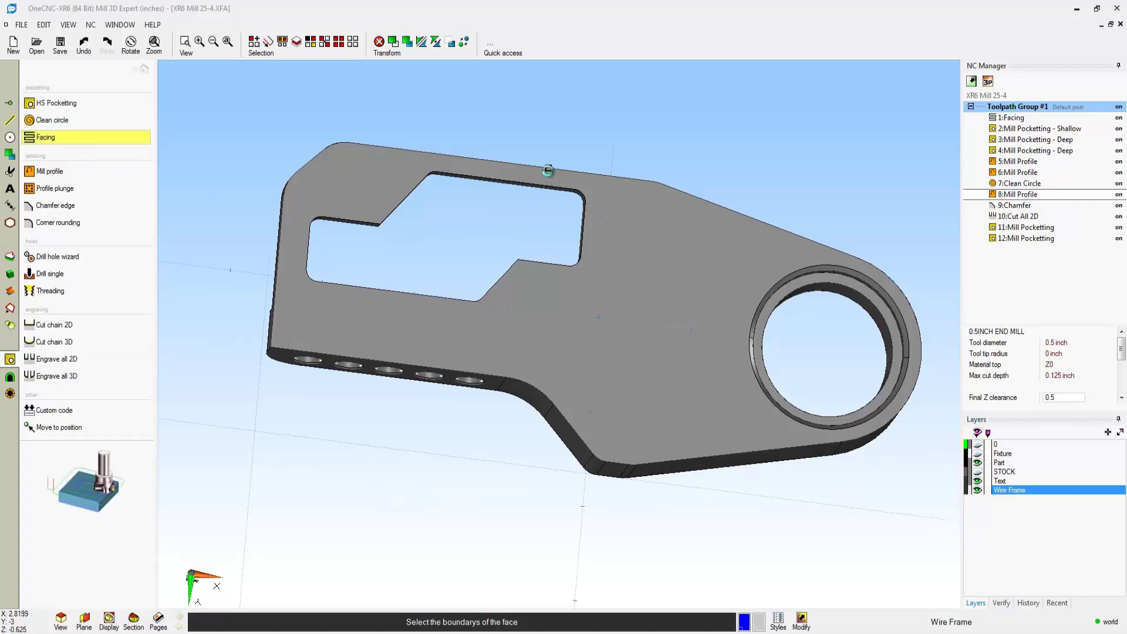
click(549, 169)
right_click(535, 213)
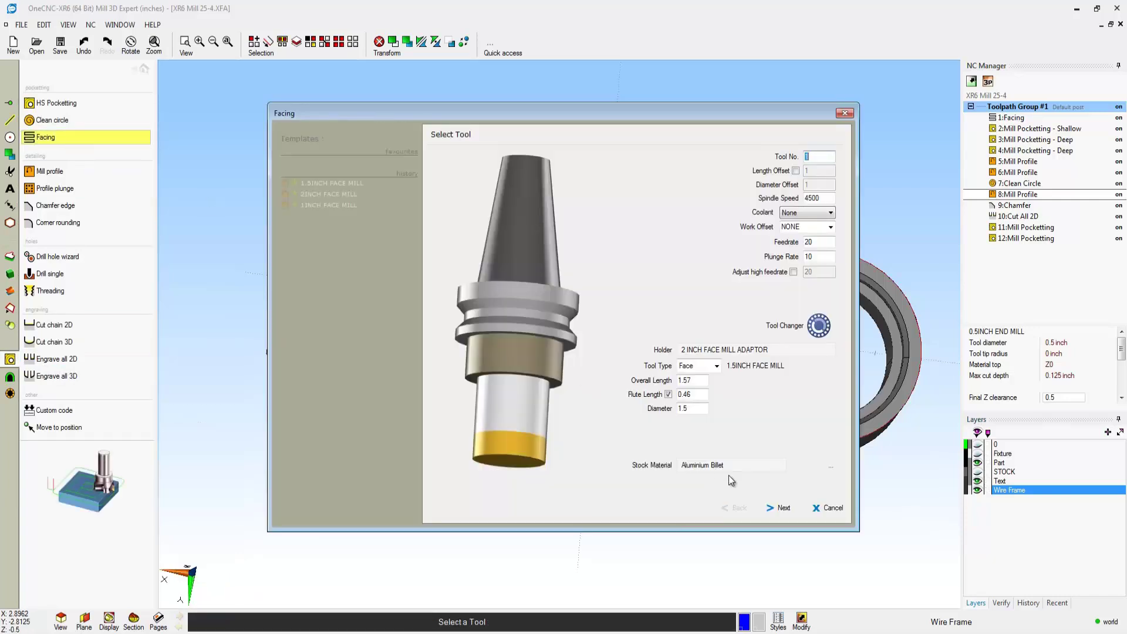
click(786, 508)
click(786, 507)
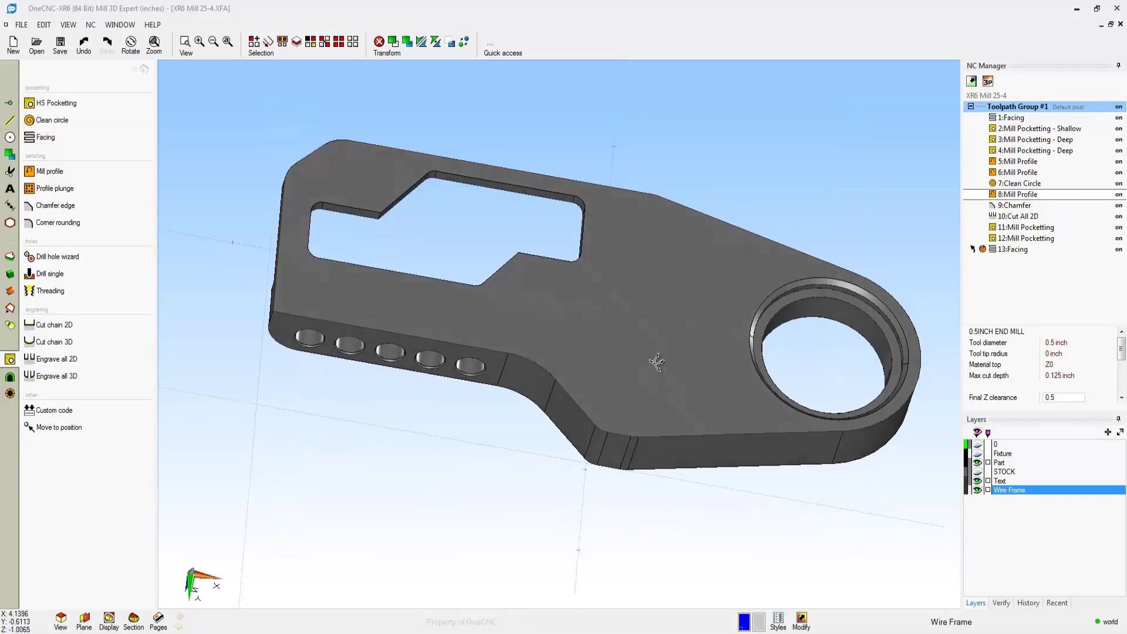
Step: Create a Mill Profile toolpath around the shallow counterbore of the large bore with the 0.5 inch end mill and Cut Levels style
scroll(625, 352, down, 2)
middle_drag(648, 355, 642, 309)
scroll(643, 309, up, 1)
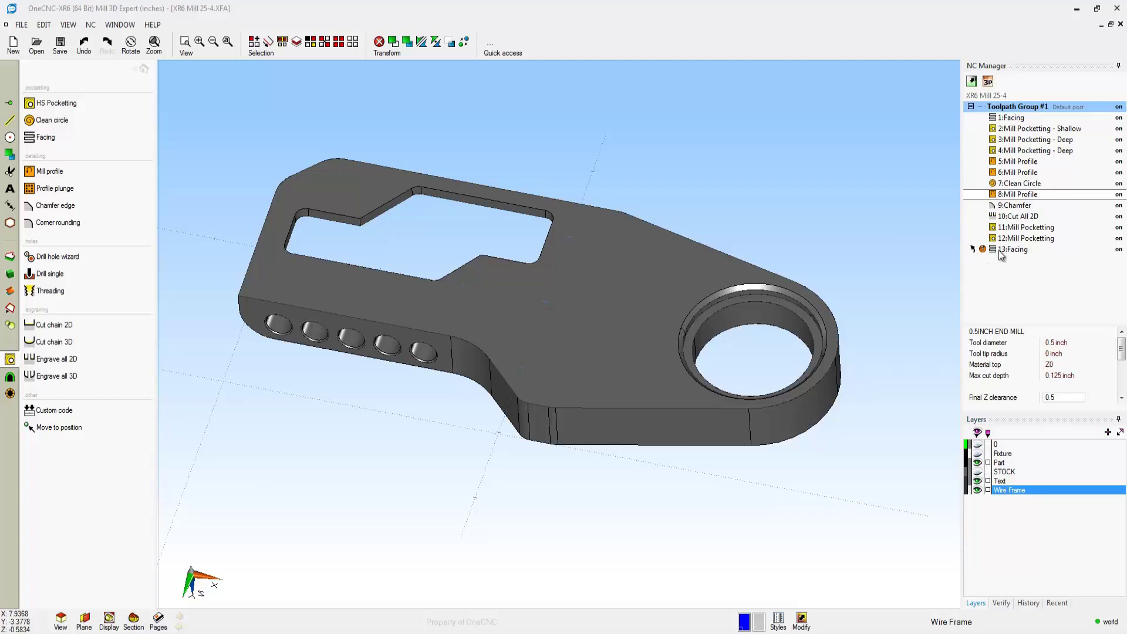
click(51, 170)
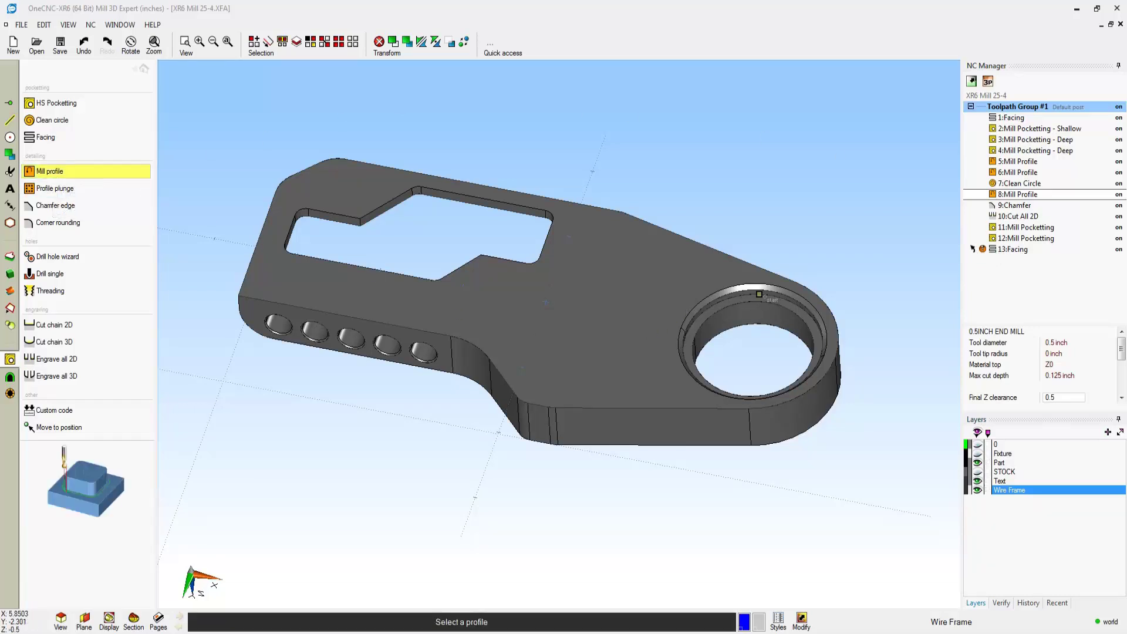
click(748, 298)
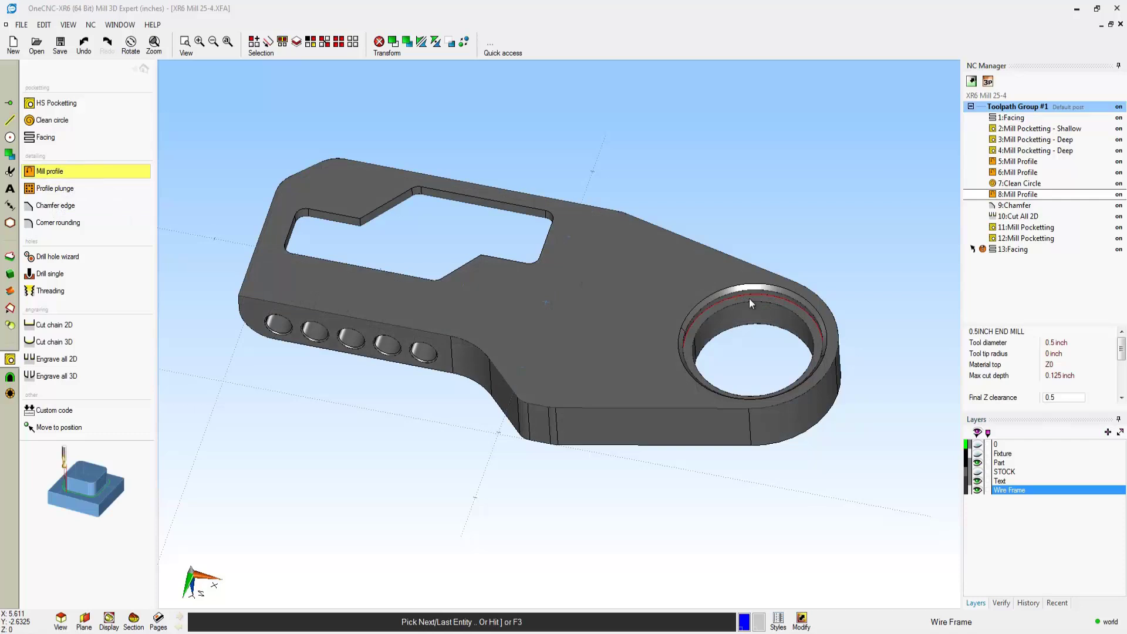
click(748, 298)
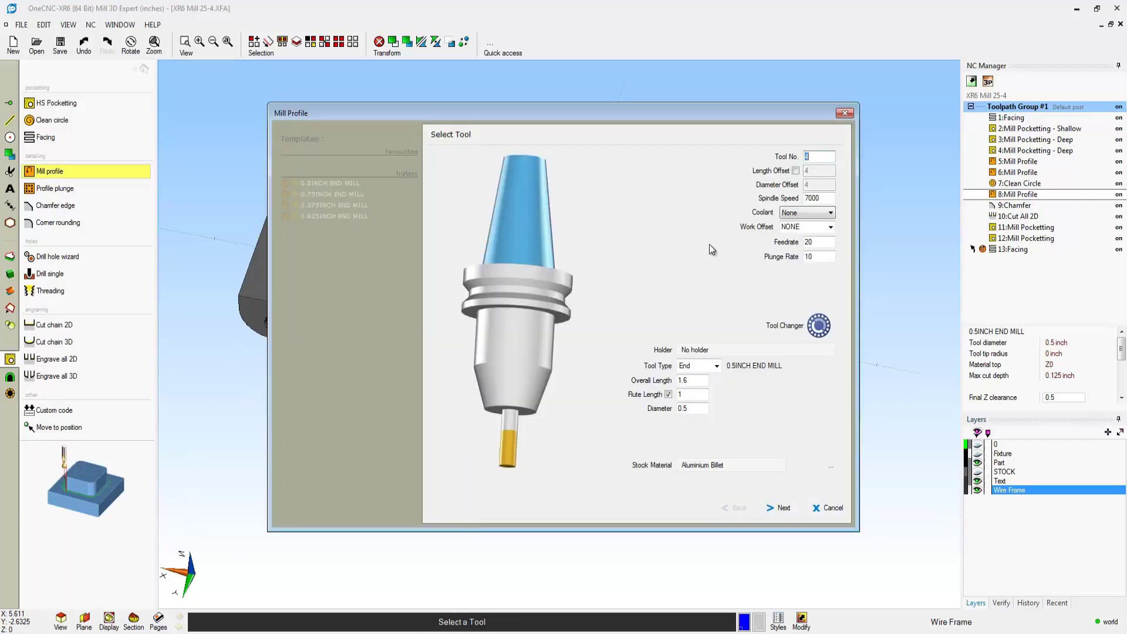
click(784, 508)
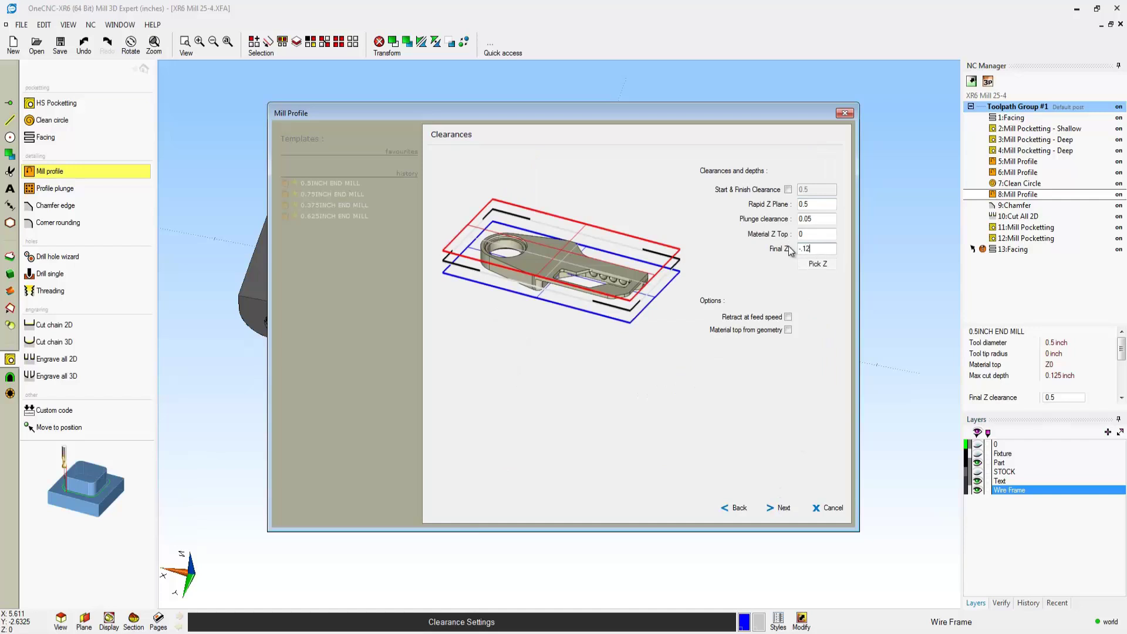
click(784, 508)
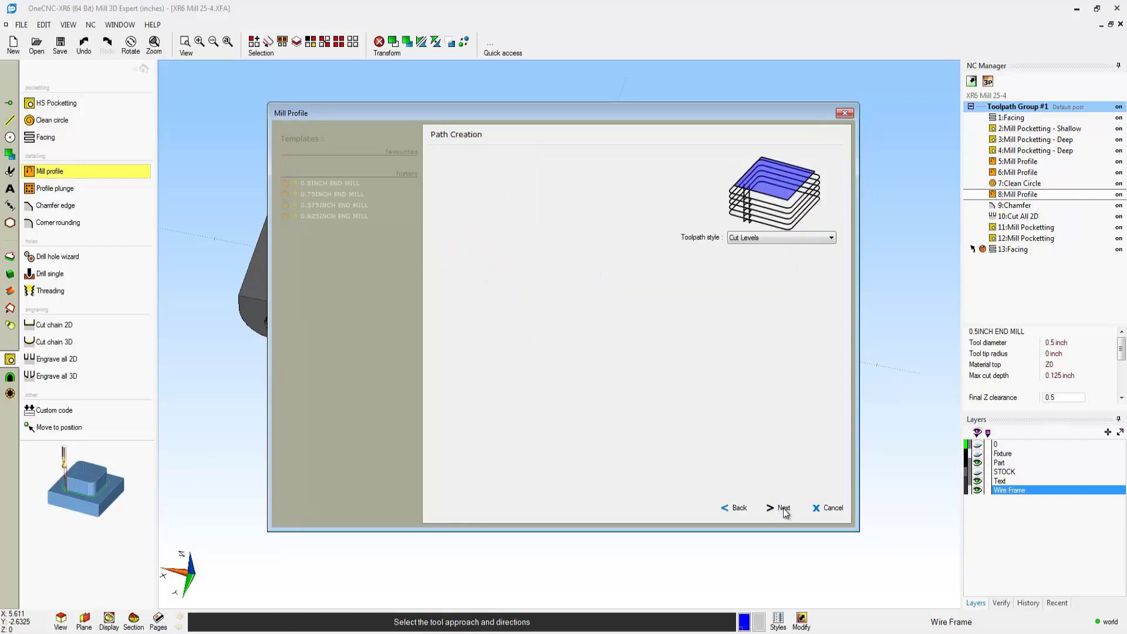
click(783, 508)
click(783, 509)
click(784, 508)
click(784, 509)
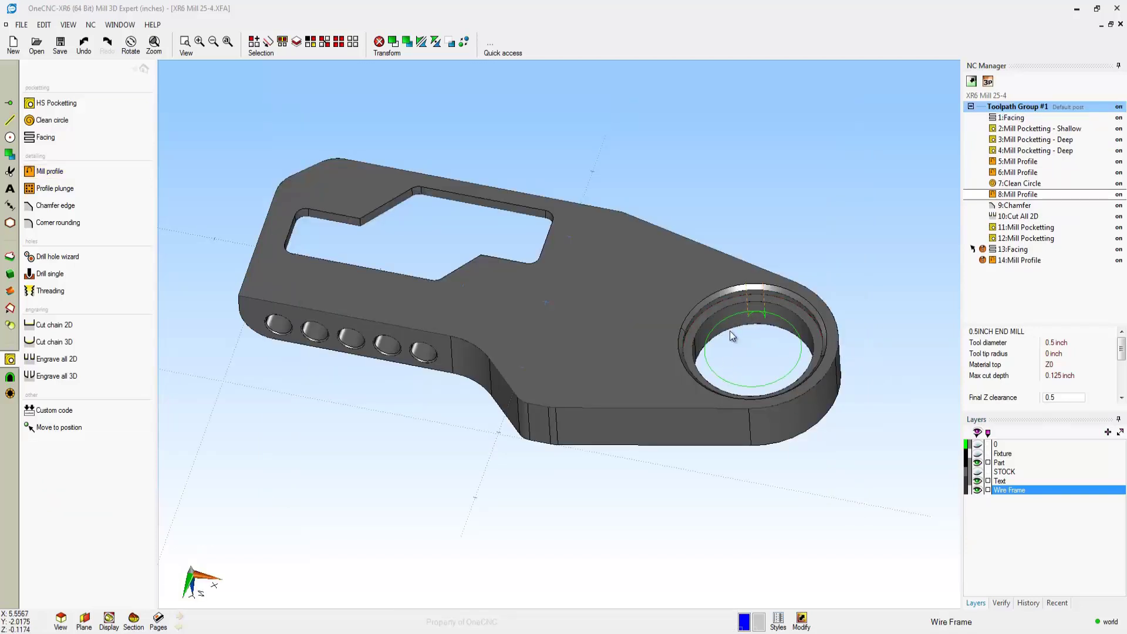
Step: Create a Chamfer toolpath around the circular edge of the large bore's counterbore, keeping the default clearances
scroll(723, 286, up, 2)
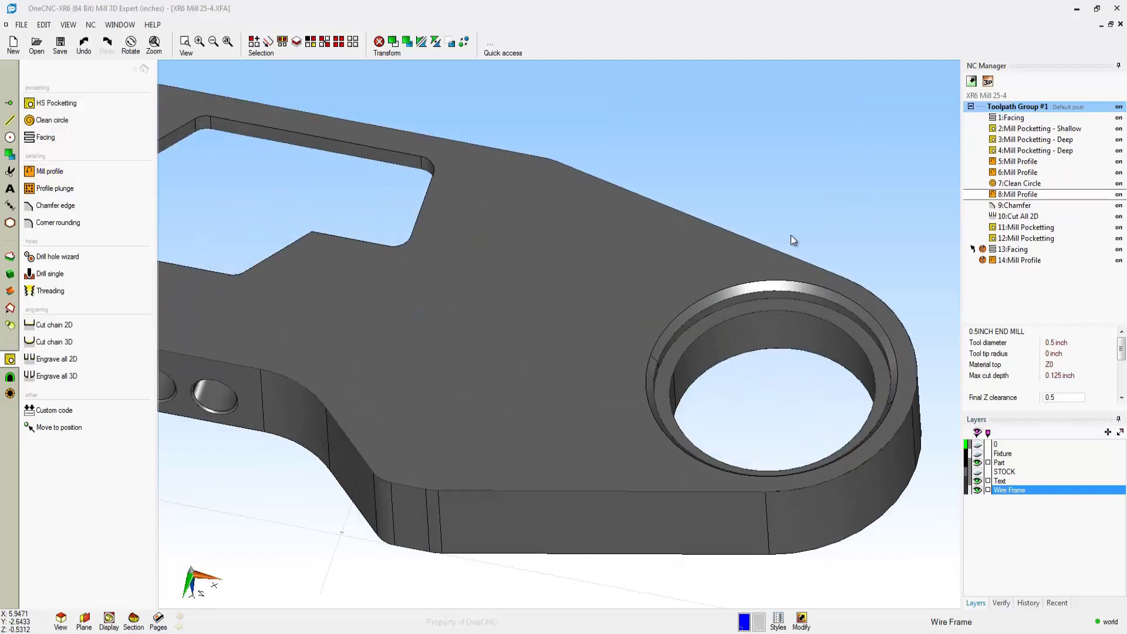
click(59, 205)
click(796, 299)
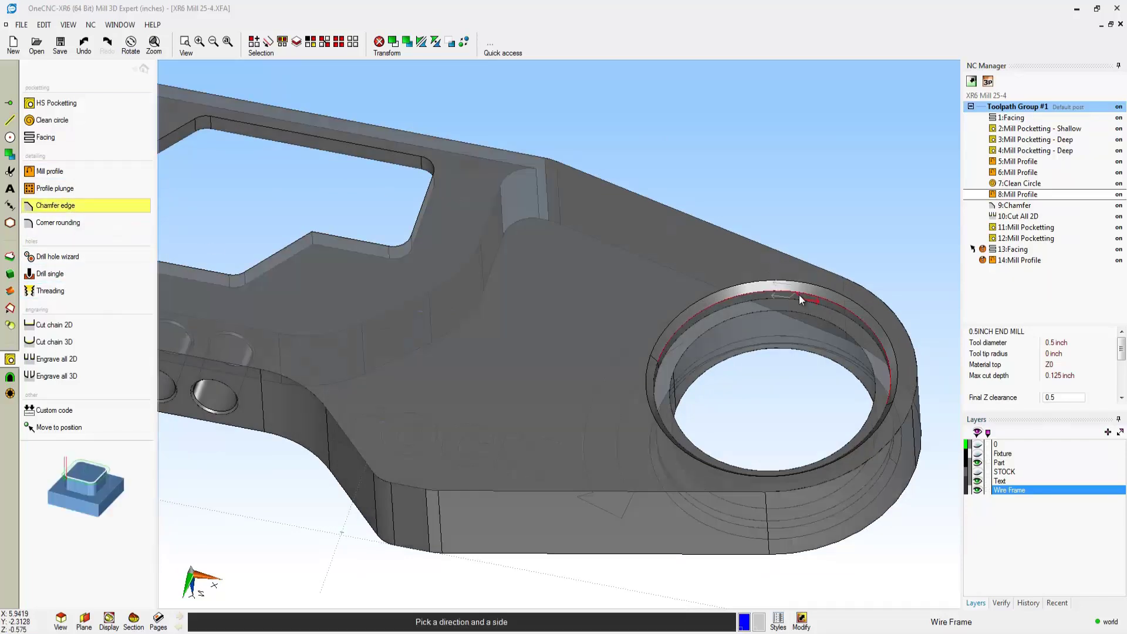
click(795, 300)
right_click(792, 301)
click(783, 508)
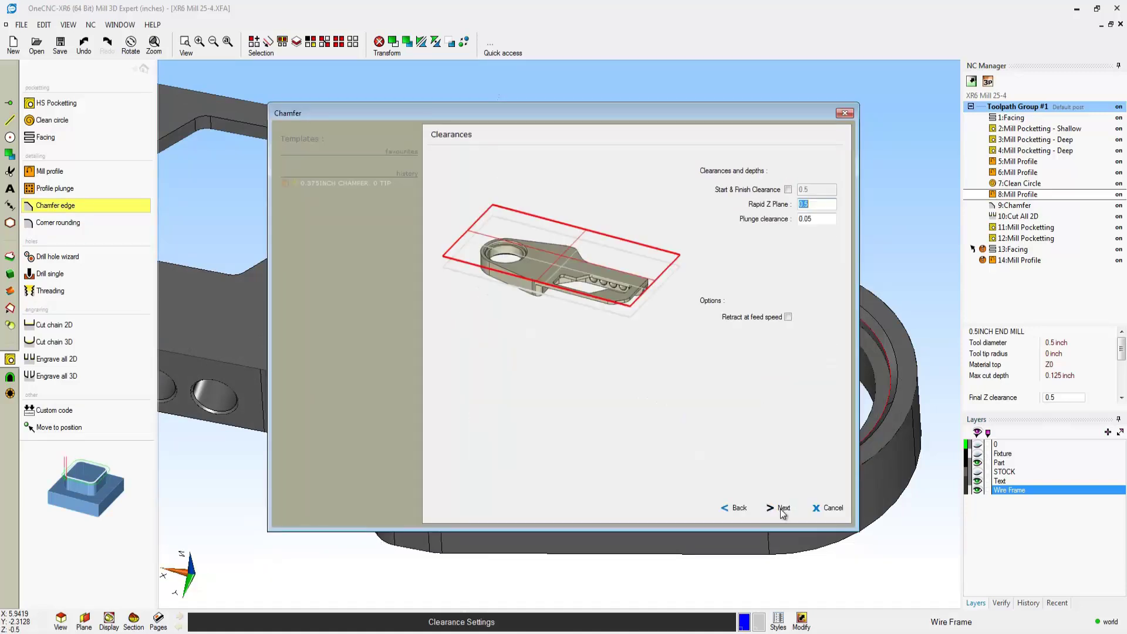
click(782, 508)
click(782, 509)
click(780, 508)
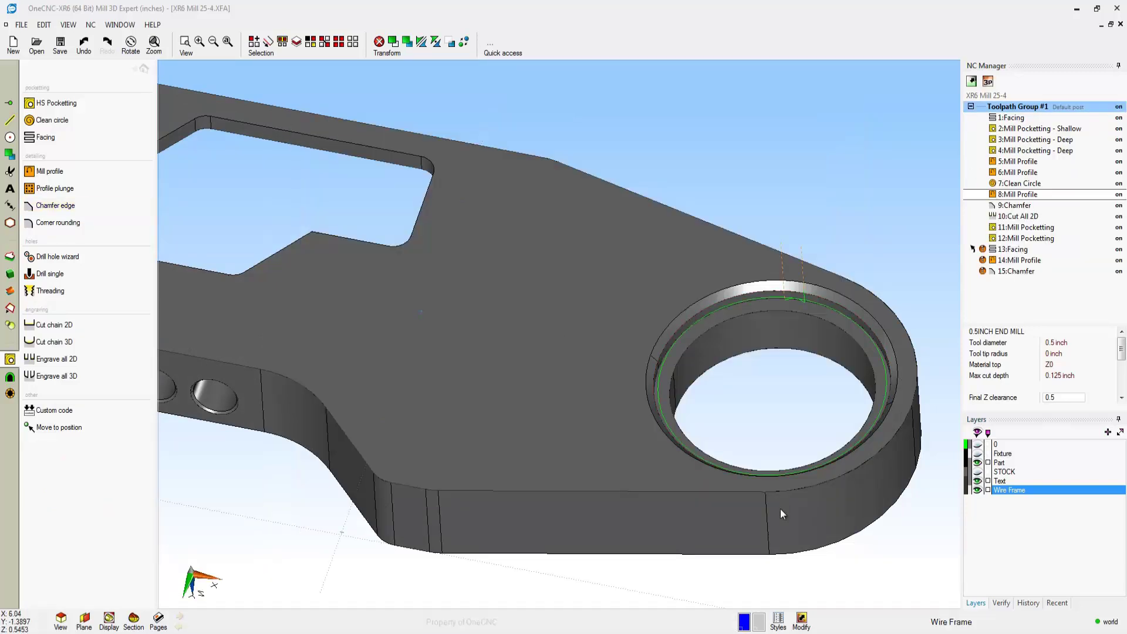
Step: Activate the saved plane Side 3 as the working plane for the face with the five side holes
scroll(768, 451, down, 3)
middle_drag(665, 421, 675, 319)
scroll(558, 377, up, 3)
middle_drag(475, 375, 693, 386)
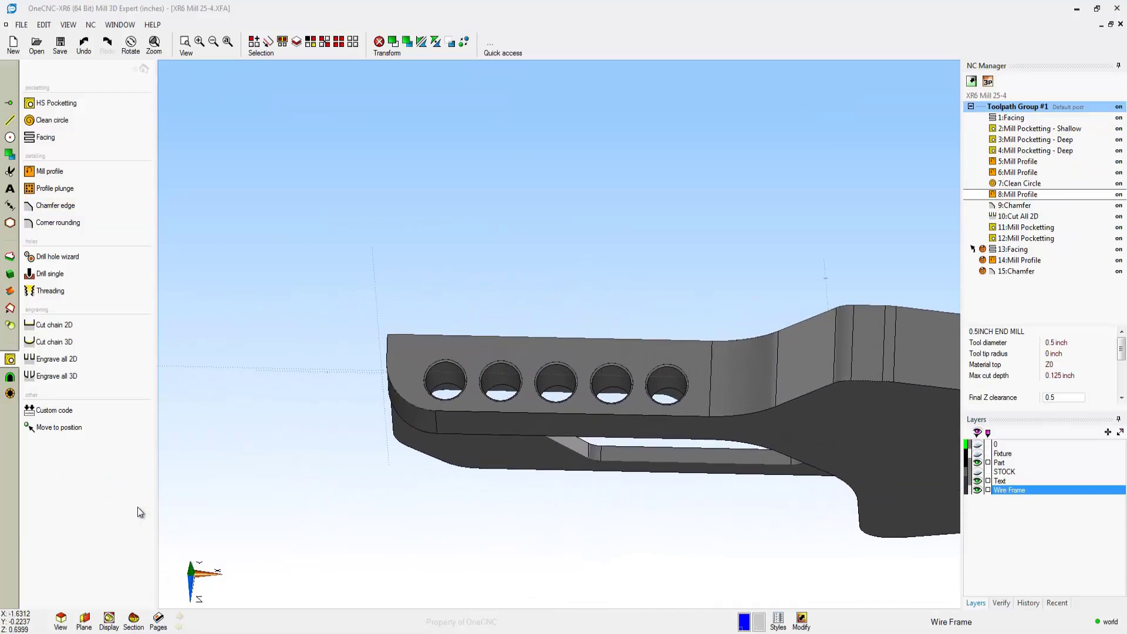
click(84, 619)
drag(187, 389, 274, 390)
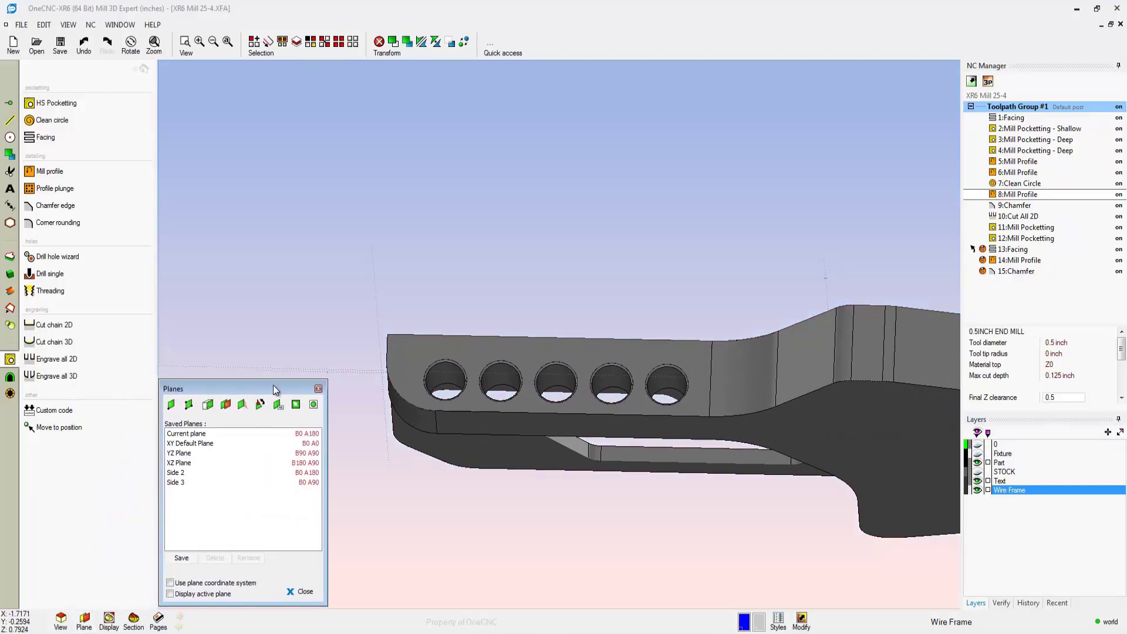
click(179, 483)
click(304, 592)
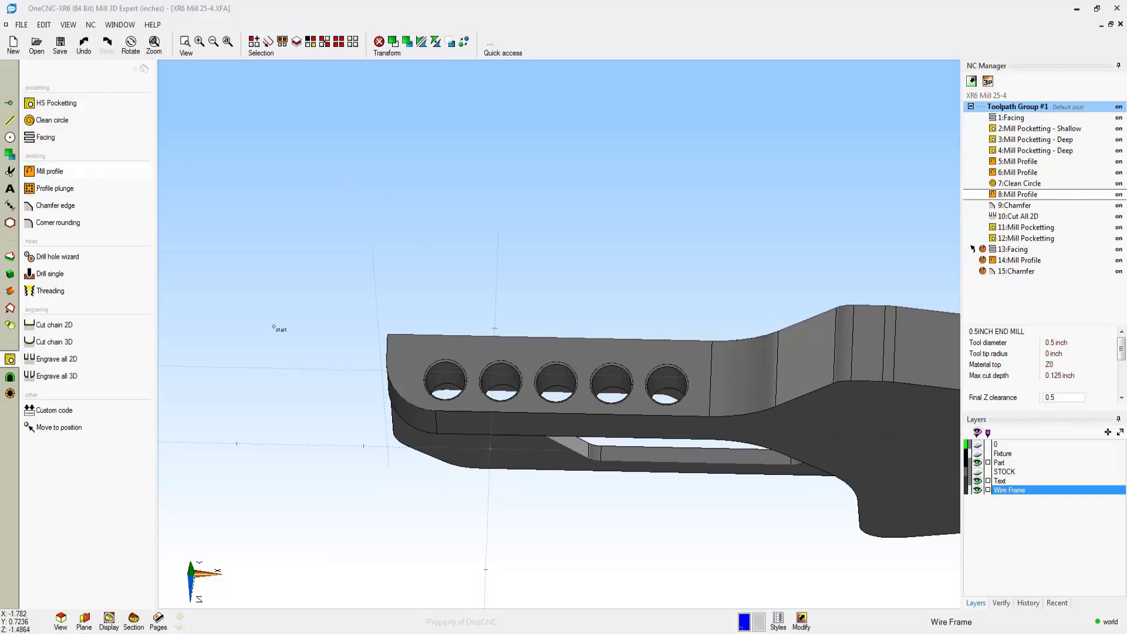
Step: Create a Mill Profile toolpath along the rounded end corner beside the holes with the 0.5 inch end mill and Final Z -.5
click(79, 171)
click(419, 407)
click(410, 410)
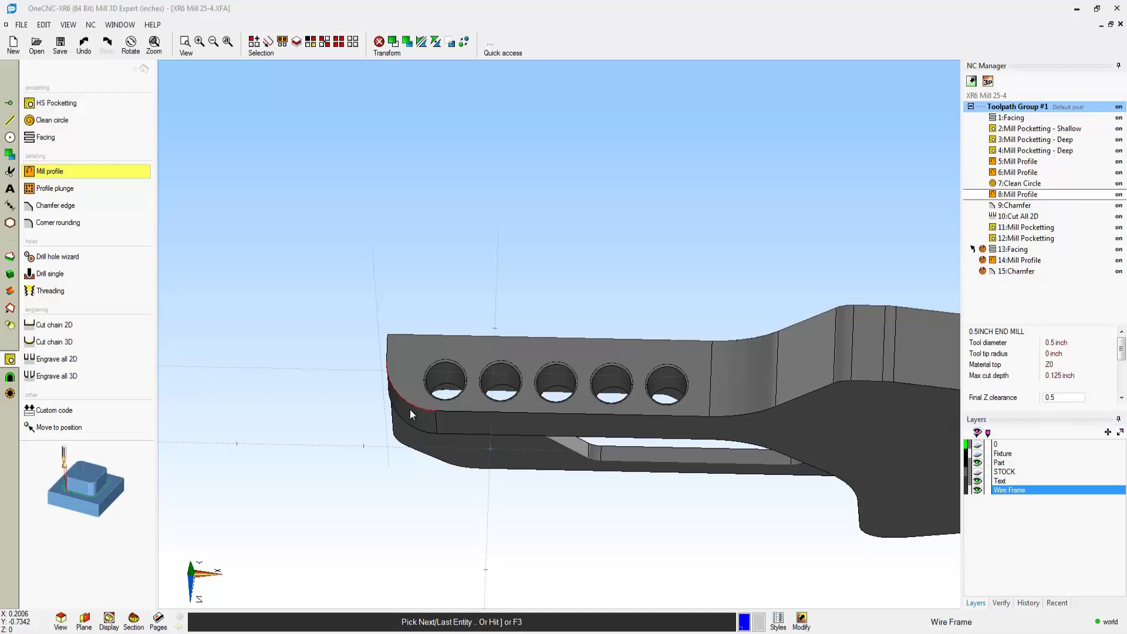
key(F3)
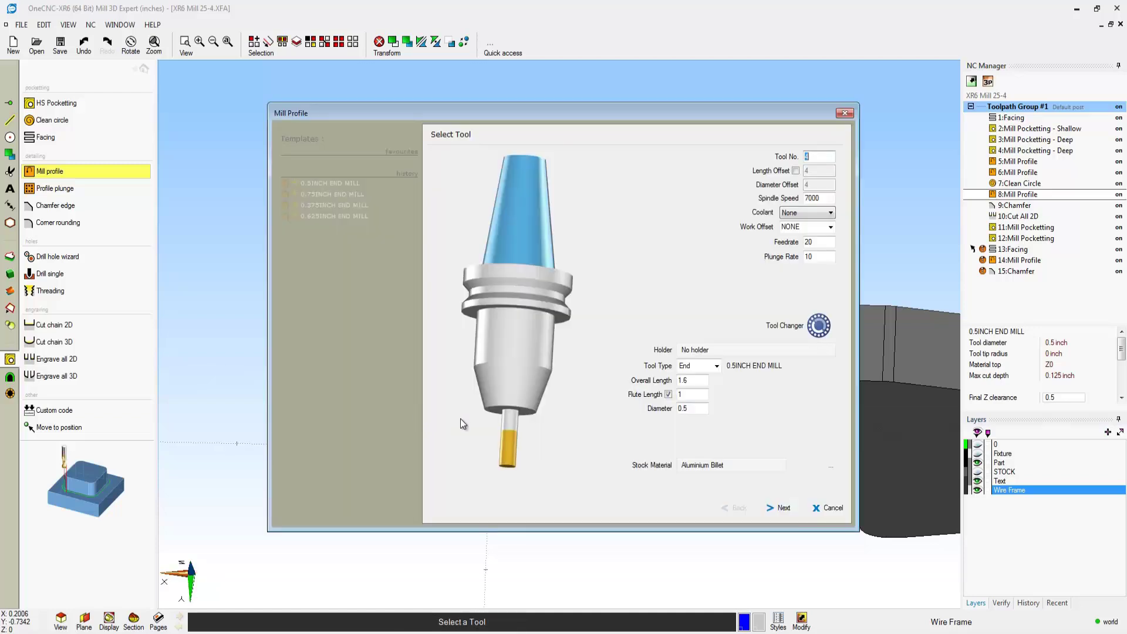
click(782, 508)
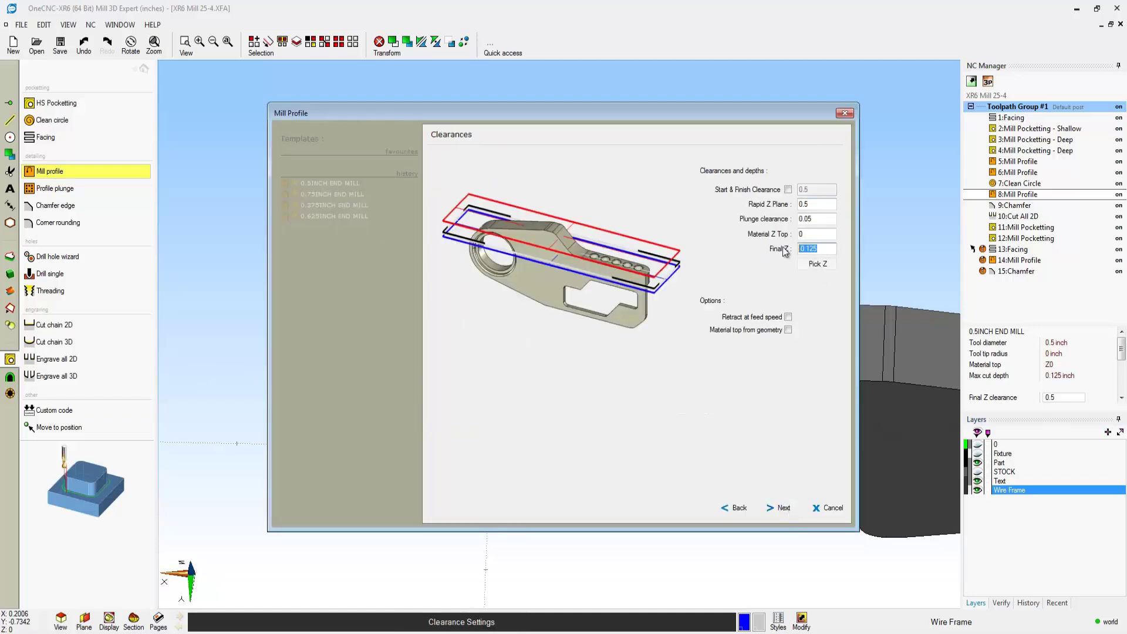
click(787, 512)
click(785, 509)
click(785, 509)
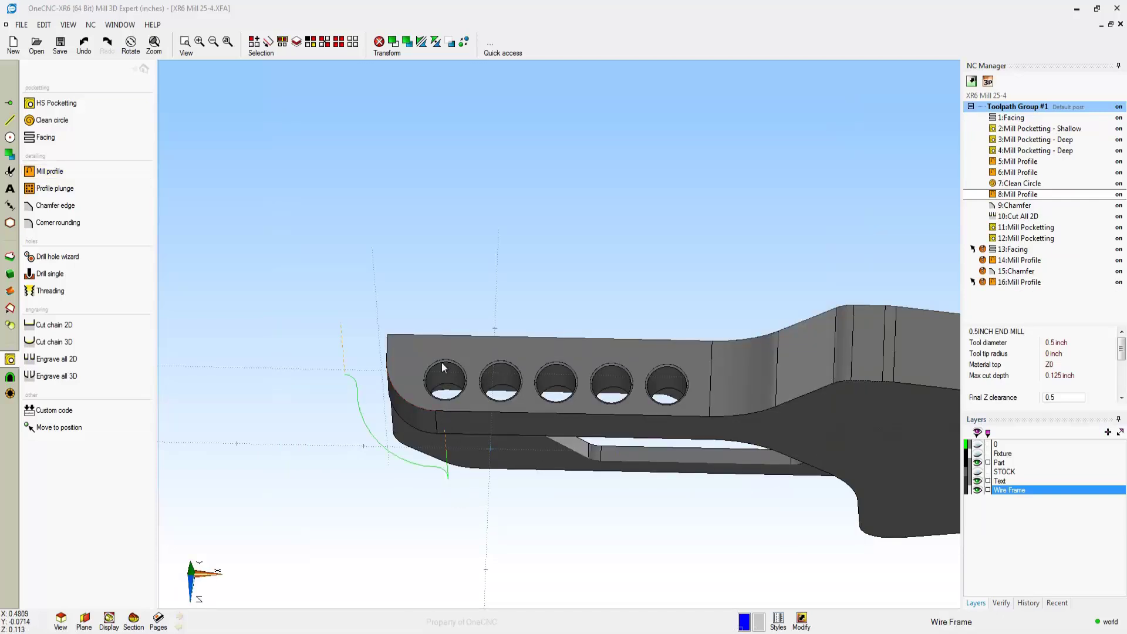
Step: Start a single drilling operation and pick the arc centers of the five side holes as drill positions
scroll(465, 386, up, 1)
middle_drag(465, 386, 432, 371)
middle_drag(614, 334, 383, 210)
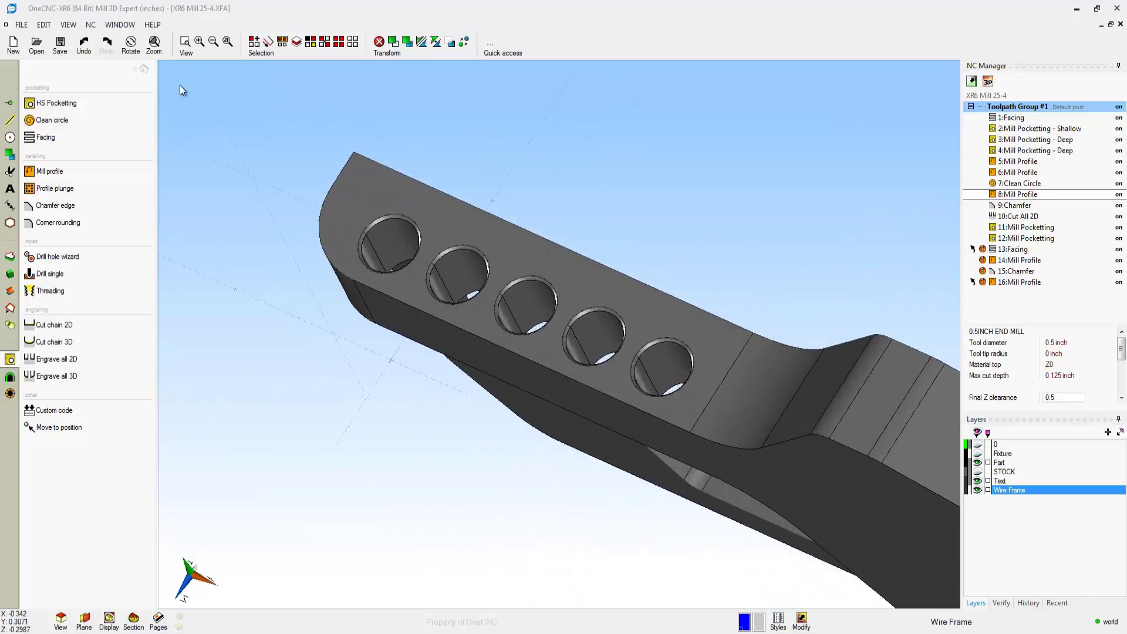
click(61, 274)
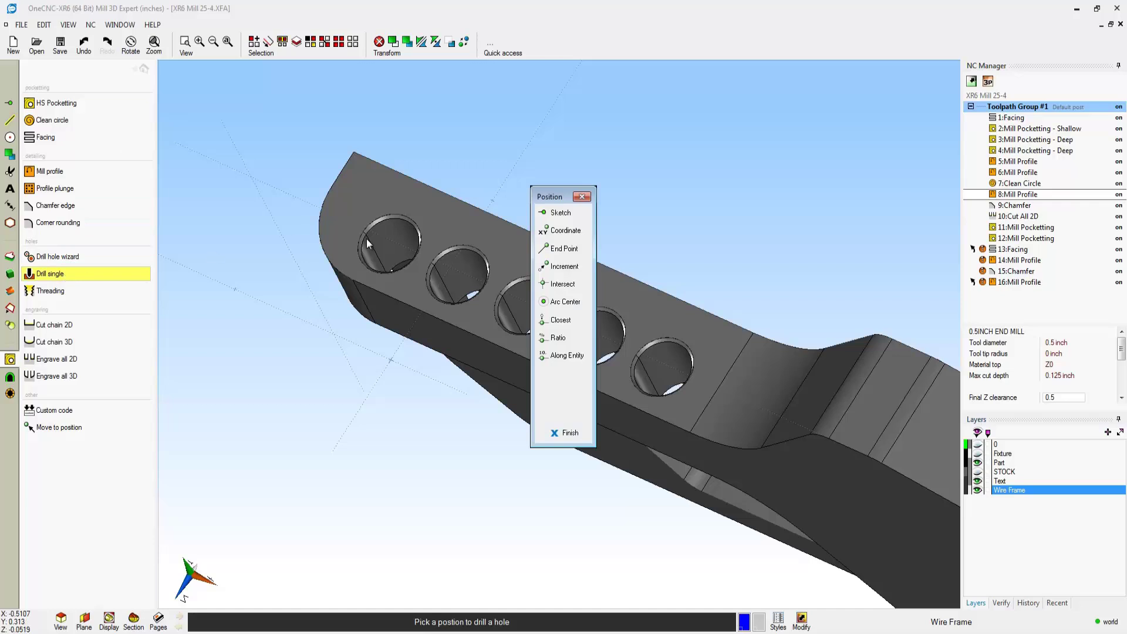
click(556, 299)
click(403, 256)
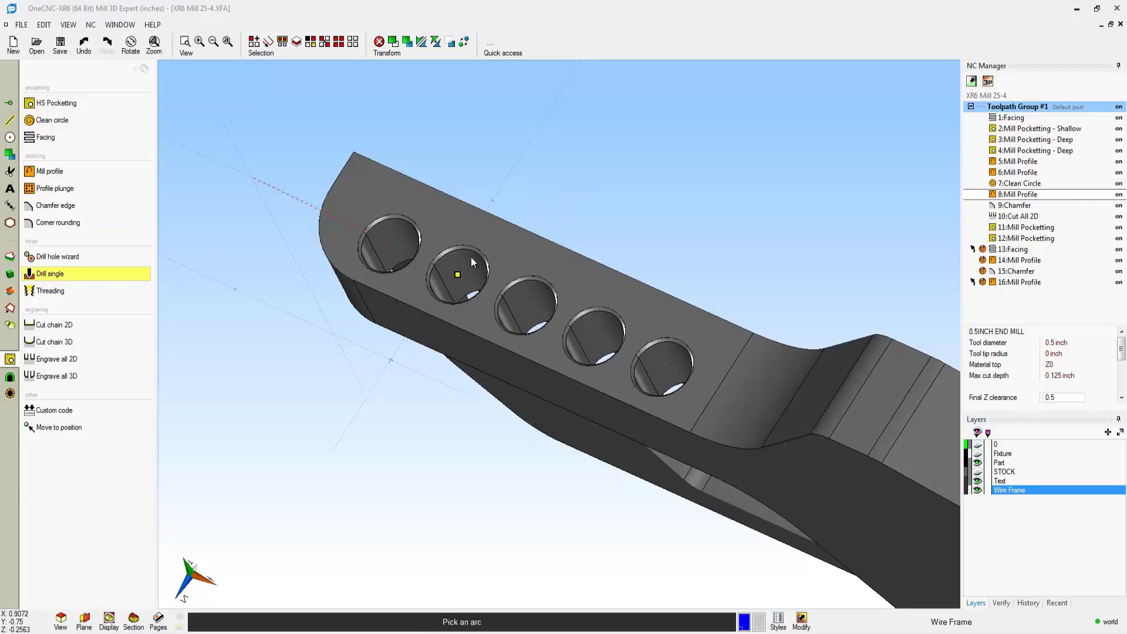
click(543, 259)
click(621, 277)
click(685, 294)
right_click(710, 249)
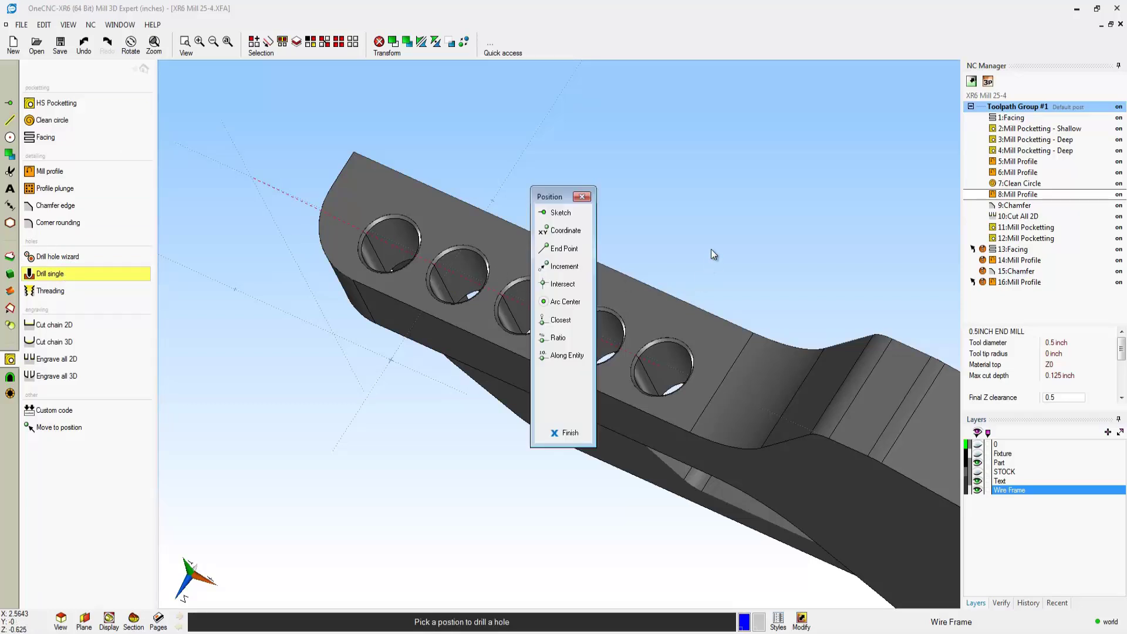
click(570, 433)
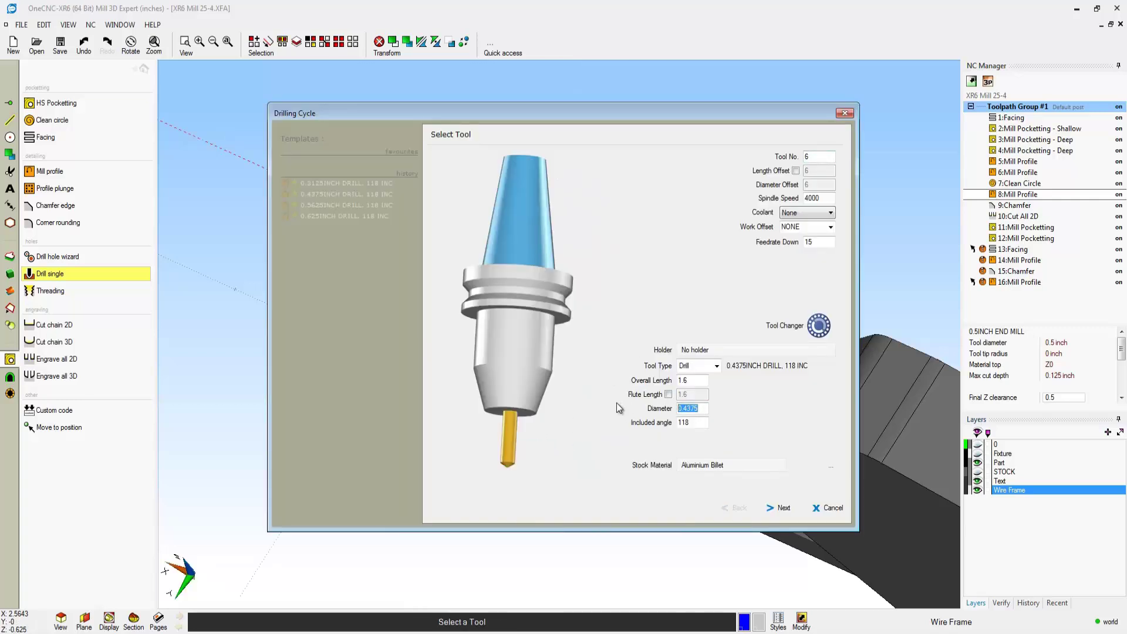
Step: Set the drill diameter to .3125 and complete the machine drilling cycle with Final Z -1
text(.3125)
click(781, 511)
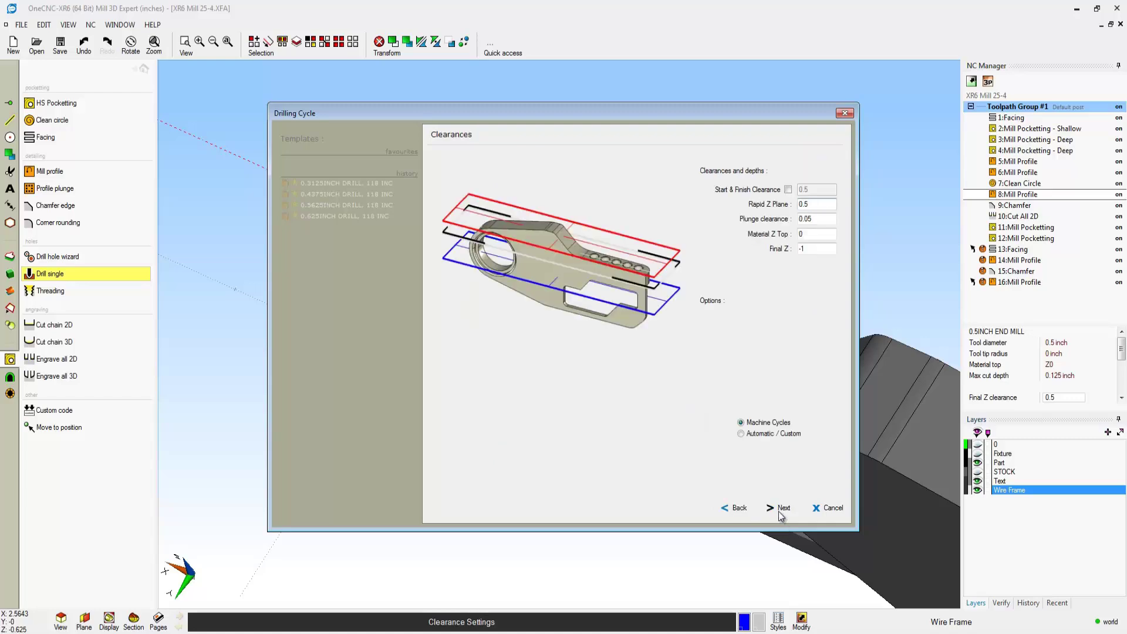
click(781, 508)
click(781, 507)
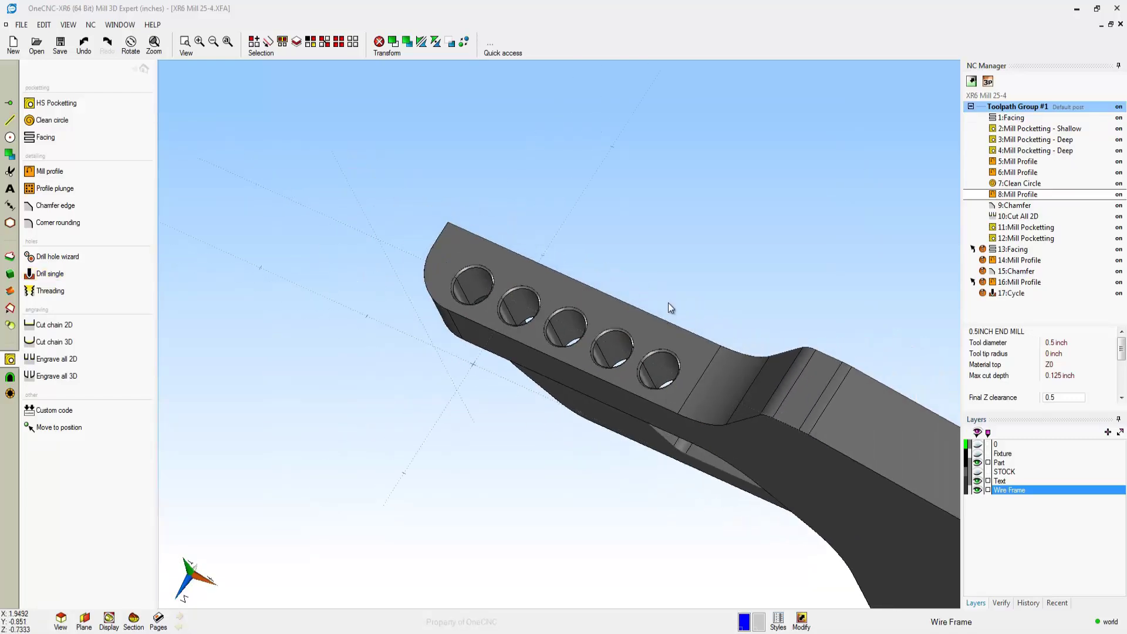
Step: Run the solid simulation of Toolpath Group #1 using the Stock Model as stock, with a slightly faster playback speed
middle_drag(669, 303, 746, 172)
middle_drag(728, 344, 609, 223)
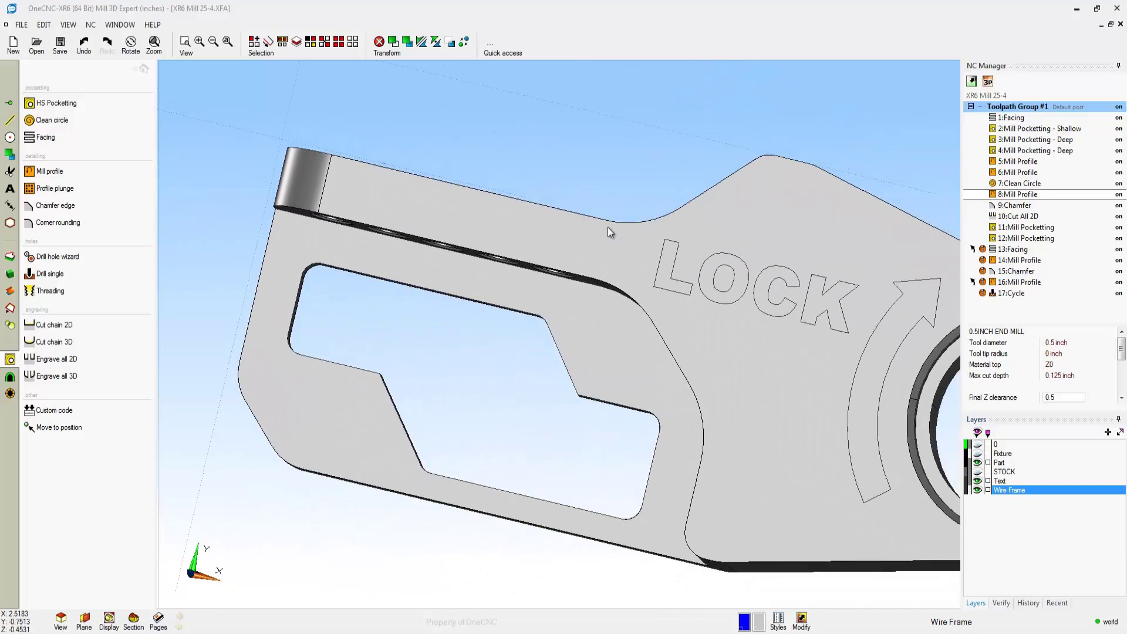
click(147, 70)
scroll(812, 355, down, 3)
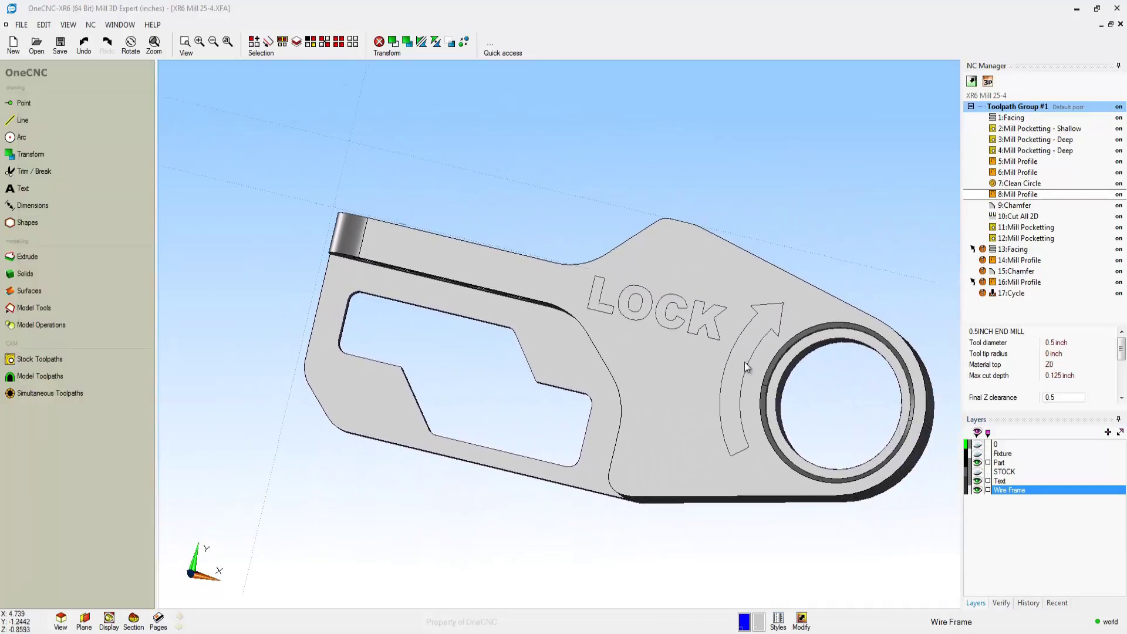
right_click(1042, 112)
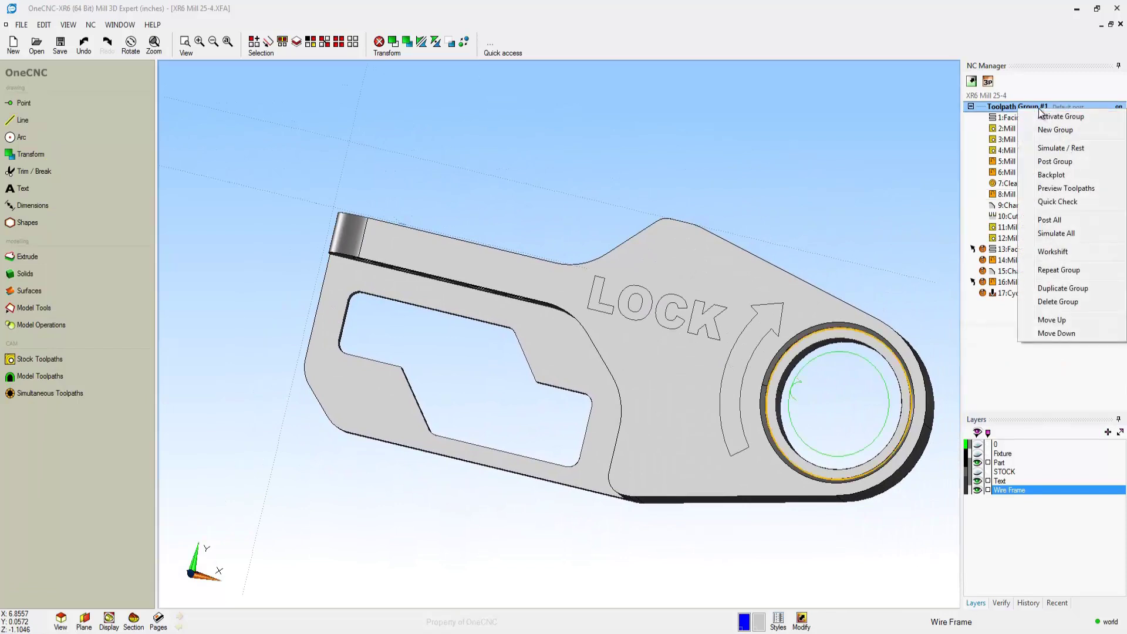
click(1047, 147)
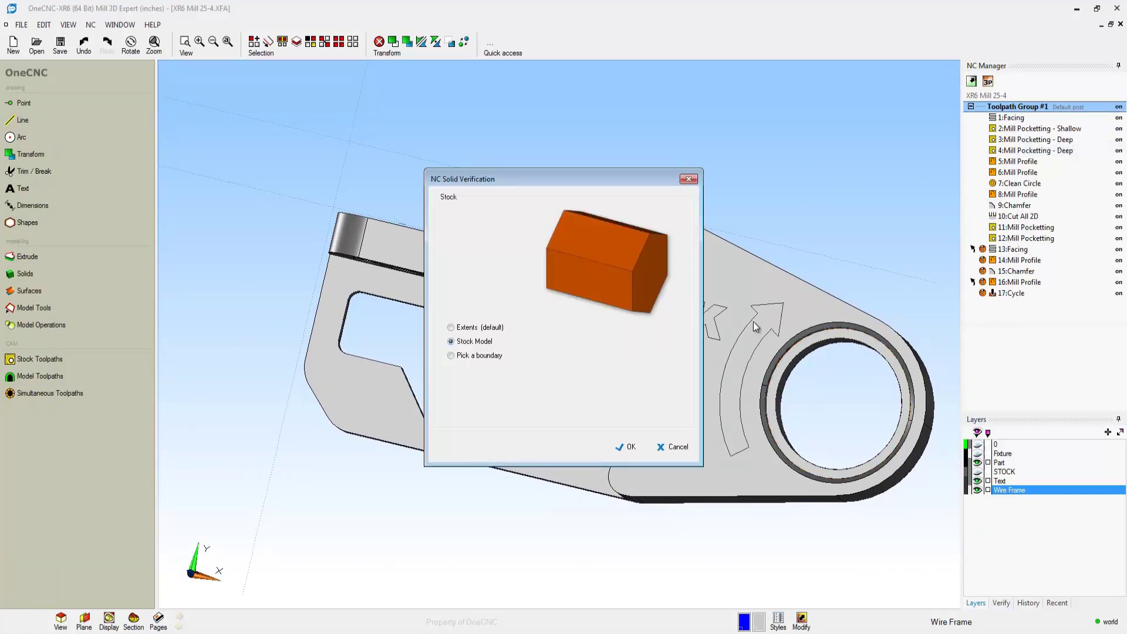
click(629, 448)
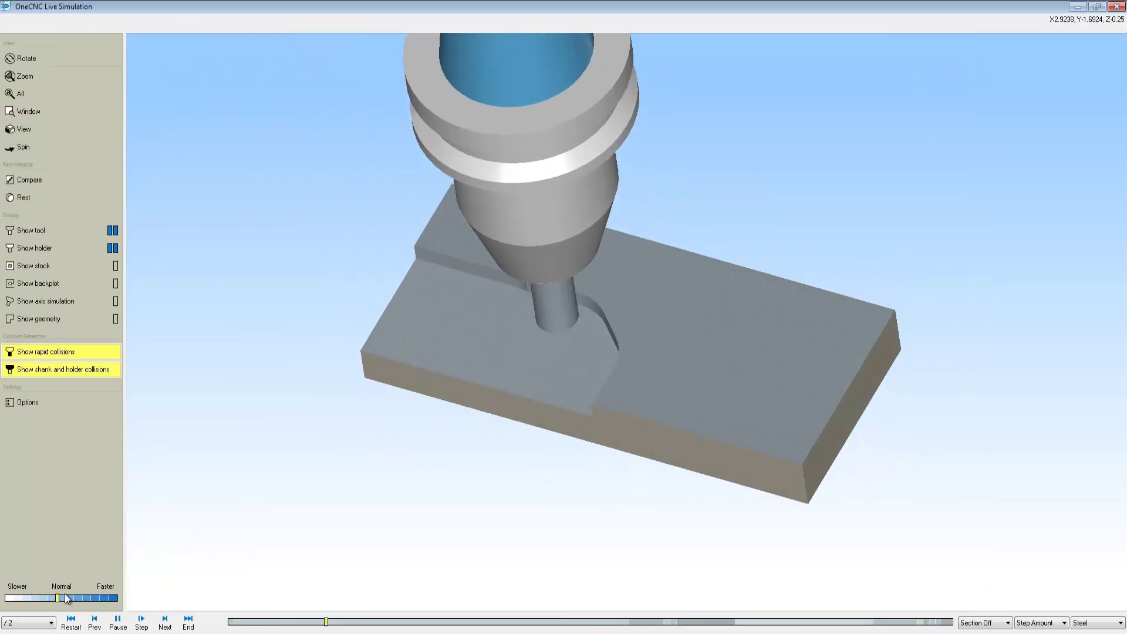
drag(58, 597, 63, 598)
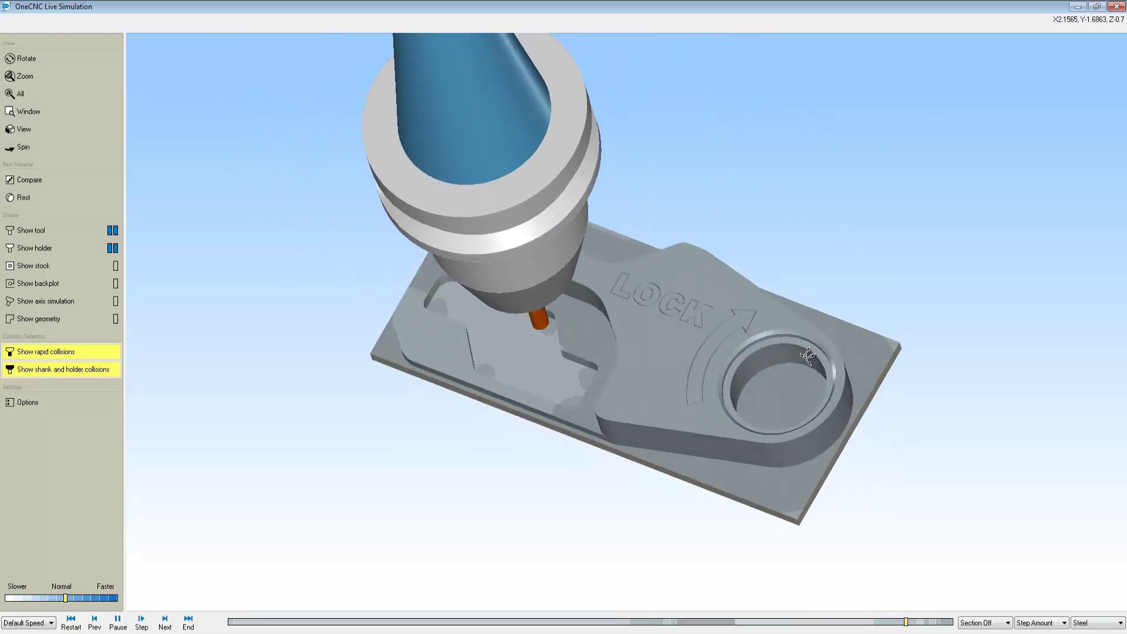
Step: Examine the simulated lock plate from several angles, including the large bore, the side holes and the engraved face
drag(807, 356, 757, 251)
mouse_move(757, 251)
middle_down()
mouse_move(772, 224)
mouse_move(756, 245)
middle_up()
drag(756, 246, 781, 429)
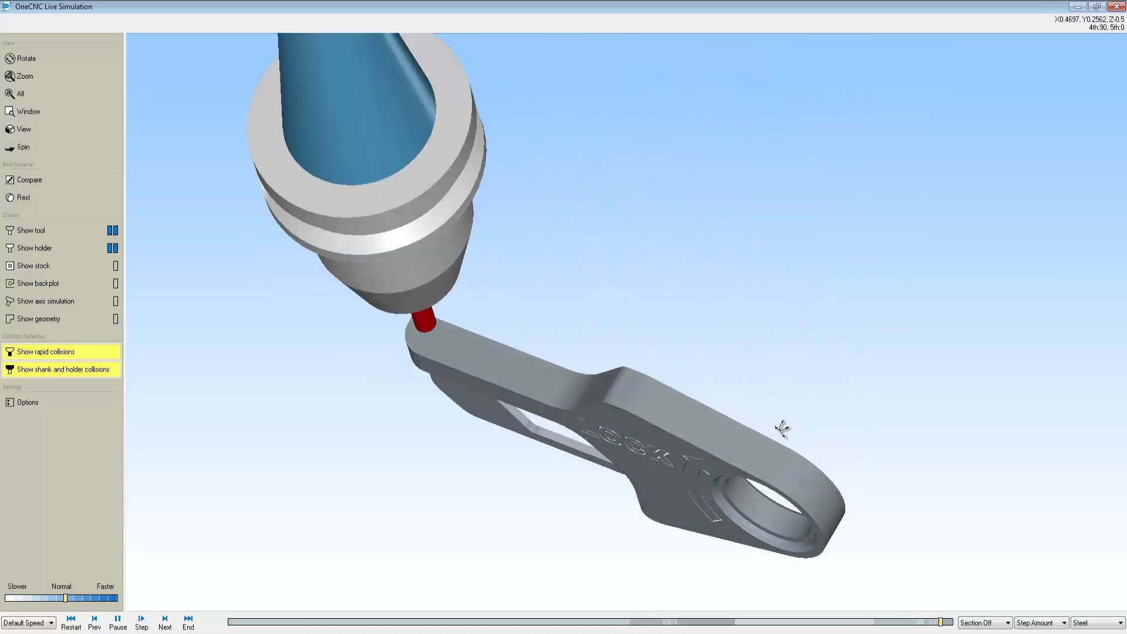
drag(706, 421, 637, 350)
scroll(637, 350, up, 7)
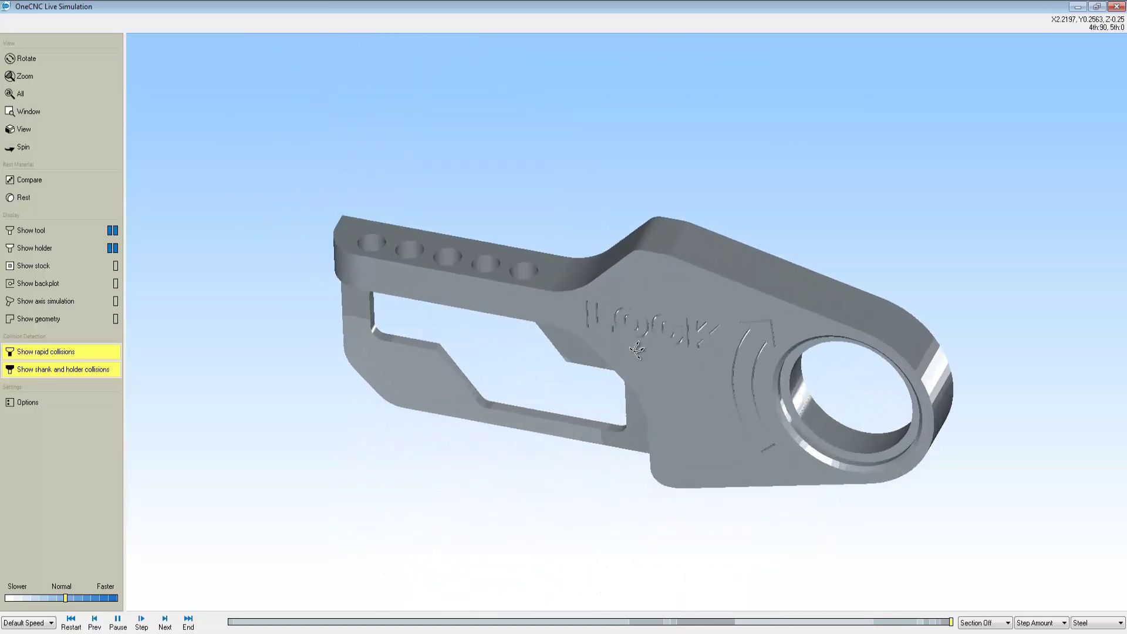
mouse_move(638, 351)
middle_down()
mouse_move(661, 326)
mouse_move(649, 342)
middle_up()
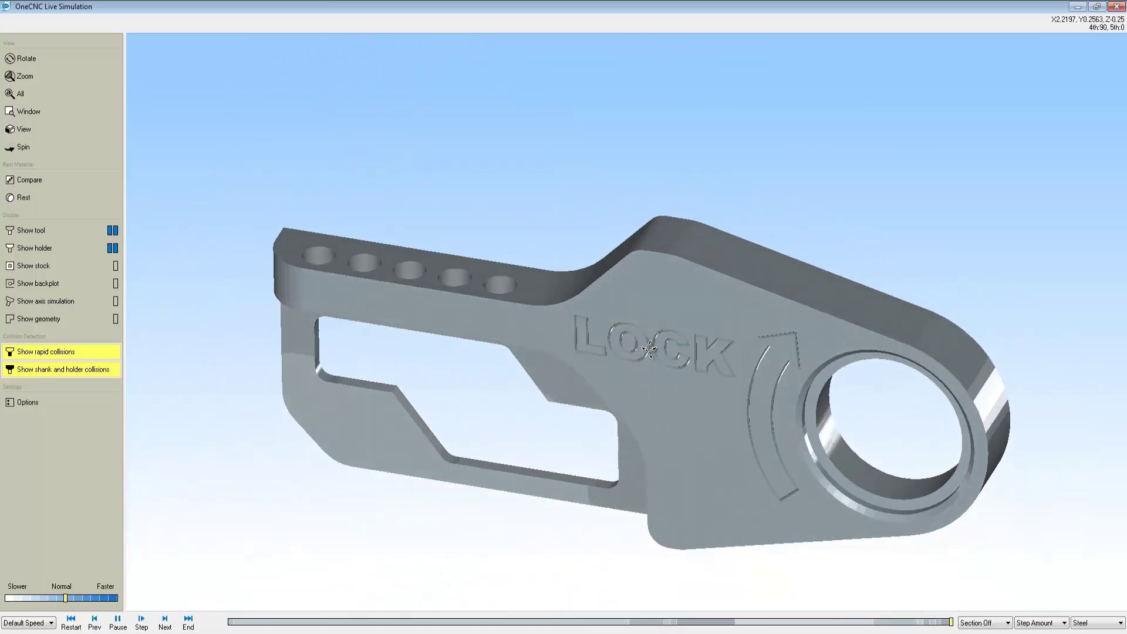
drag(651, 346, 663, 355)
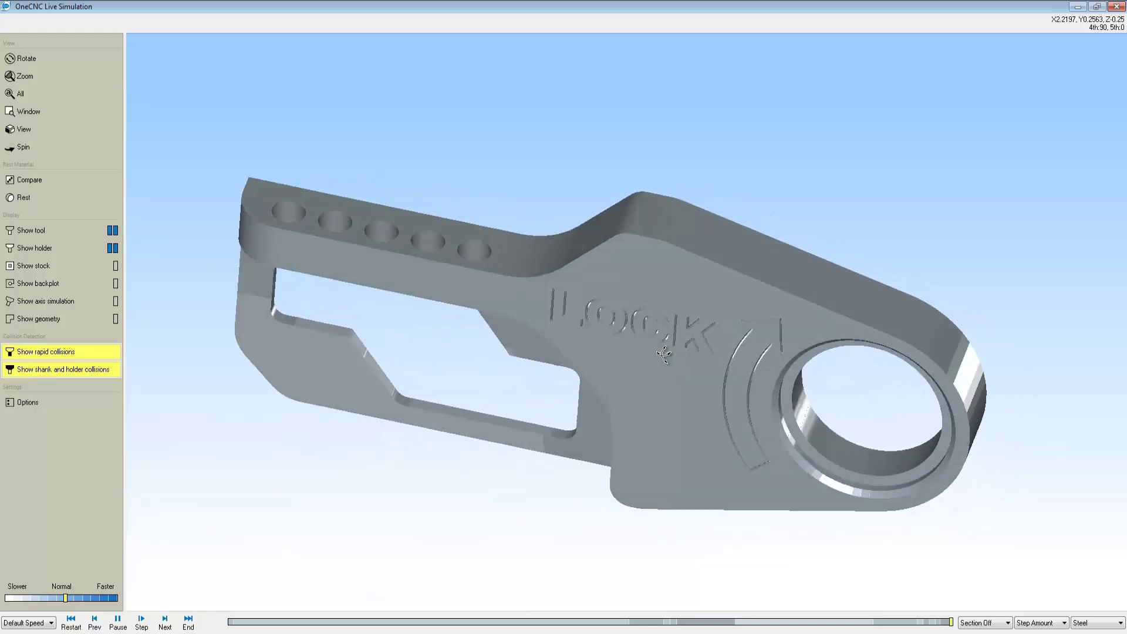